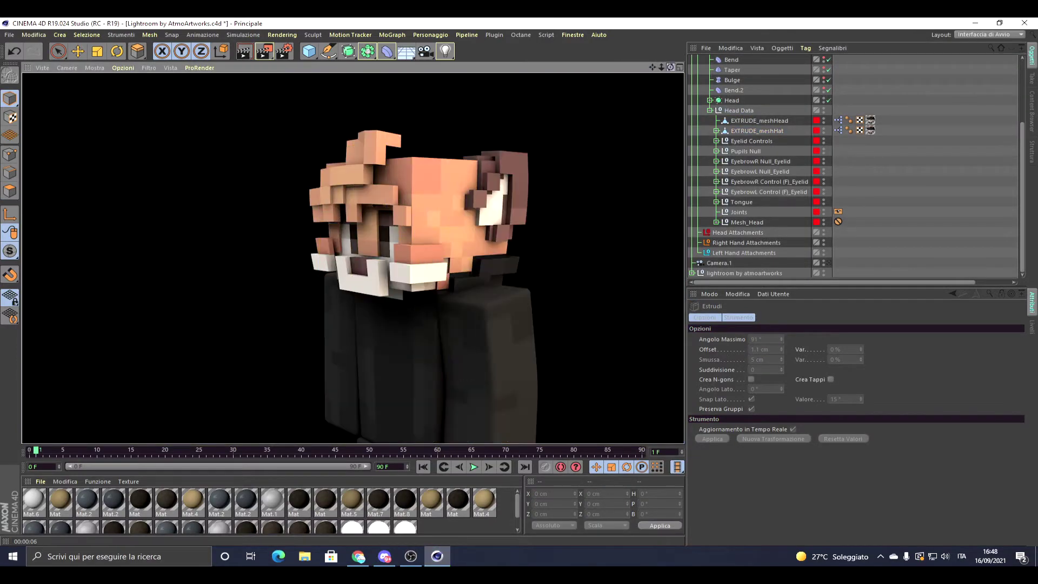
# - Test-render the character, select EXTRUDE_meshHat, orbit around the head and render again
pyautogui.click(252, 52)
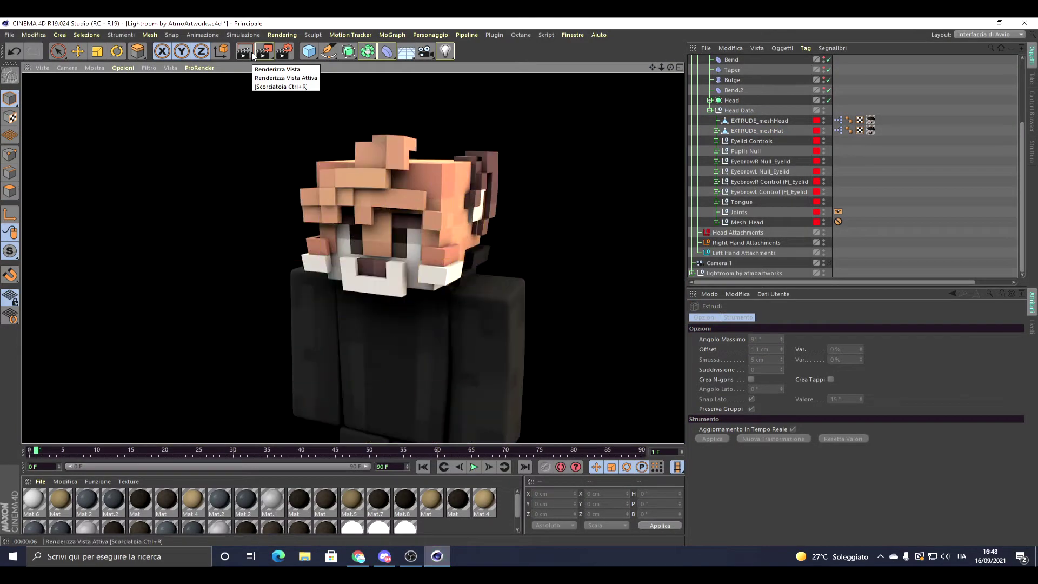
pyautogui.click(735, 132)
pyautogui.press('t')
pyautogui.moveTo(670, 67); pyautogui.dragTo(675, 70)
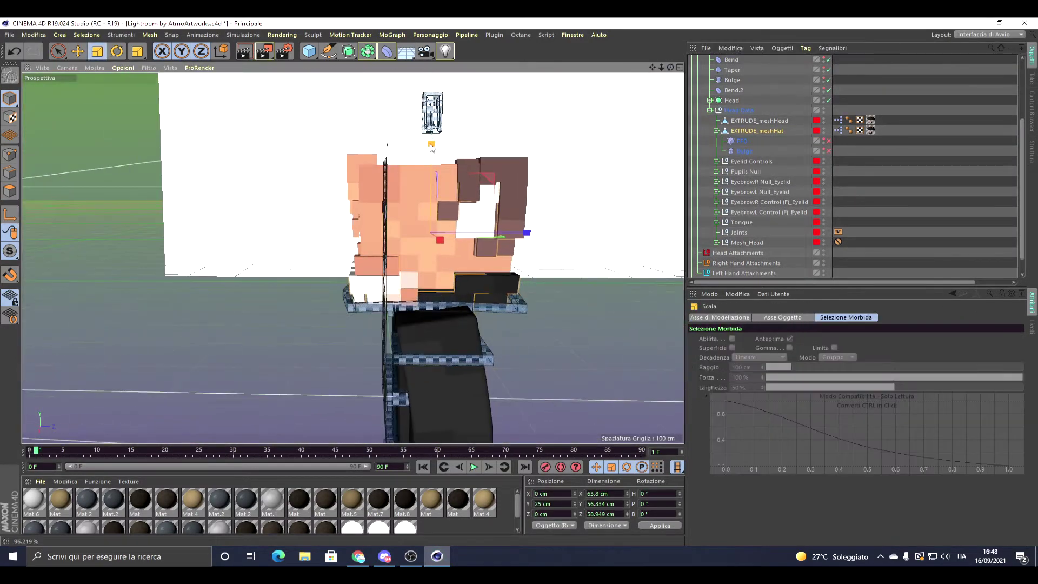
pyautogui.click(255, 54)
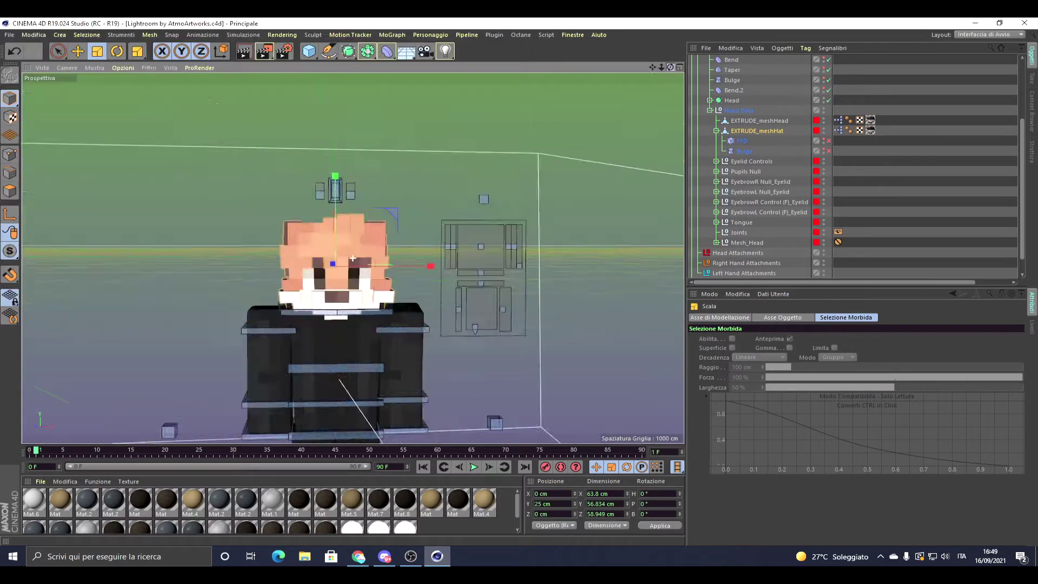
# - Rotate the character's leg about 30 degrees into a wide stance
pyautogui.click(715, 111)
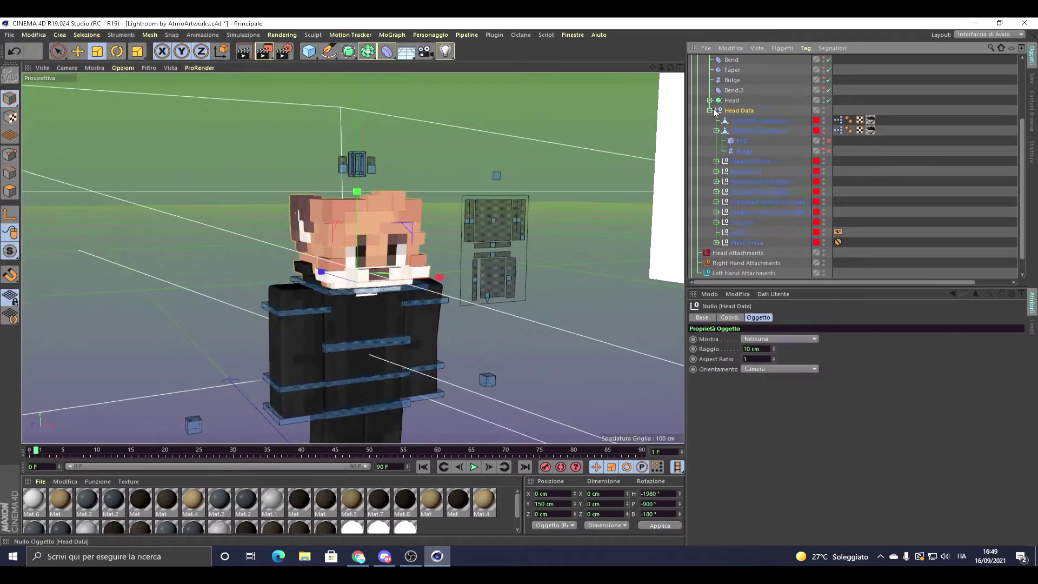
pyautogui.press('r')
pyautogui.moveTo(340, 420); pyautogui.dragTo(369, 423)
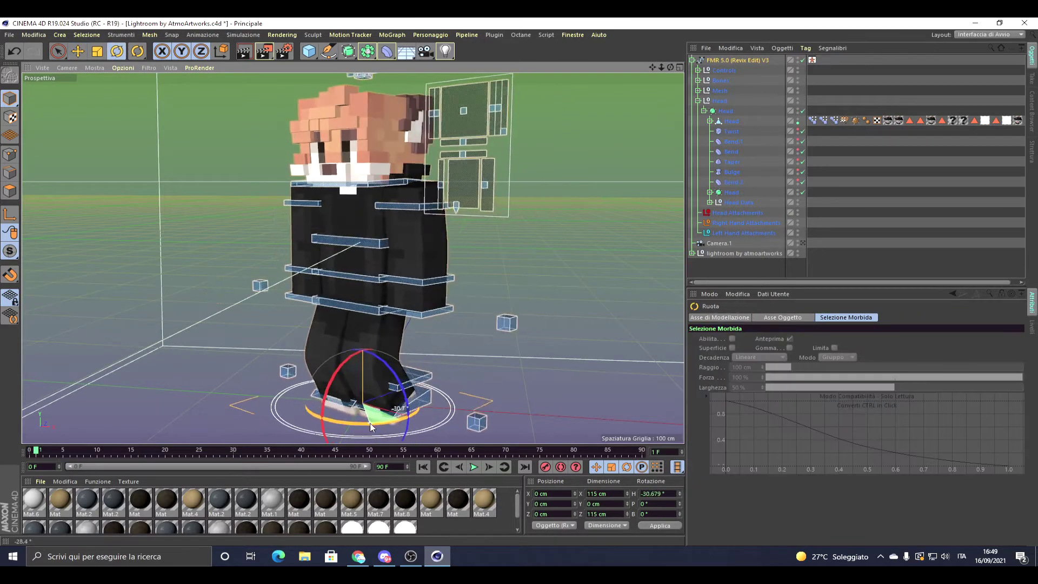
pyautogui.press('e')
pyautogui.click(343, 398)
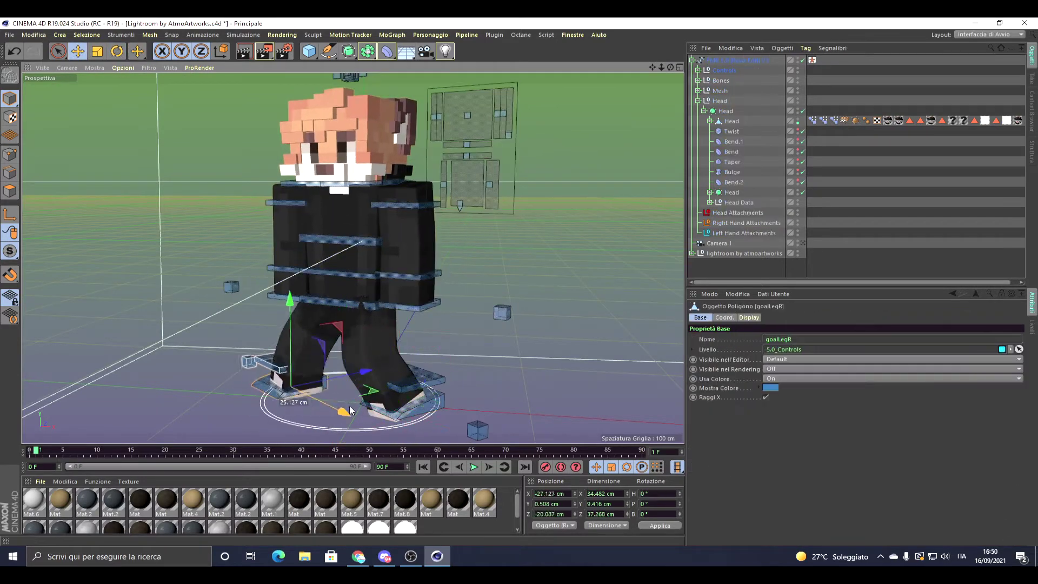
# - Turn the upper body to about 57 degrees via the neck control and pull the arm outward
pyautogui.click(346, 252)
pyautogui.press('r')
pyautogui.moveTo(346, 238); pyautogui.dragTo(415, 188)
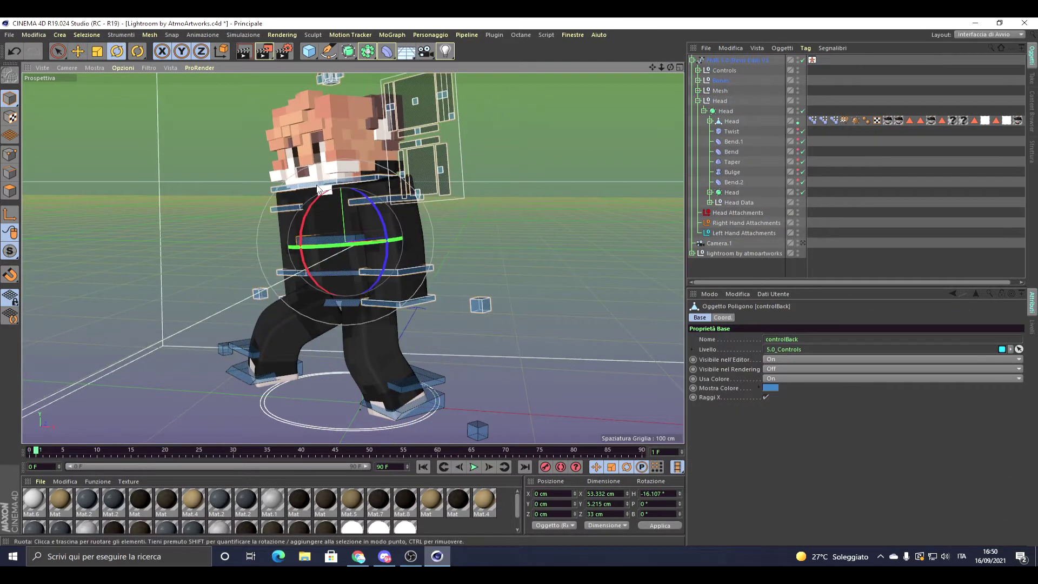
pyautogui.press('e')
pyautogui.moveTo(433, 292); pyautogui.dragTo(462, 283)
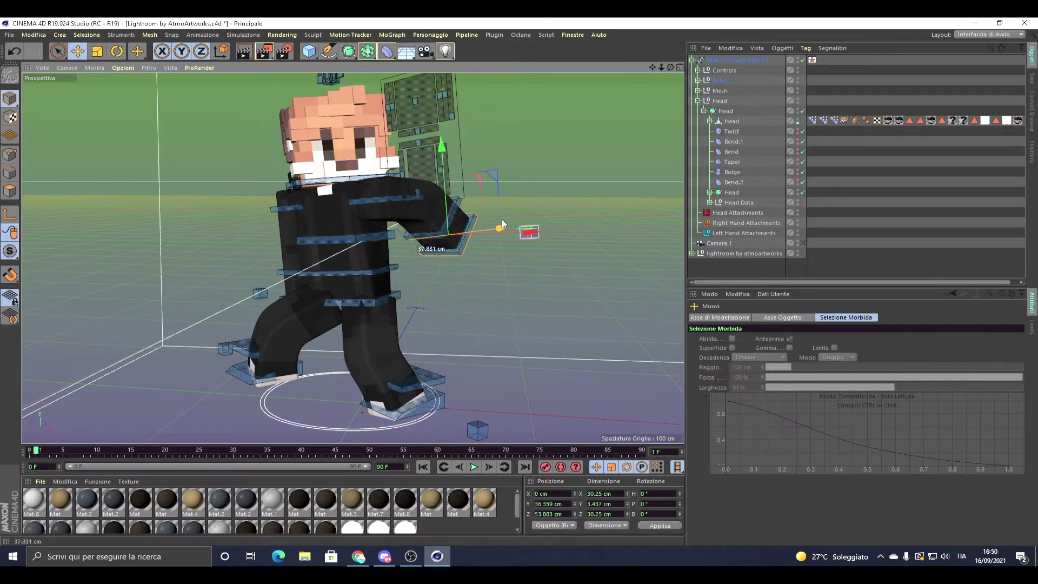
pyautogui.press('r')
pyautogui.click(313, 205)
pyautogui.keyDown('alt'); pyautogui.moveTo(314, 205); pyautogui.dragTo(674, 84); pyautogui.keyUp('alt')
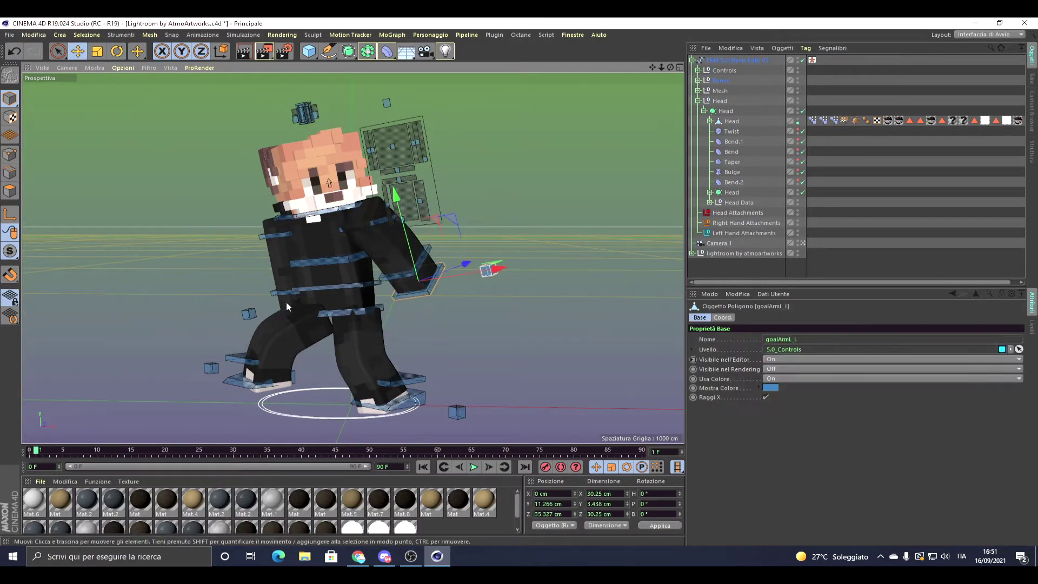
# - Lower the right arm control slightly and check the pose through Camera.1
pyautogui.keyDown('alt'); pyautogui.moveTo(287, 302); pyautogui.dragTo(210, 320); pyautogui.keyUp('alt')
pyautogui.click(267, 291)
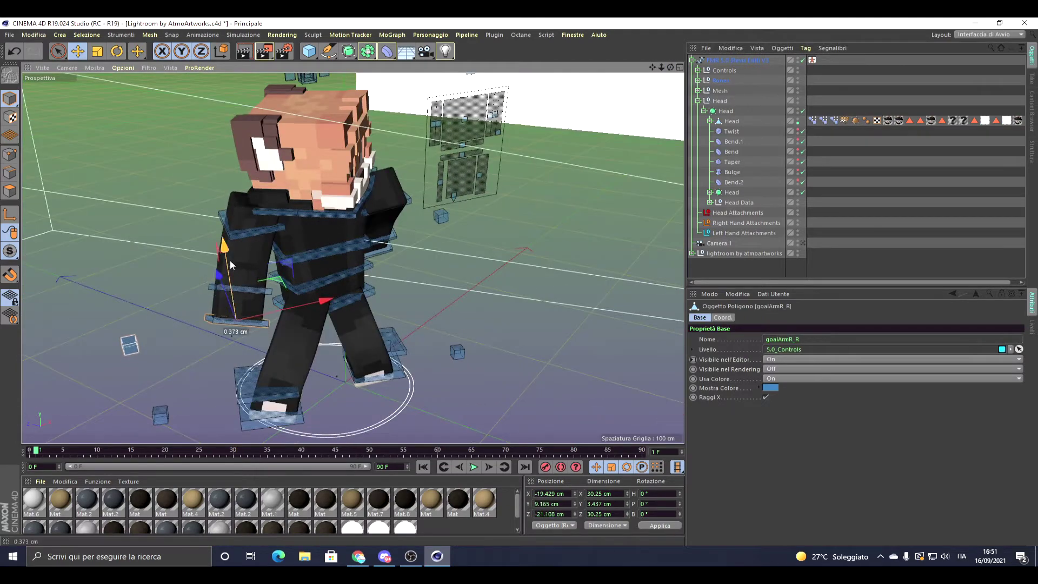
pyautogui.moveTo(230, 260); pyautogui.dragTo(230, 270)
pyautogui.keyDown('alt'); pyautogui.moveTo(230, 271); pyautogui.dragTo(624, 130); pyautogui.keyUp('alt')
pyautogui.click(803, 244)
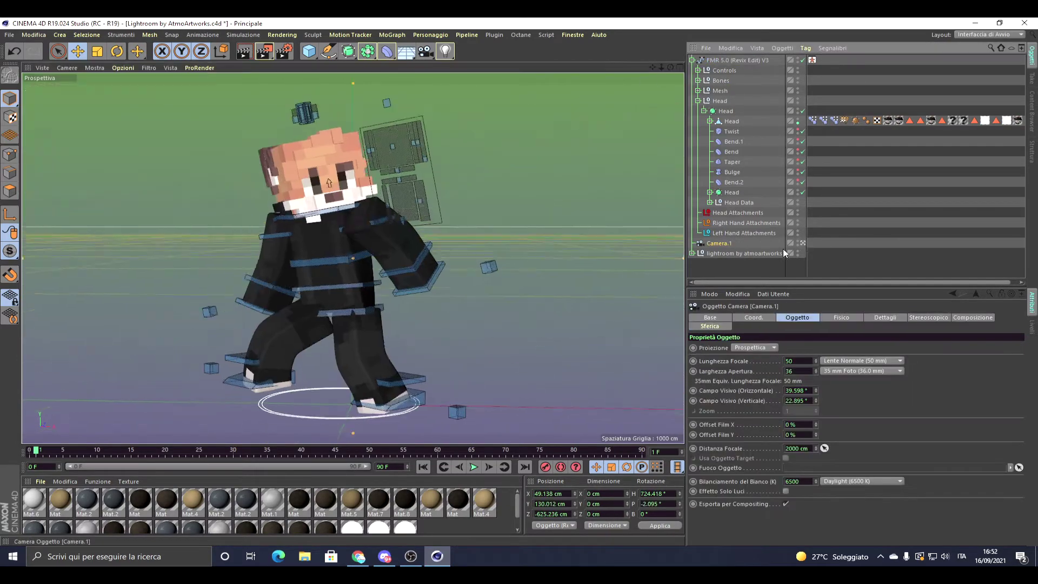
pyautogui.click(803, 243)
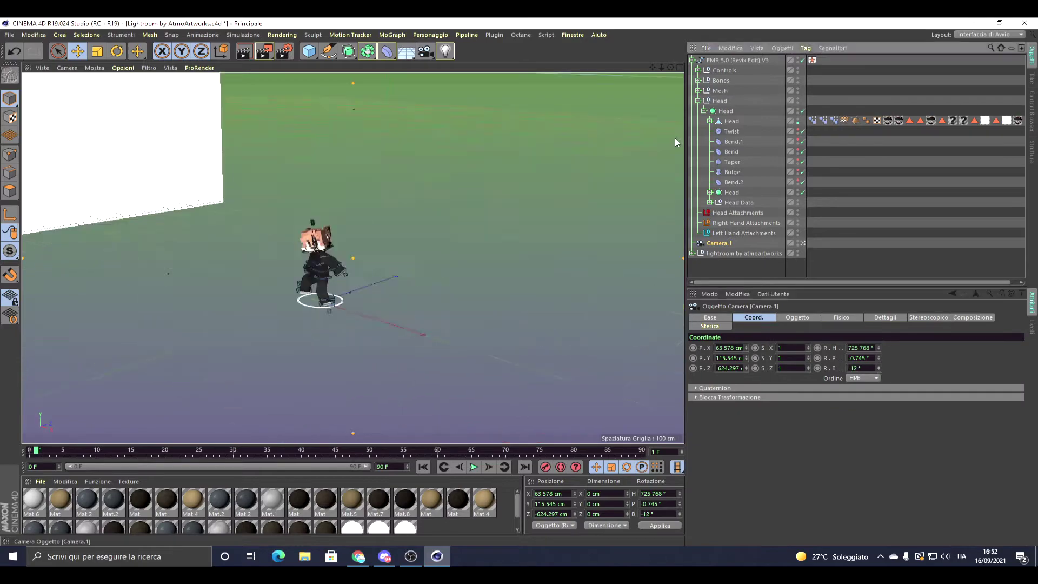
pyautogui.keyDown('alt'); pyautogui.moveTo(675, 138); pyautogui.dragTo(269, 298); pyautogui.keyUp('alt')
pyautogui.click(270, 297)
pyautogui.moveTo(348, 265)
pyautogui.keyDown('alt'); pyautogui.mouseDown()
pyautogui.moveTo(346, 215)
pyautogui.moveTo(278, 281)
pyautogui.mouseUp(); pyautogui.keyUp('alt')
pyautogui.click(803, 244)
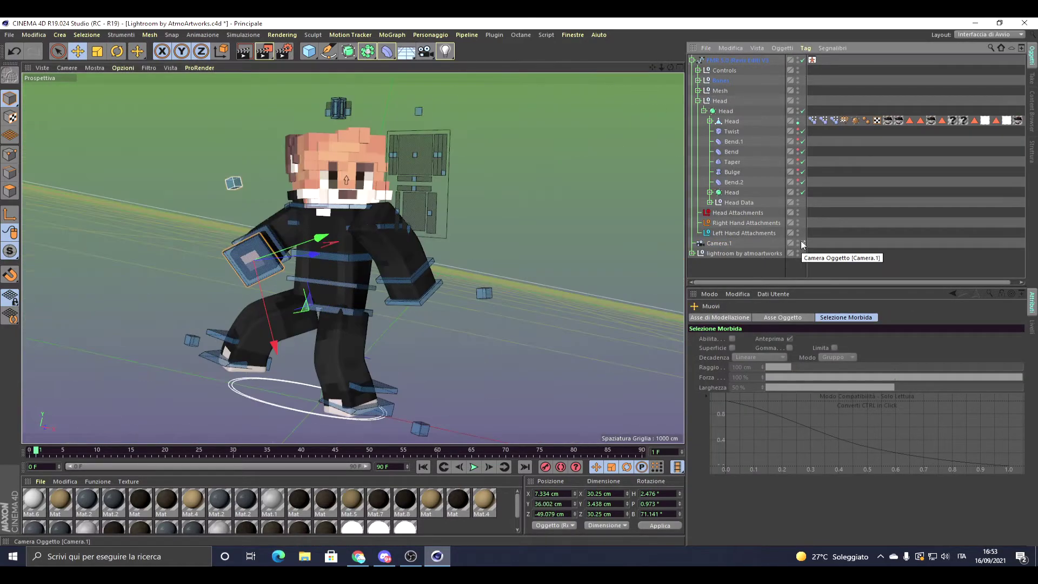
# - Launch Photoshop from the Windows search
pyautogui.press('super')
pyautogui.write('file')
pyautogui.press('Escape')
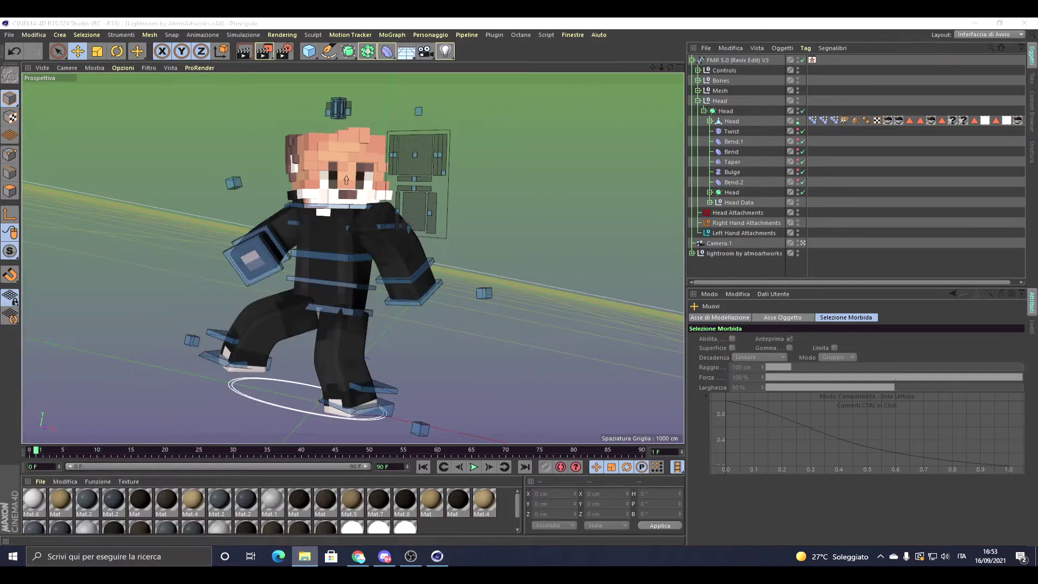
pyautogui.press('super')
pyautogui.write('photoshop')
pyautogui.press('Return')
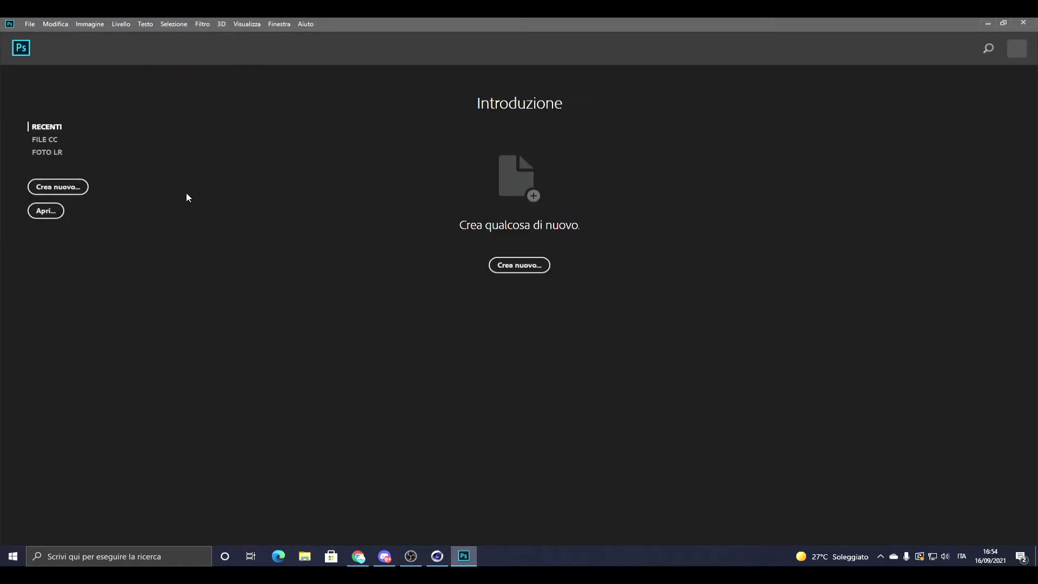
# - Open the skin image and paint the eye pixels a lighter colour at high zoom
pyautogui.click(45, 212)
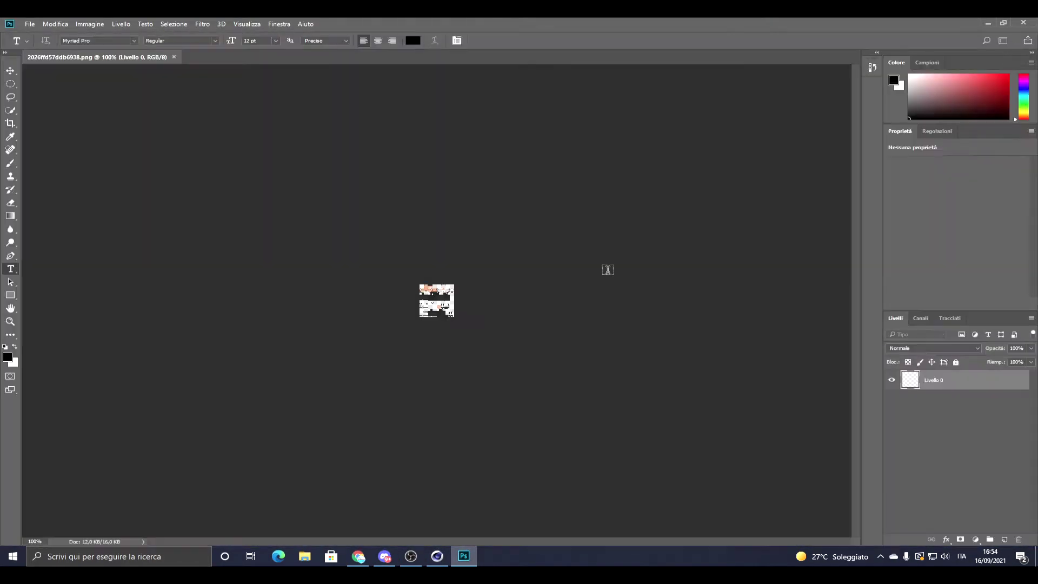
pyautogui.scroll(5, 607, 268)
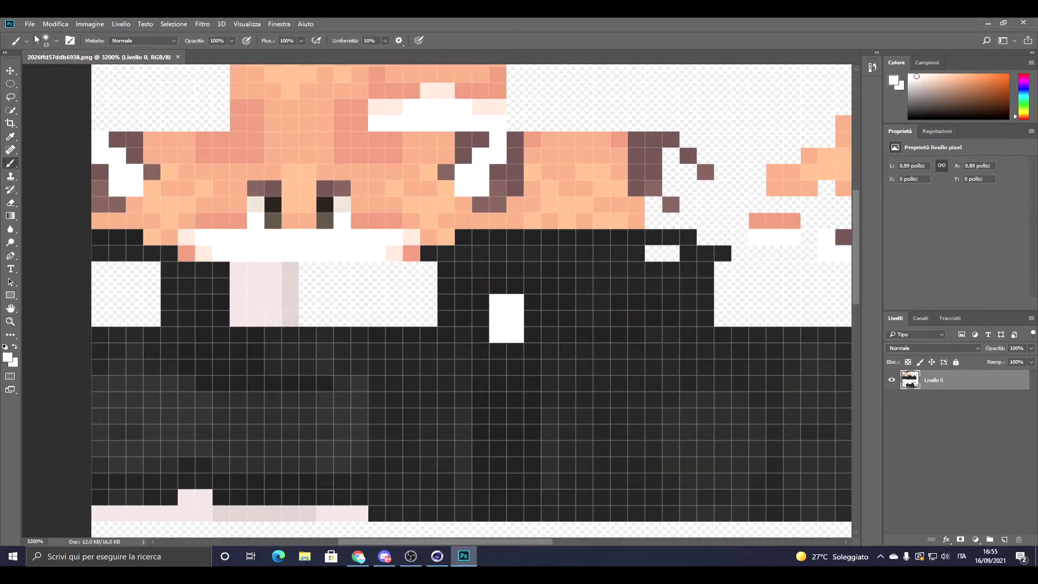
pyautogui.moveTo(273, 204); pyautogui.dragTo(269, 214)
# - Save the edited skin as a PNG and select the character rig back in Cinema 4D
pyautogui.click(30, 23)
pyautogui.click(43, 132)
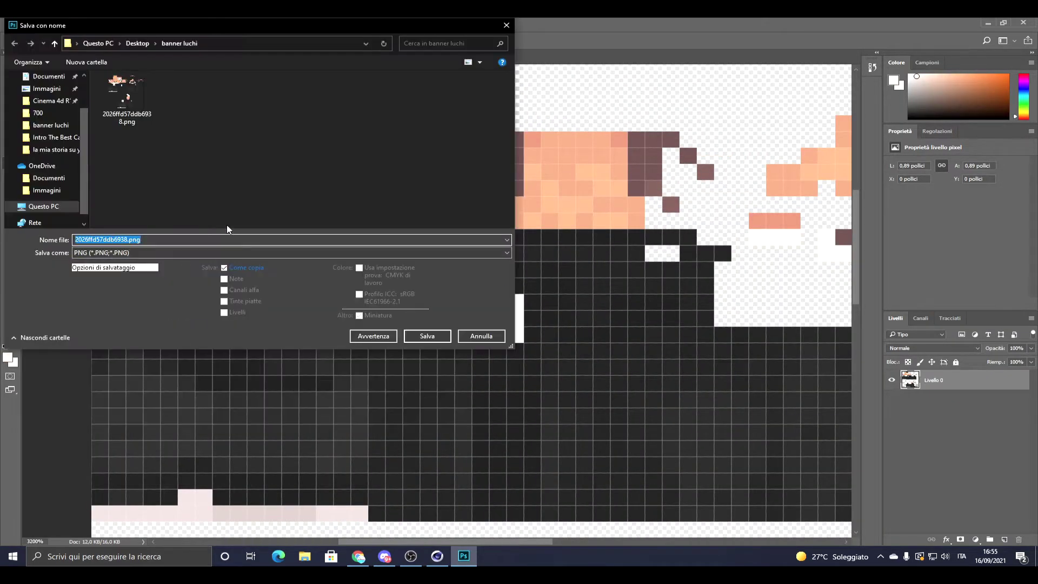
pyautogui.click(424, 336)
pyautogui.click(726, 61)
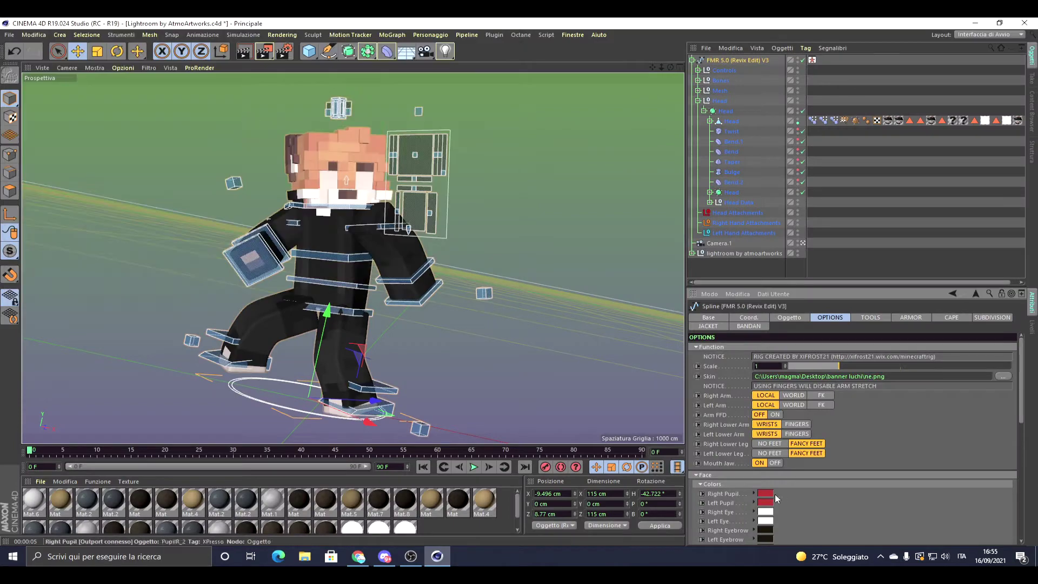
# - Review the rig's face options, select the mouth and pupil controls, and re-render the updated face
pyautogui.scroll(-3, 1008, 465)
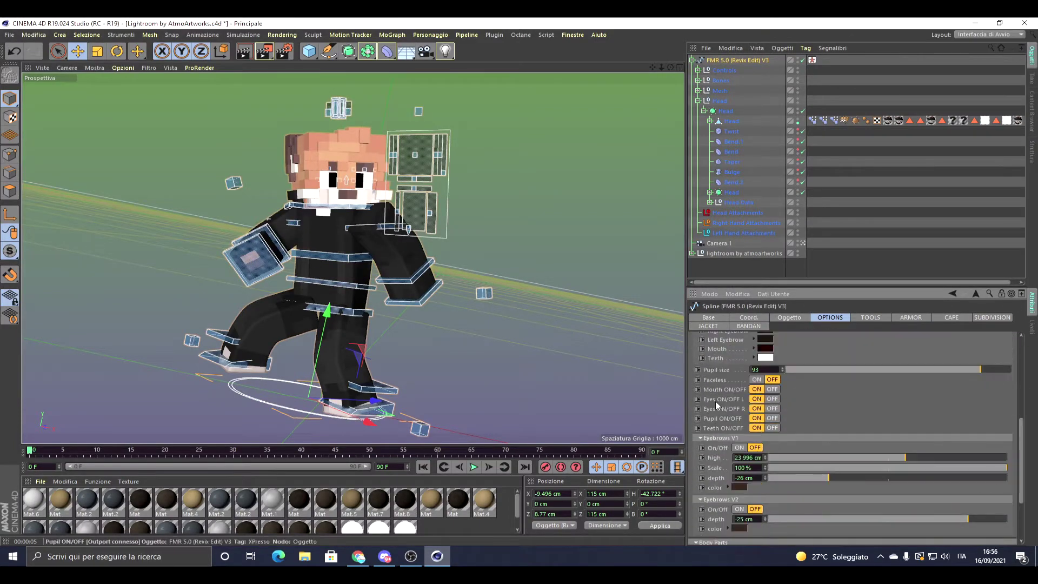
pyautogui.scroll(5, 346, 243)
pyautogui.click(522, 143)
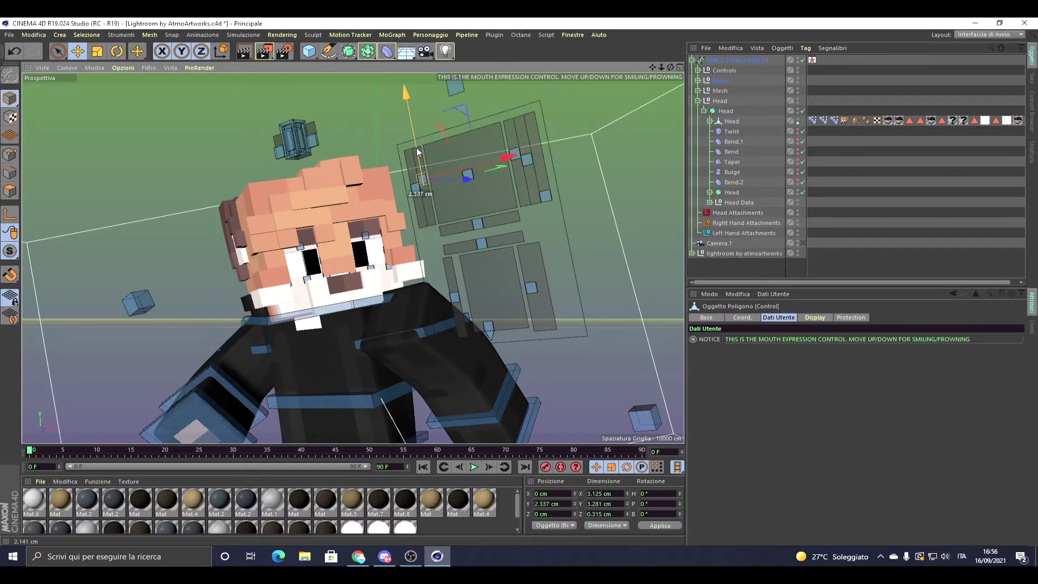
pyautogui.click(367, 264)
pyautogui.click(293, 177)
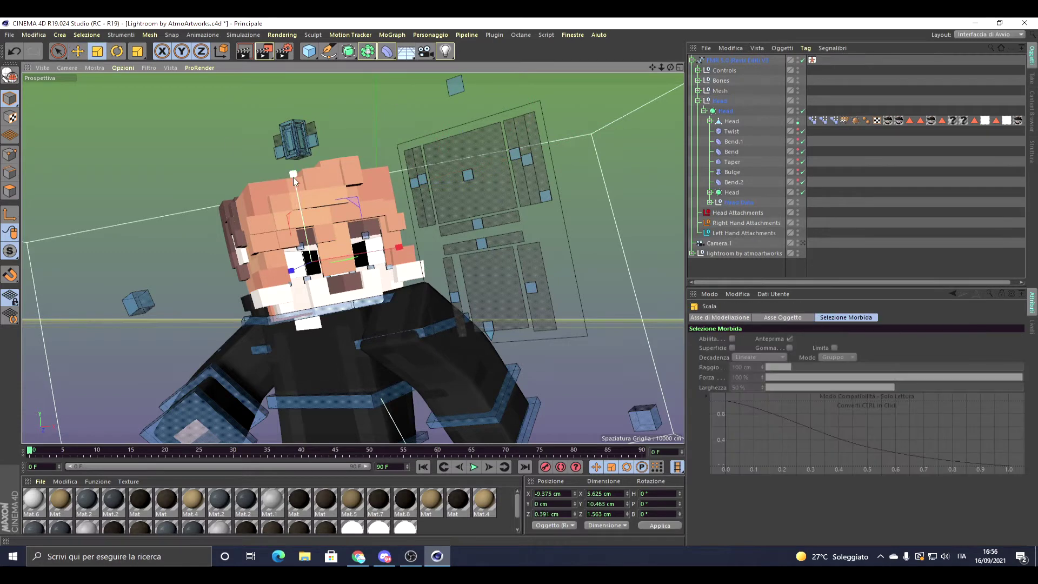
pyautogui.click(347, 174)
pyautogui.click(244, 53)
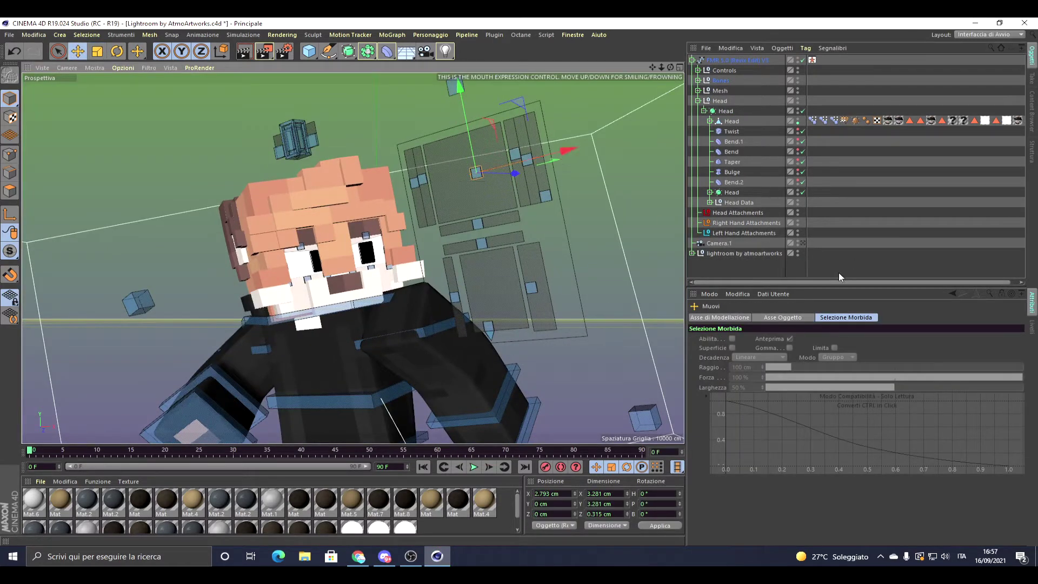
pyautogui.click(245, 53)
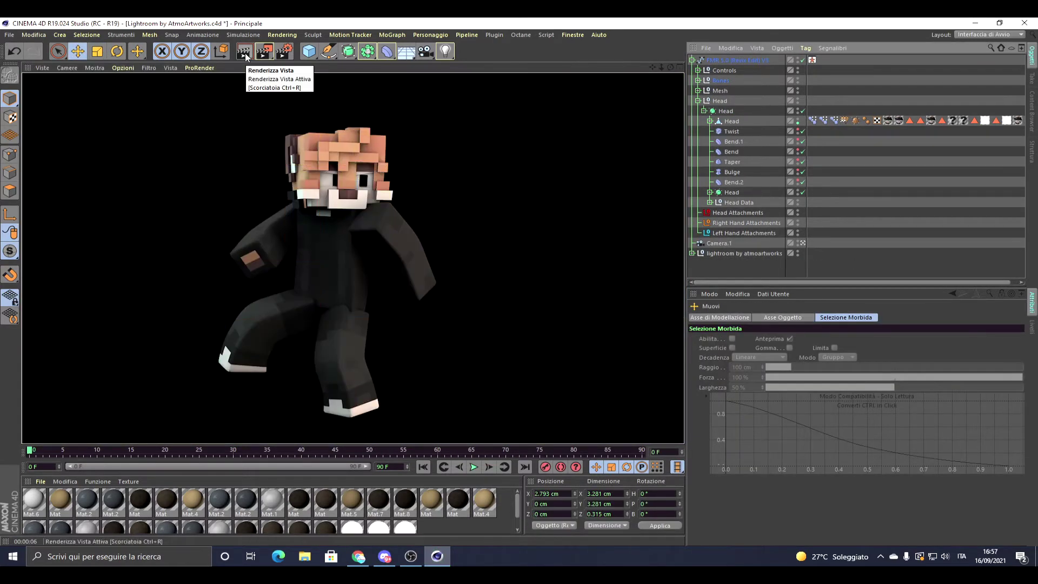
pyautogui.hotkey('ctrl', 'z')
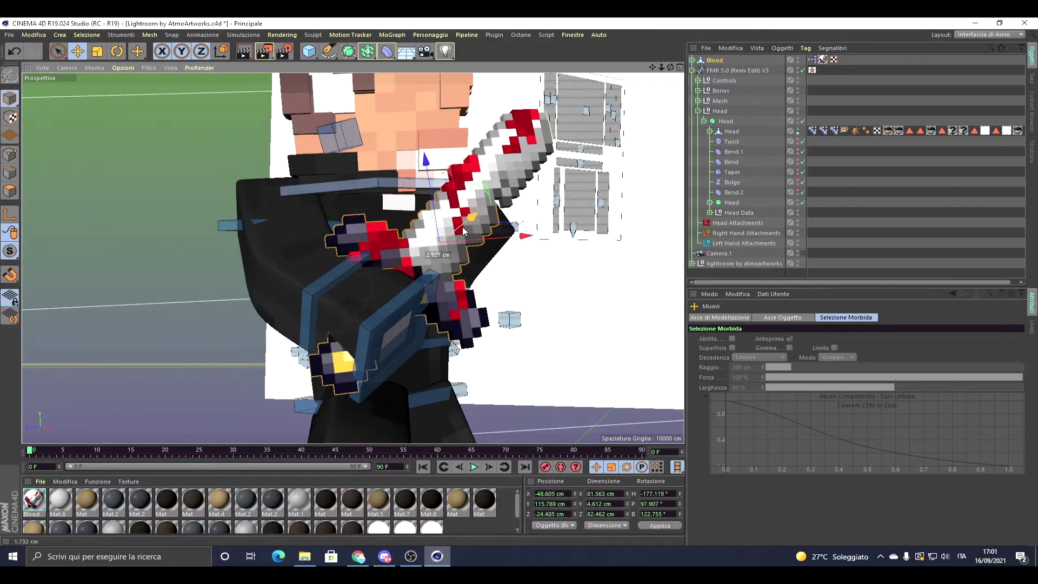
# - Move and rotate the Blood sword into the character's grip, then add a Bend deformer under it
pyautogui.click(244, 52)
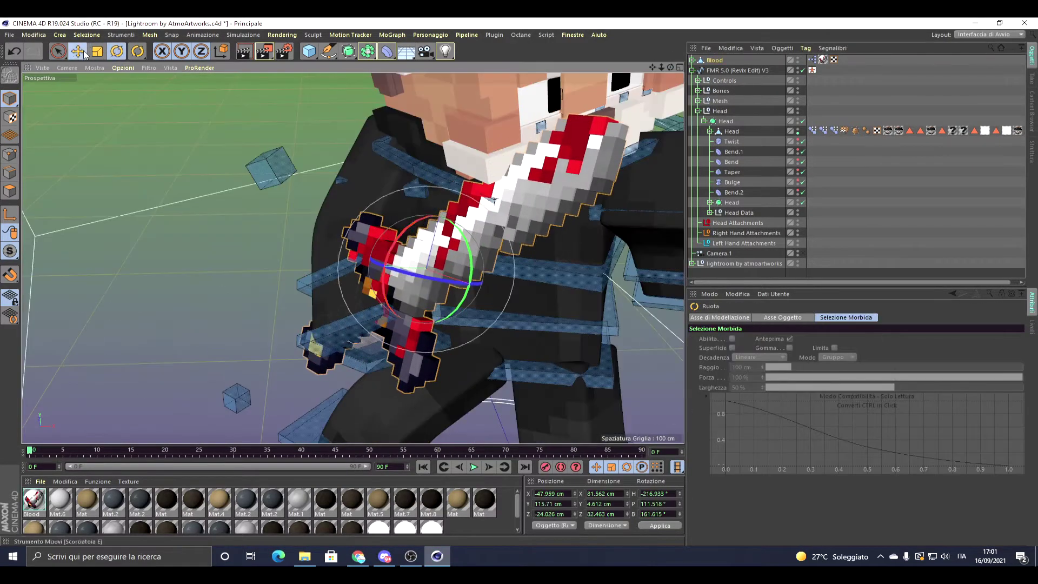
pyautogui.moveTo(441, 265)
pyautogui.mouseDown()
pyautogui.moveTo(491, 285)
pyautogui.moveTo(428, 225)
pyautogui.mouseUp()
pyautogui.press('r')
pyautogui.moveTo(295, 224); pyautogui.dragTo(299, 234)
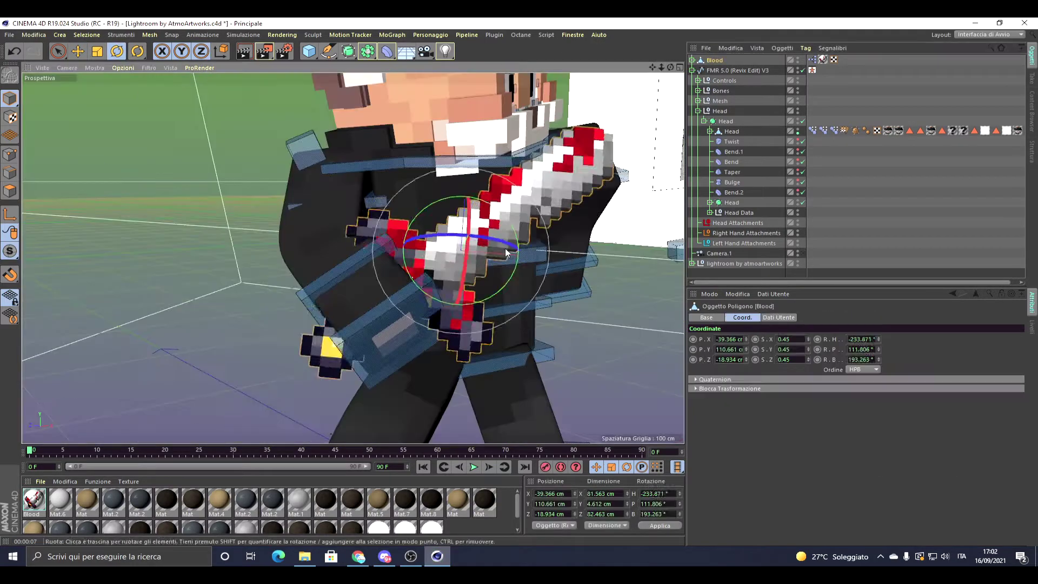
pyautogui.moveTo(505, 249); pyautogui.dragTo(518, 266)
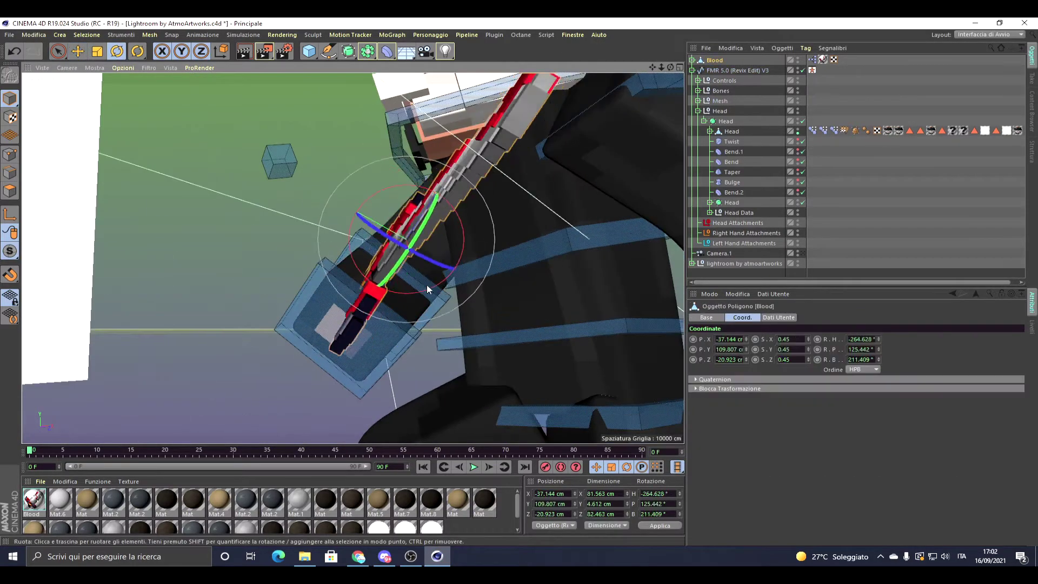
pyautogui.click(246, 52)
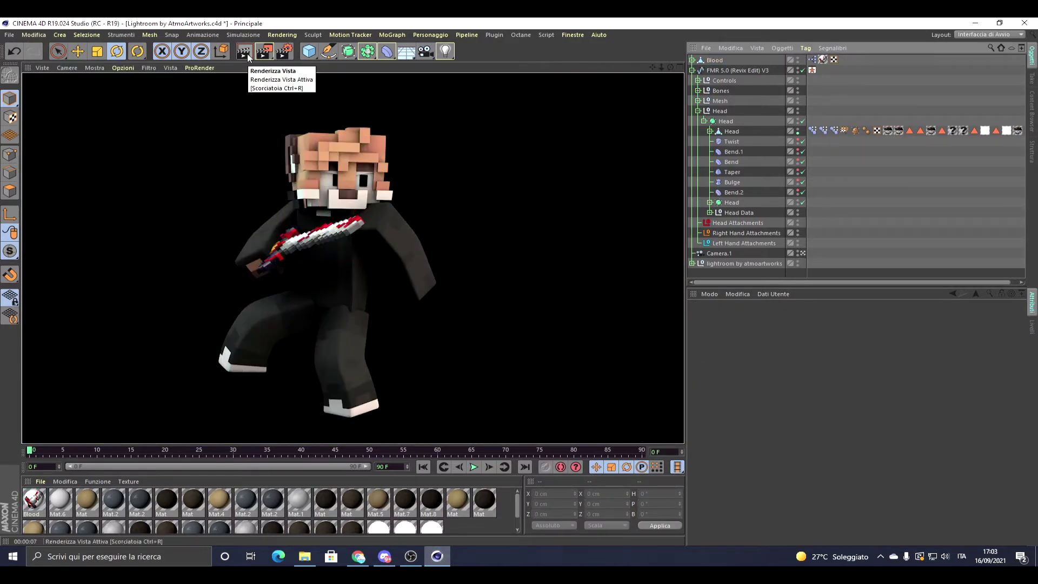
pyautogui.click(386, 51)
pyautogui.click(427, 63)
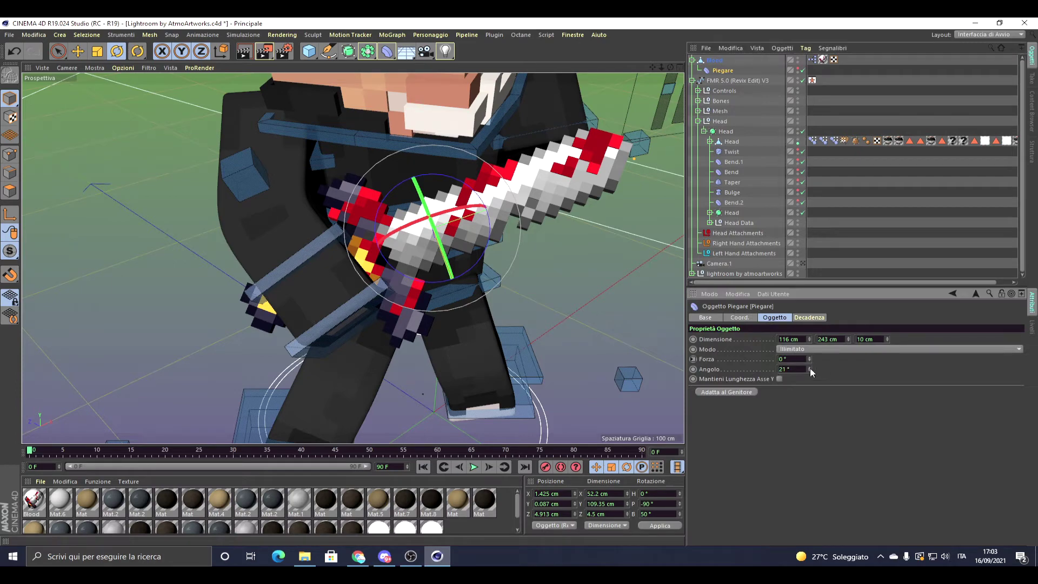
# - Add a second Bend under Blood and move the sword near the character's hands
pyautogui.click(387, 51)
pyautogui.click(415, 68)
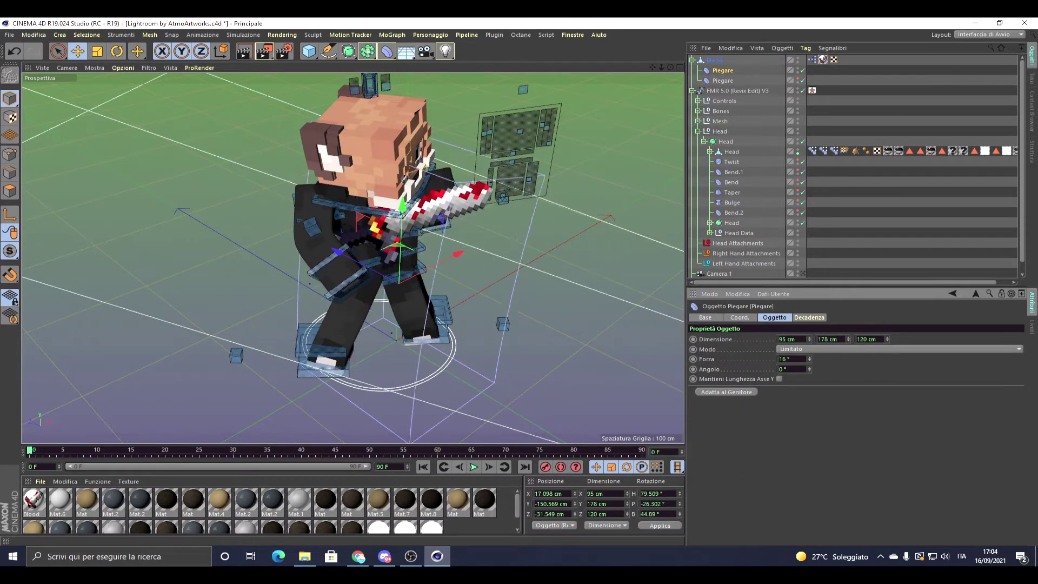
pyautogui.moveTo(672, 66); pyautogui.dragTo(184, 116)
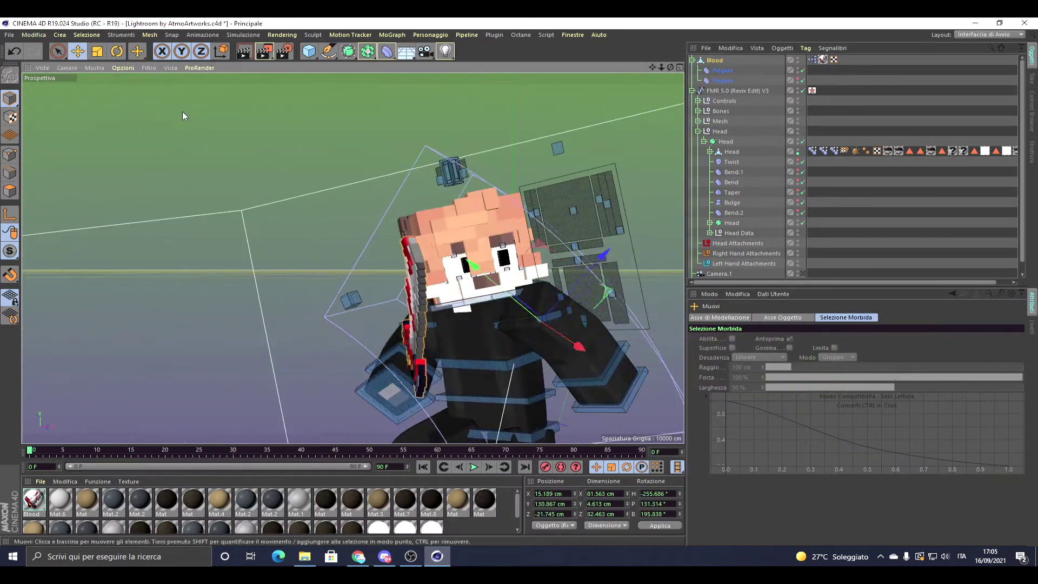
pyautogui.press('e')
pyautogui.moveTo(595, 305); pyautogui.dragTo(313, 201)
pyautogui.moveTo(375, 175); pyautogui.dragTo(517, 377)
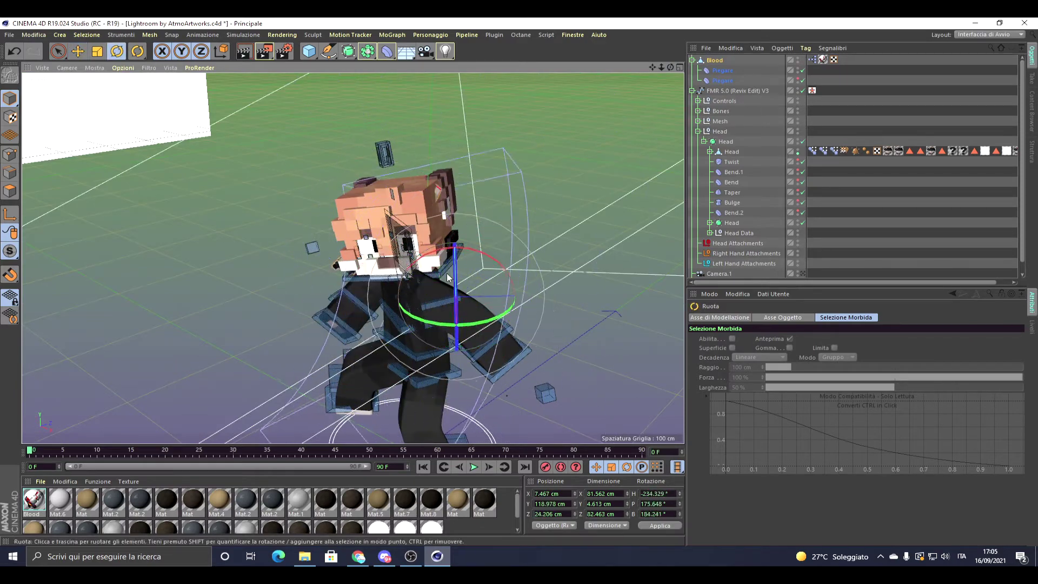
pyautogui.moveTo(671, 67); pyautogui.dragTo(541, 108)
pyautogui.moveTo(329, 254); pyautogui.dragTo(354, 255)
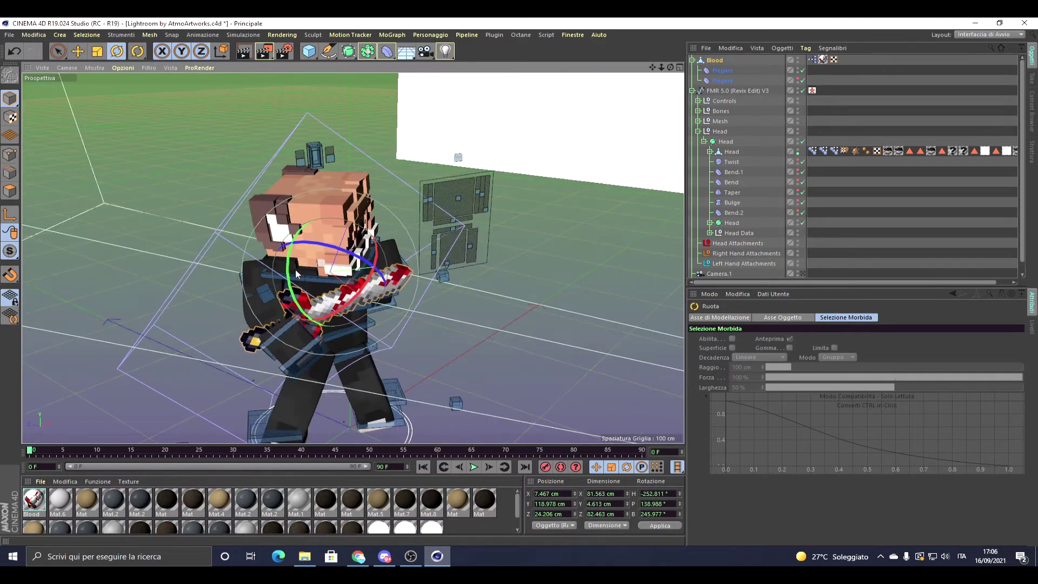
pyautogui.press('e')
pyautogui.keyDown('alt'); pyautogui.moveTo(297, 274); pyautogui.dragTo(378, 244); pyautogui.keyUp('alt')
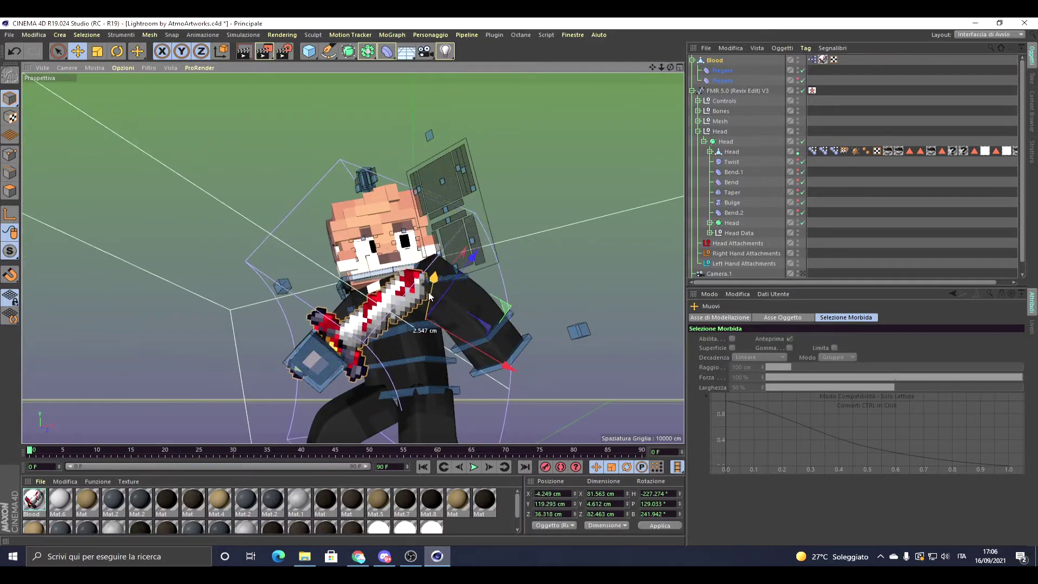
pyautogui.click(244, 52)
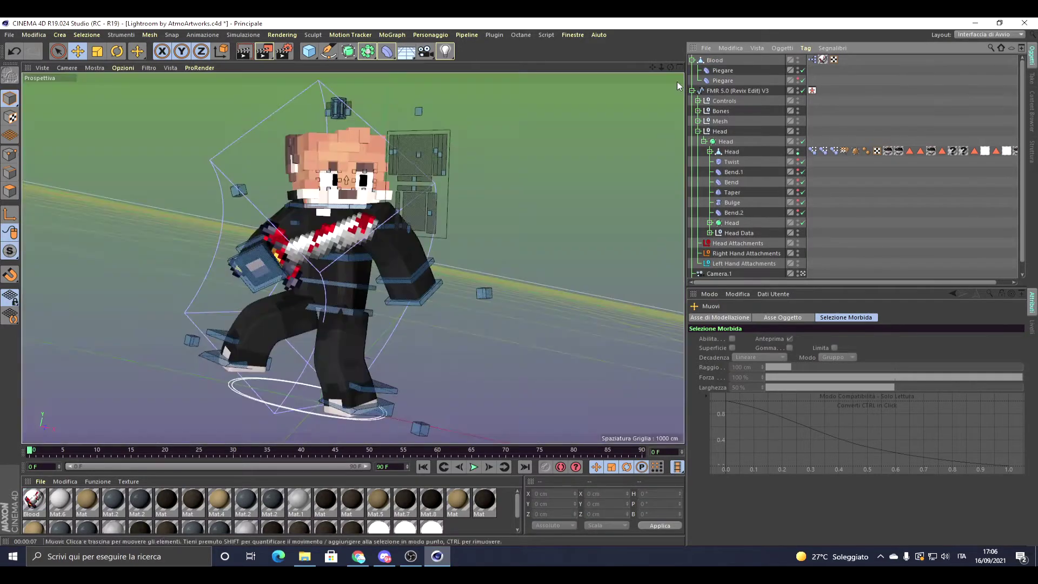
# - Re-angle the Blood weapon into the hands beside the face and render the whole character
pyautogui.moveTo(671, 67); pyautogui.dragTo(717, 60)
pyautogui.click(715, 60)
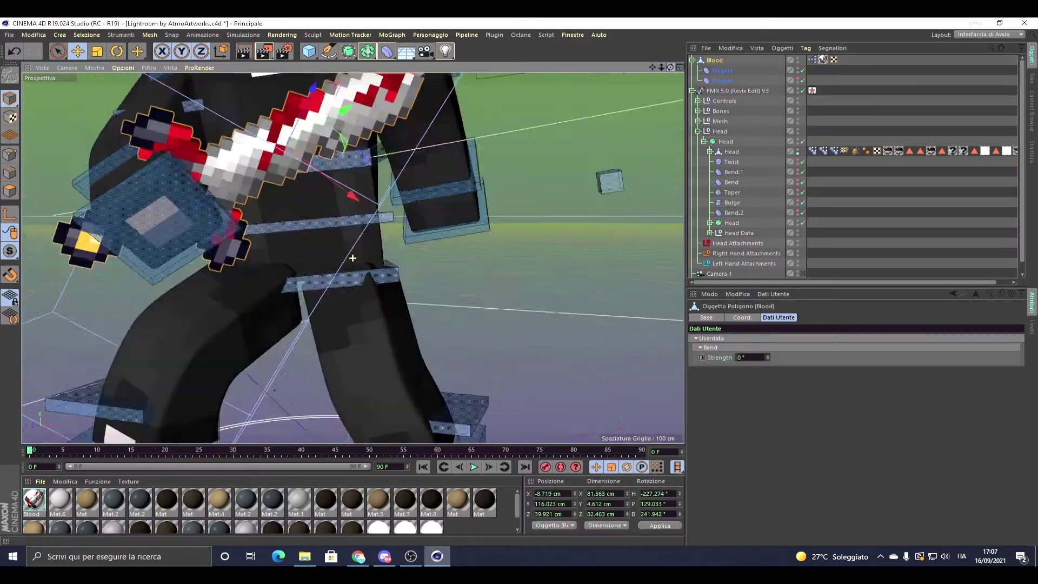
pyautogui.keyDown('alt'); pyautogui.moveTo(201, 111); pyautogui.dragTo(324, 162); pyautogui.keyUp('alt')
pyautogui.click(117, 51)
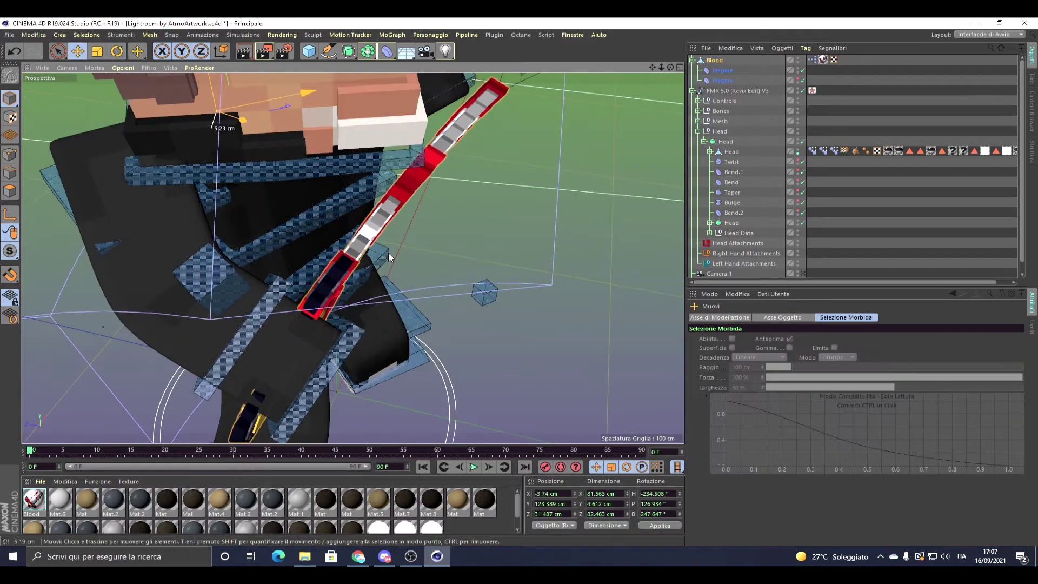
pyautogui.moveTo(390, 257); pyautogui.dragTo(387, 313)
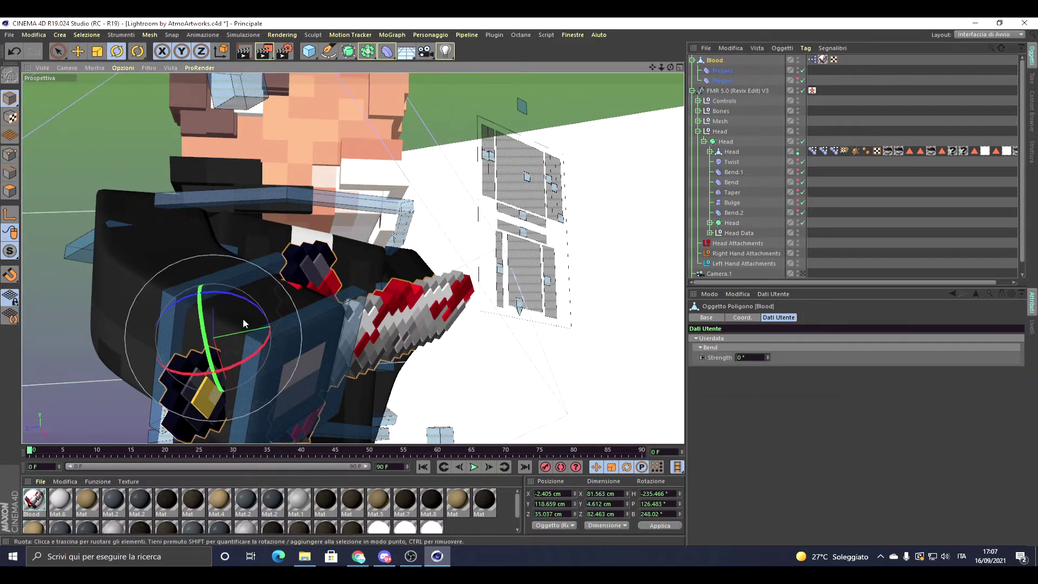
pyautogui.press('e')
pyautogui.moveTo(252, 328)
pyautogui.mouseDown()
pyautogui.moveTo(325, 366)
pyautogui.moveTo(542, 231)
pyautogui.mouseUp()
pyautogui.click(244, 52)
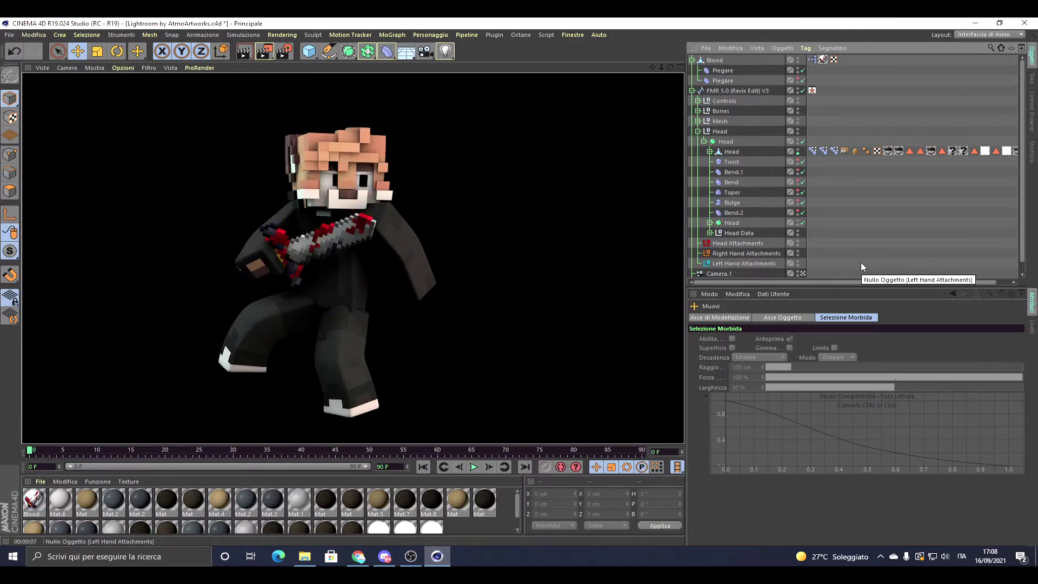
# - Render the posed character to r1.png on the Desktop, overwriting the existing file
pyautogui.click(284, 53)
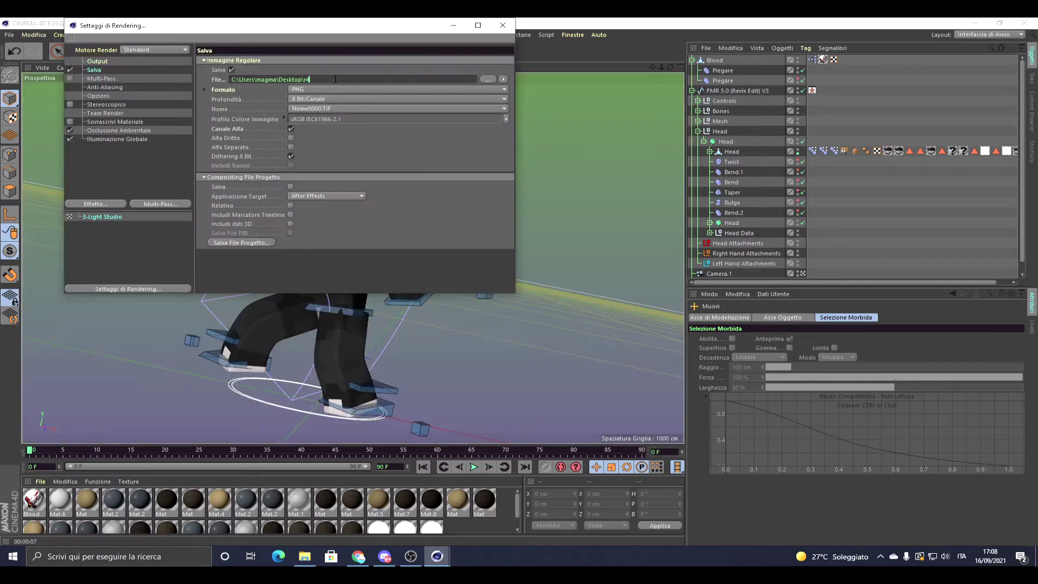
pyautogui.click(265, 52)
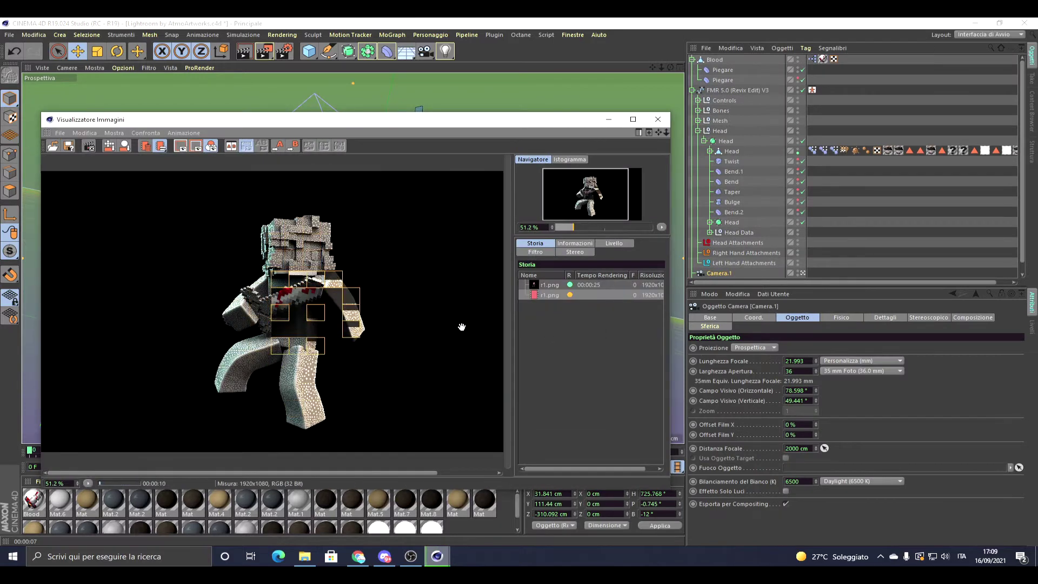
pyautogui.hotkey('shift', 'r')
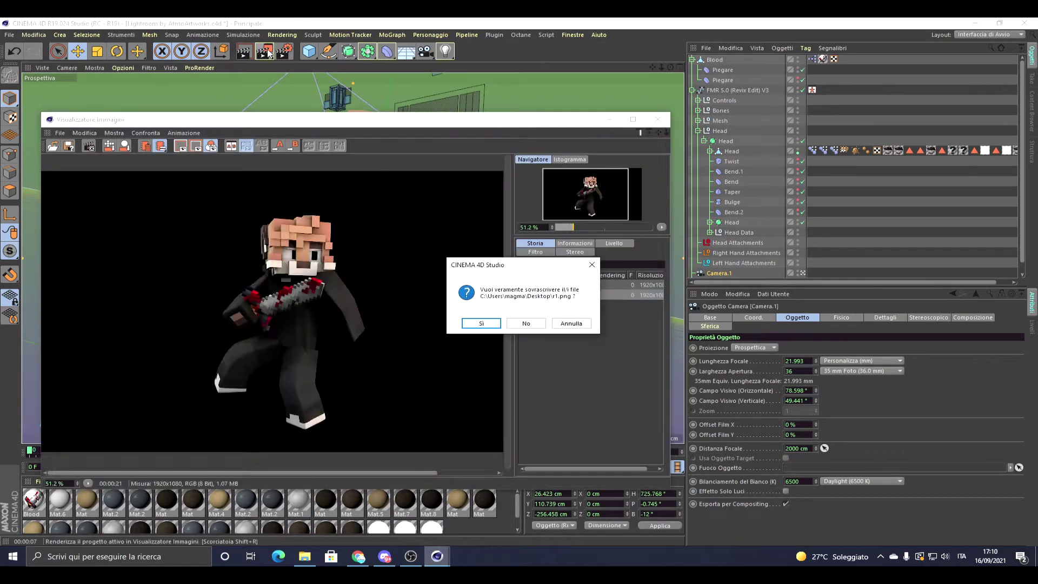
pyautogui.press('Return')
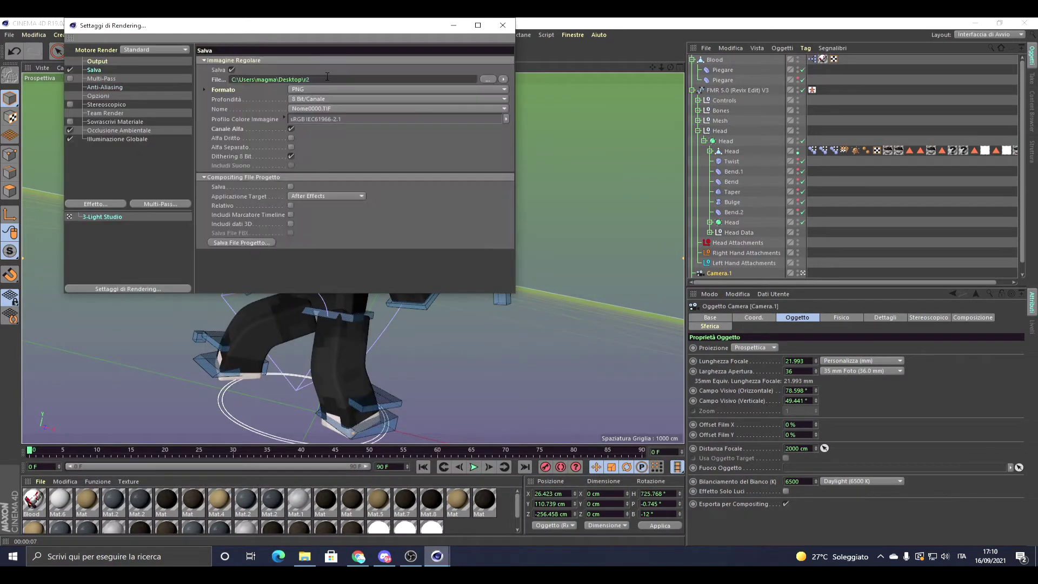
pyautogui.click(378, 508)
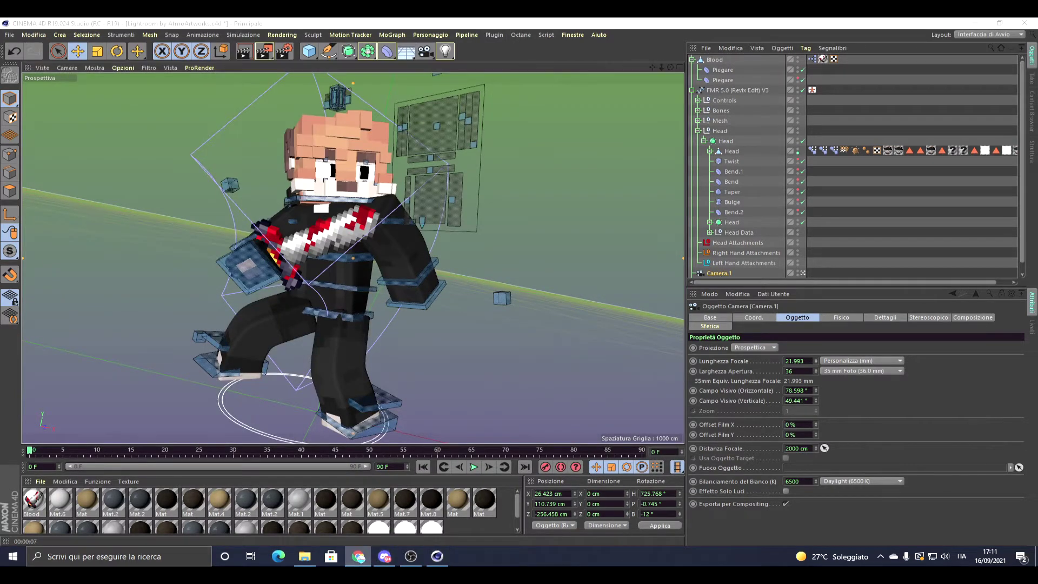
pyautogui.hotkey('ctrl', 'z')
# - Undo back to before the Blood weapon and reposition the right and left arm controls
pyautogui.hotkey('ctrl', 'z')
pyautogui.hotkey('ctrl', 'z')
pyautogui.hotkey('ctrl', 'z')
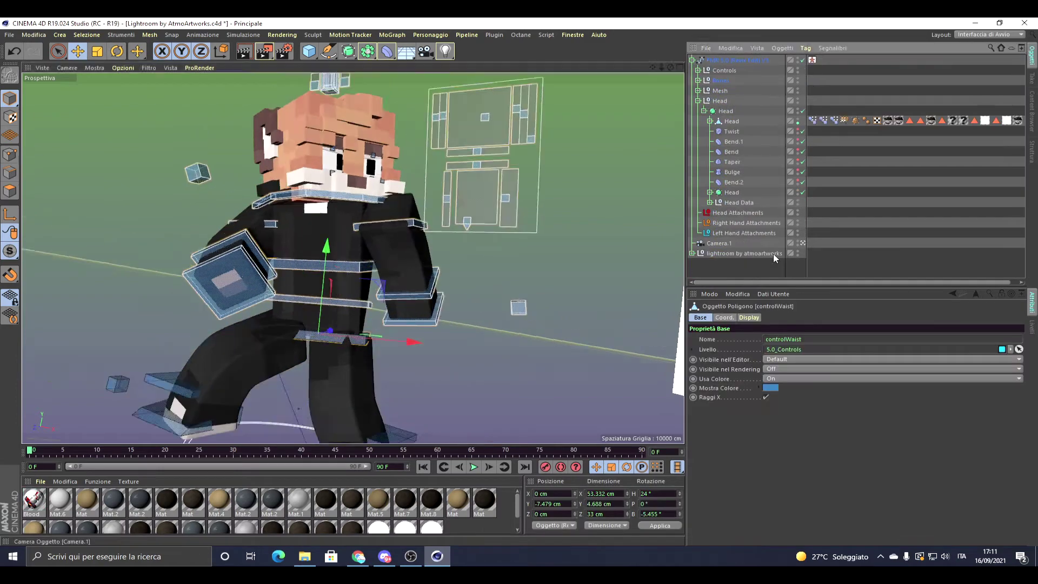
pyautogui.hotkey('ctrl', 'z')
pyautogui.hotkey('ctrl', 'z')
pyautogui.hotkey('ctrl', 'z')
pyautogui.hotkey('ctrl', 'z')
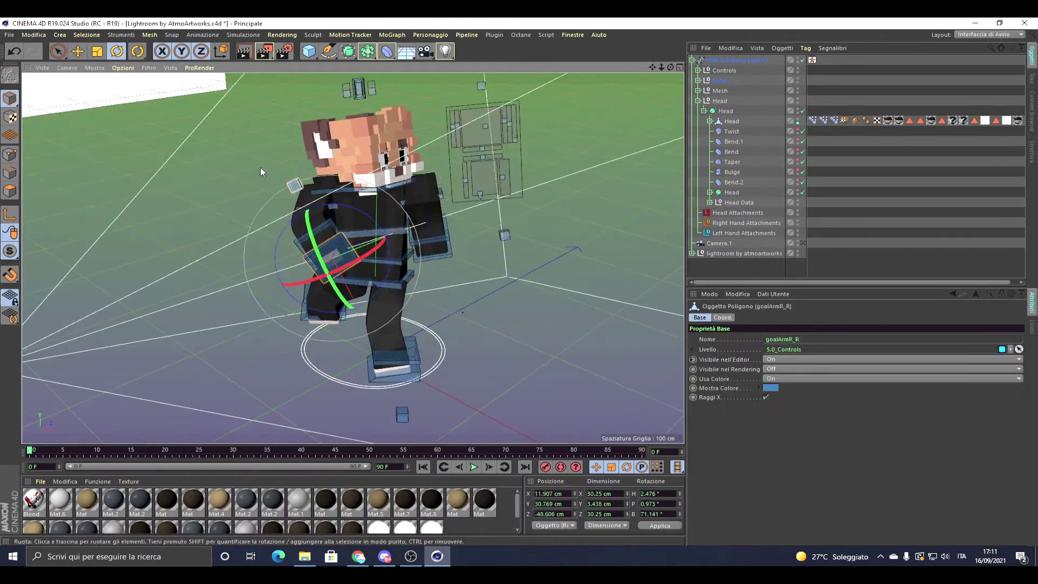
pyautogui.press('e')
pyautogui.moveTo(260, 172); pyautogui.dragTo(319, 247)
pyautogui.hotkey('ctrl', 'z')
pyautogui.hotkey('ctrl', 'z')
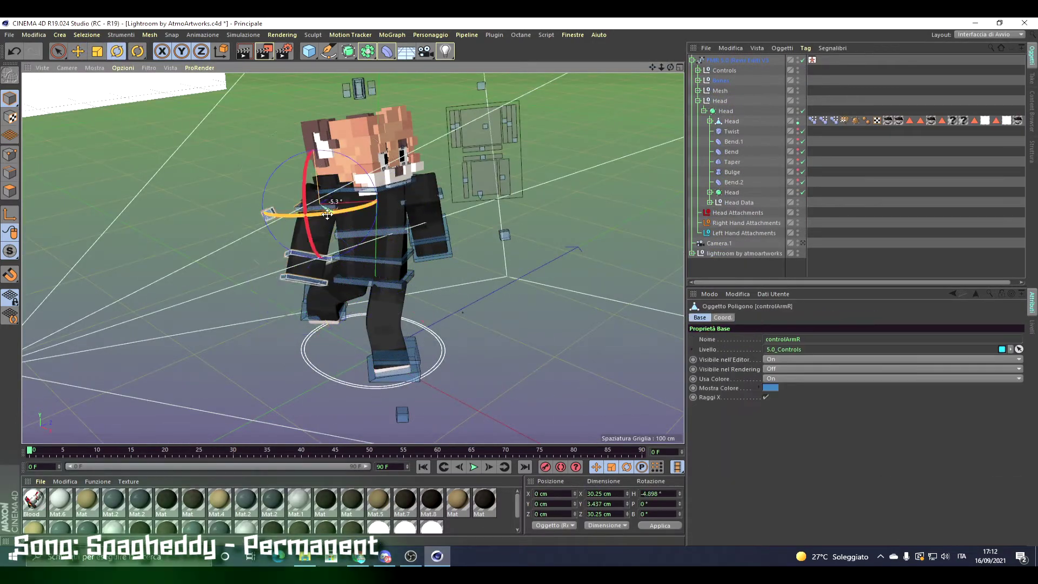
pyautogui.hotkey('ctrl', 'z')
pyautogui.hotkey('ctrl', 'z')
pyautogui.hotkey('ctrl', 'z')
pyautogui.hotkey('ctrl', 'z')
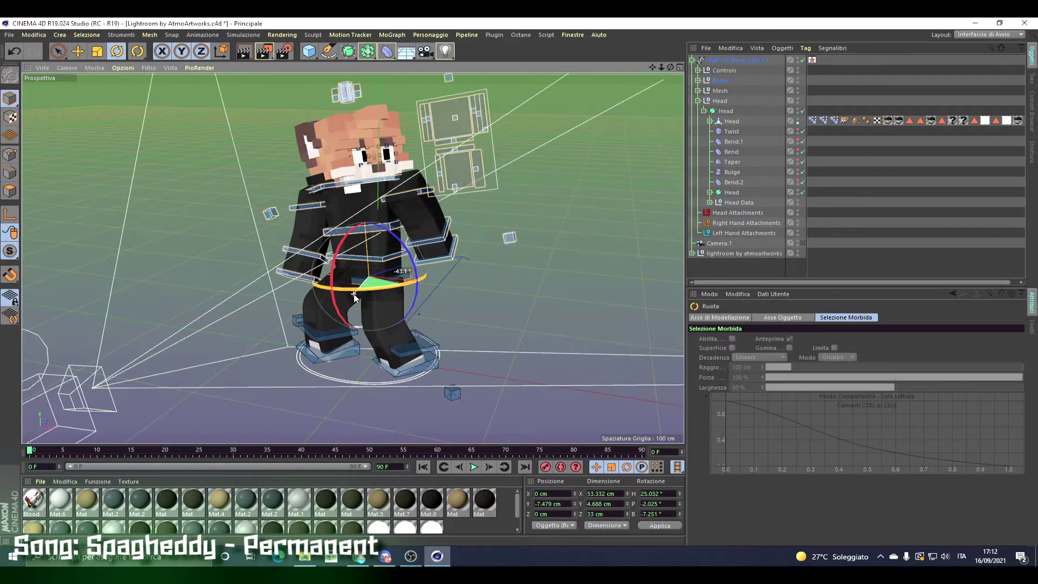
pyautogui.hotkey('ctrl', 'z')
pyautogui.hotkey('ctrl', 'z')
pyautogui.hotkey('ctrl', 'z')
pyautogui.hotkey('ctrl', 'z')
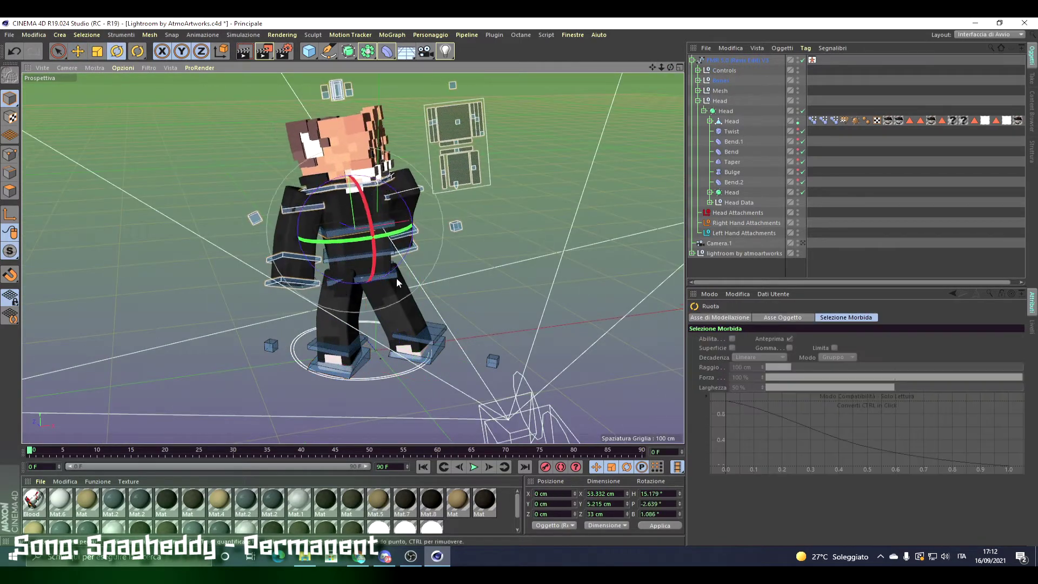
pyautogui.hotkey('ctrl', 'z')
pyautogui.hotkey('ctrl', 'z')
pyautogui.press('e')
pyautogui.moveTo(429, 216); pyautogui.dragTo(436, 199)
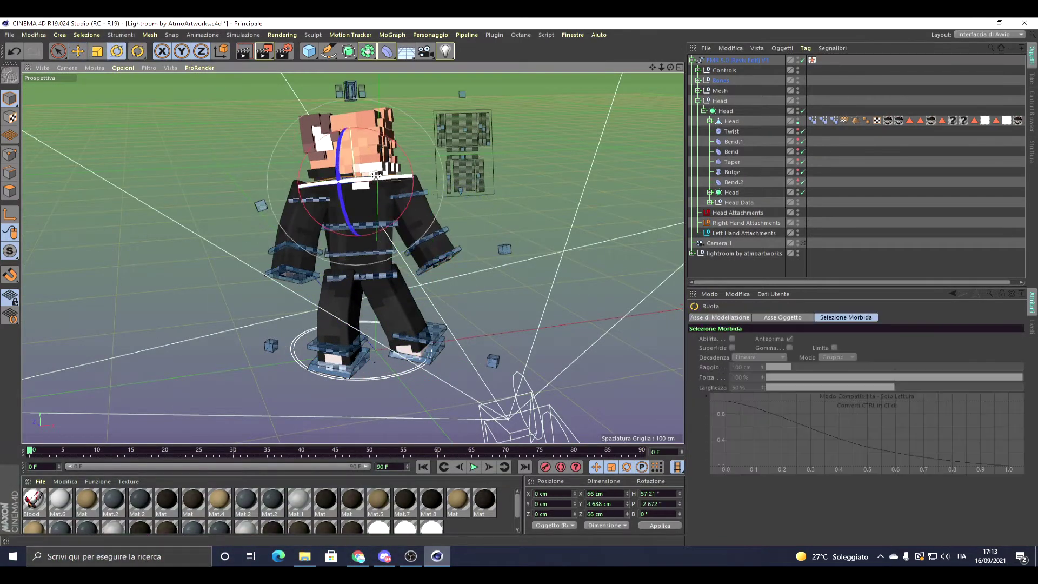
pyautogui.hotkey('ctrl', 'z')
pyautogui.hotkey('ctrl', 'z')
pyautogui.hotkey('ctrl', 'z')
pyautogui.hotkey('ctrl', 'z')
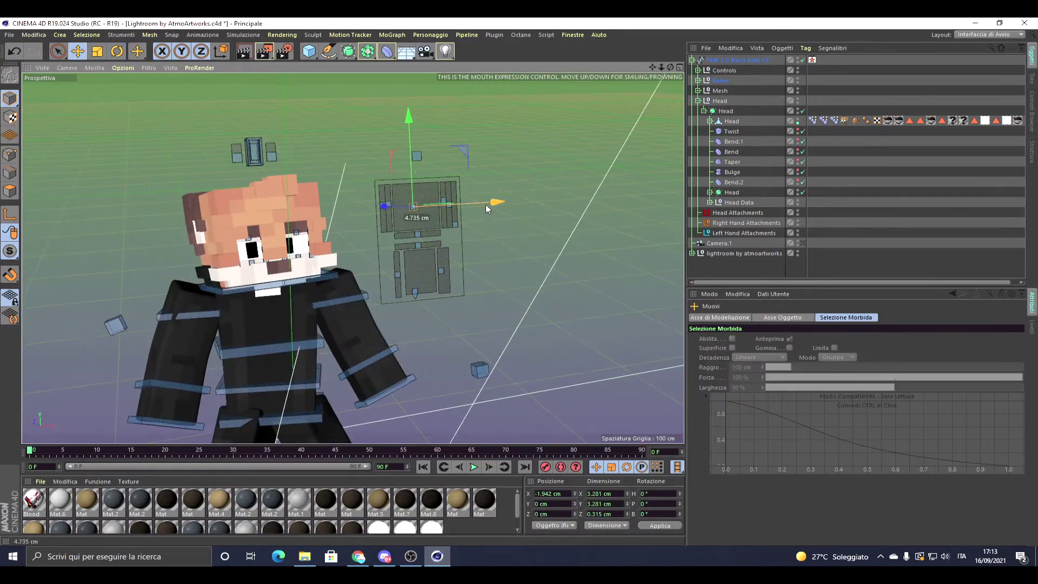
pyautogui.hotkey('ctrl', 'z')
pyautogui.hotkey('ctrl', 'z')
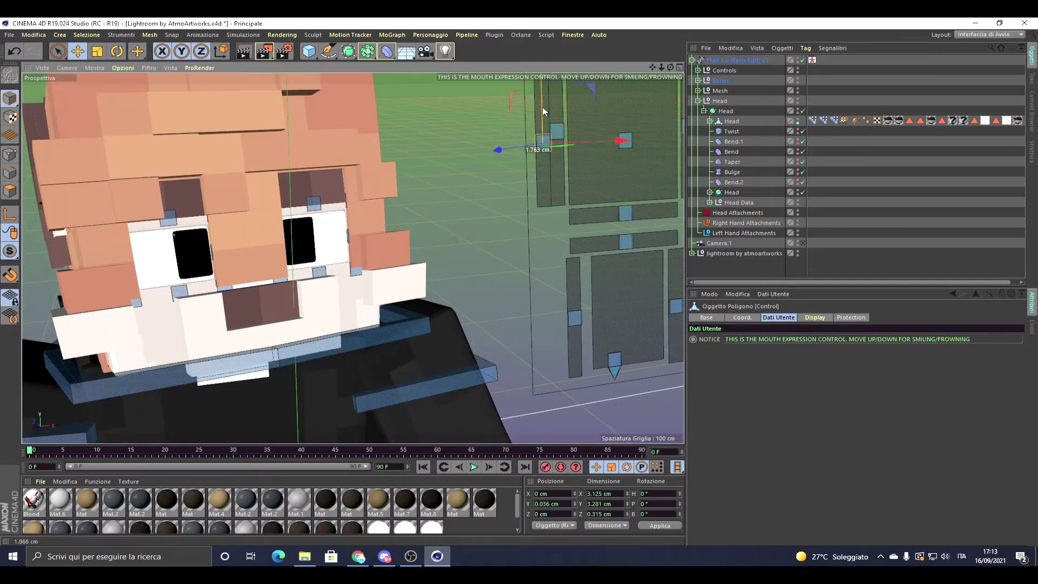
pyautogui.hotkey('ctrl', 'z')
# - Change the smile with the mouth control, rotate the foot controller about 58 degrees and lift goalLegL
pyautogui.moveTo(613, 172); pyautogui.dragTo(615, 142)
pyautogui.click(236, 172)
pyautogui.press('t')
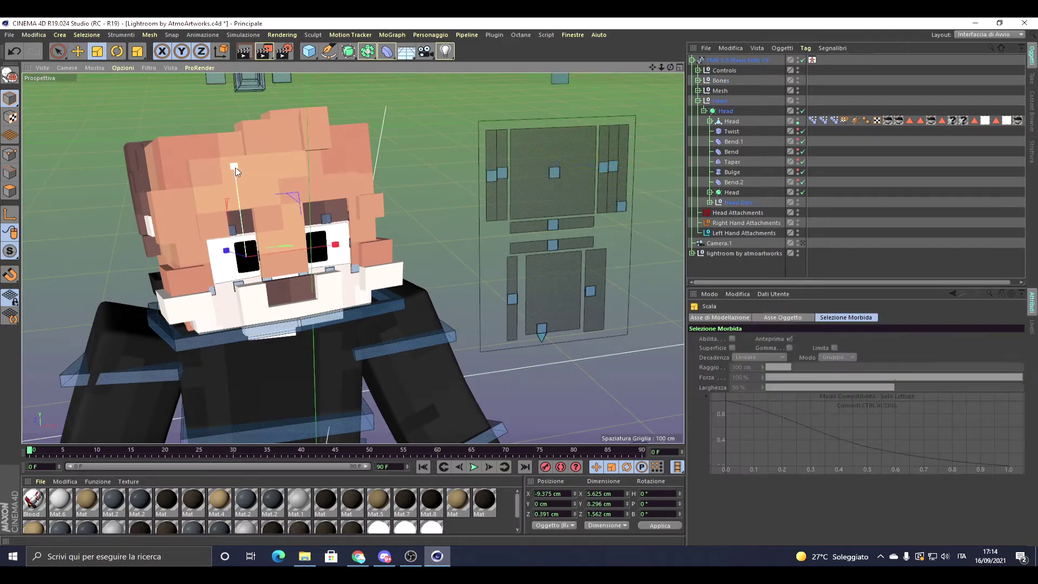
pyautogui.press('e')
pyautogui.keyDown('alt'); pyautogui.moveTo(398, 232); pyautogui.dragTo(267, 414); pyautogui.keyUp('alt')
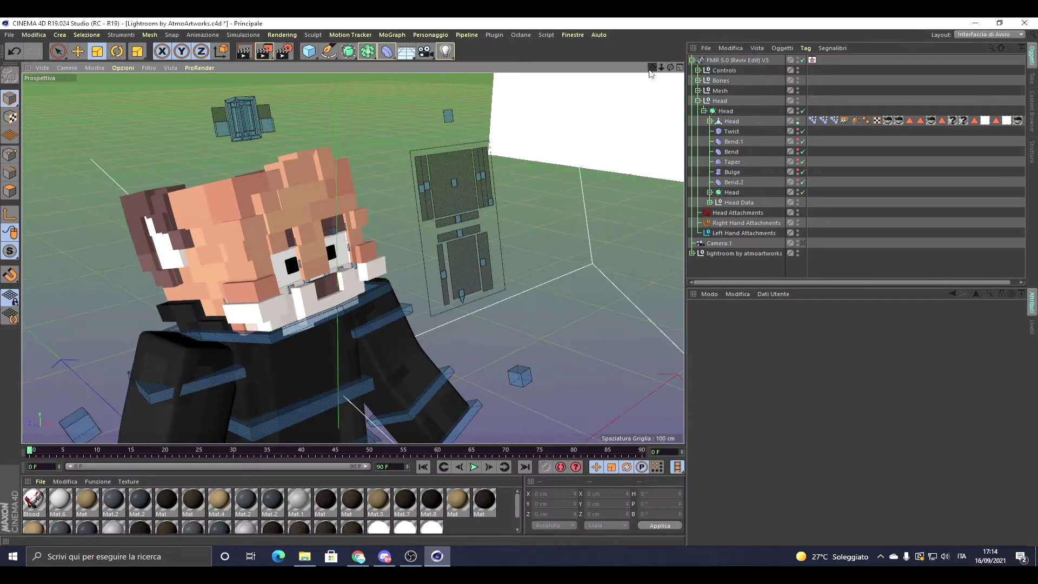
pyautogui.click(267, 414)
pyautogui.click(414, 316)
pyautogui.keyDown('alt'); pyautogui.moveTo(414, 316); pyautogui.dragTo(386, 379); pyautogui.keyUp('alt')
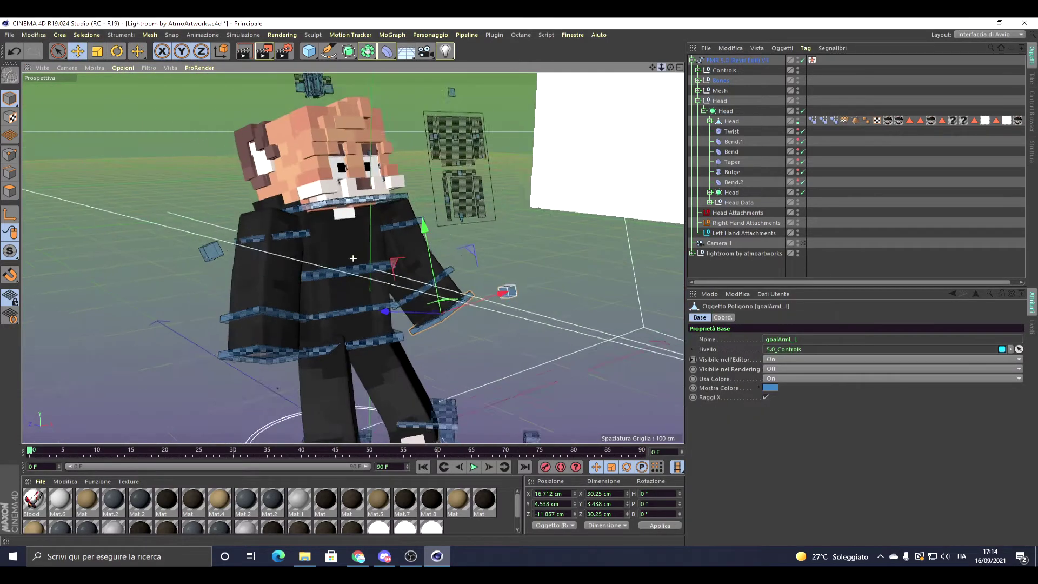
pyautogui.press('r')
pyautogui.moveTo(387, 428); pyautogui.dragTo(427, 418)
pyautogui.click(278, 413)
pyautogui.press('e')
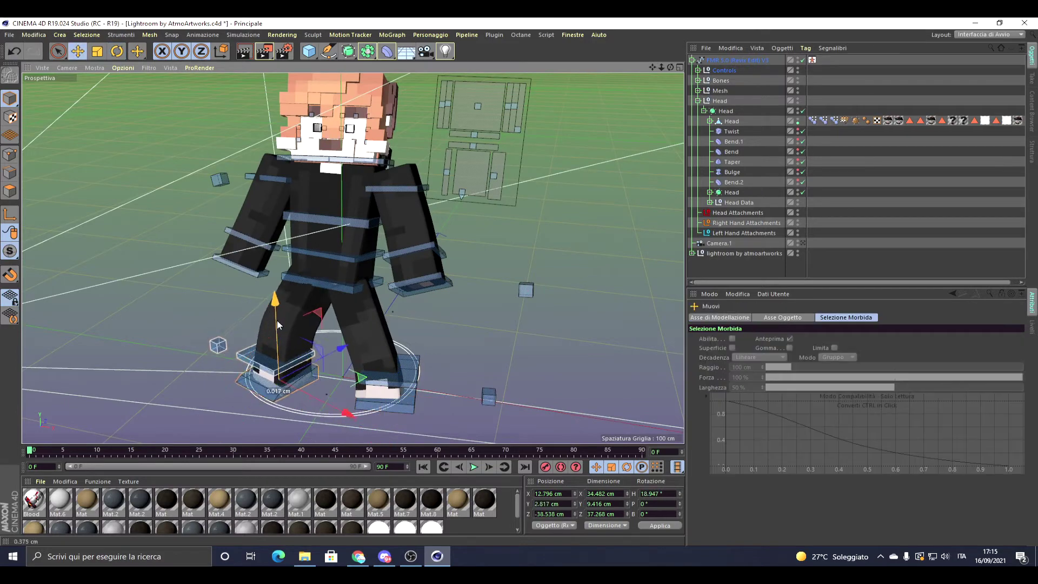
pyautogui.keyDown('alt'); pyautogui.moveTo(277, 321); pyautogui.dragTo(672, 69); pyautogui.keyUp('alt')
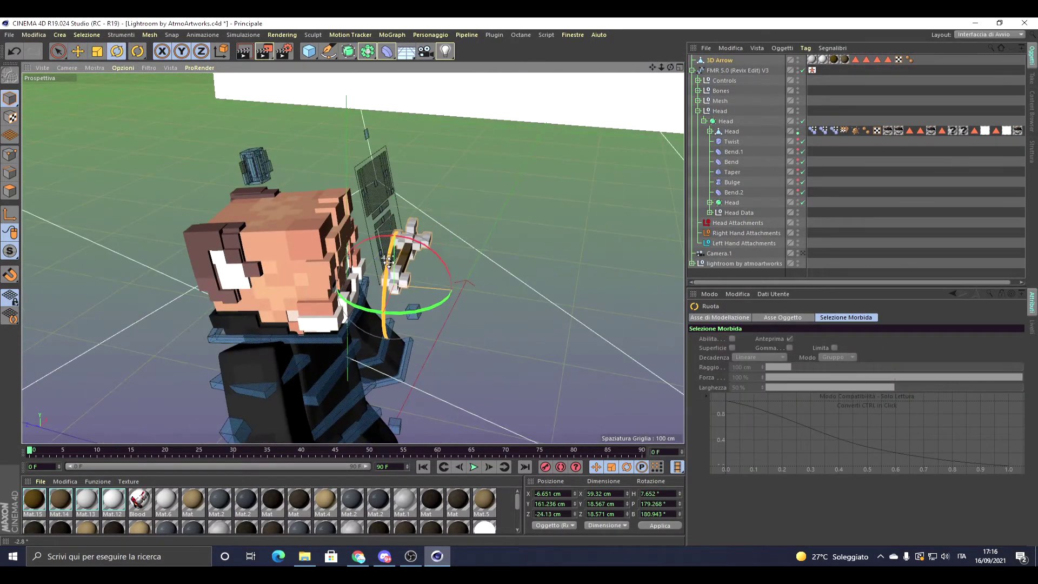
# - Push the arrow deeper and higher into the head and tilt it, checking with preview renders
pyautogui.click(244, 50)
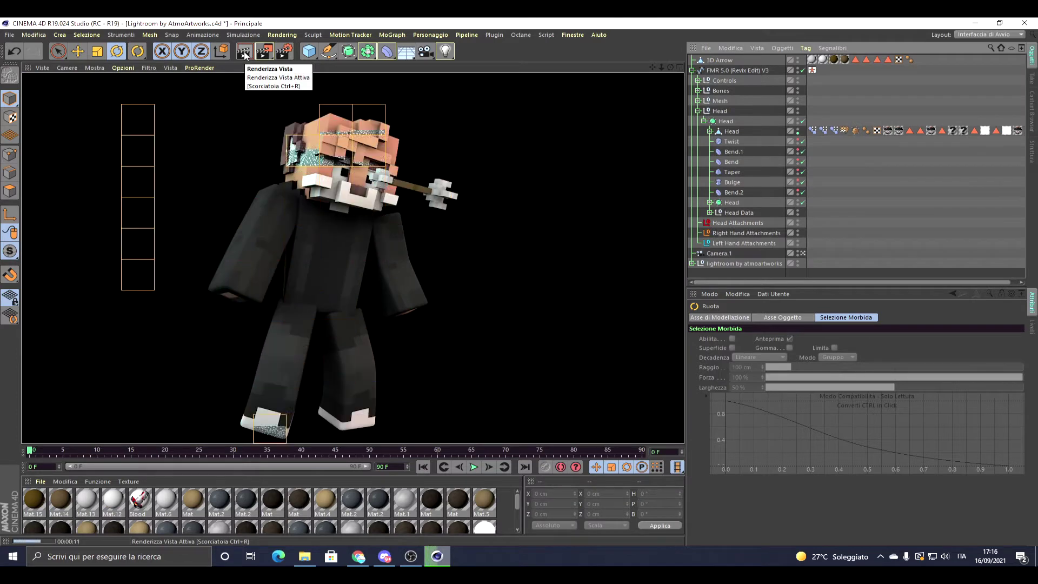
pyautogui.click(411, 207)
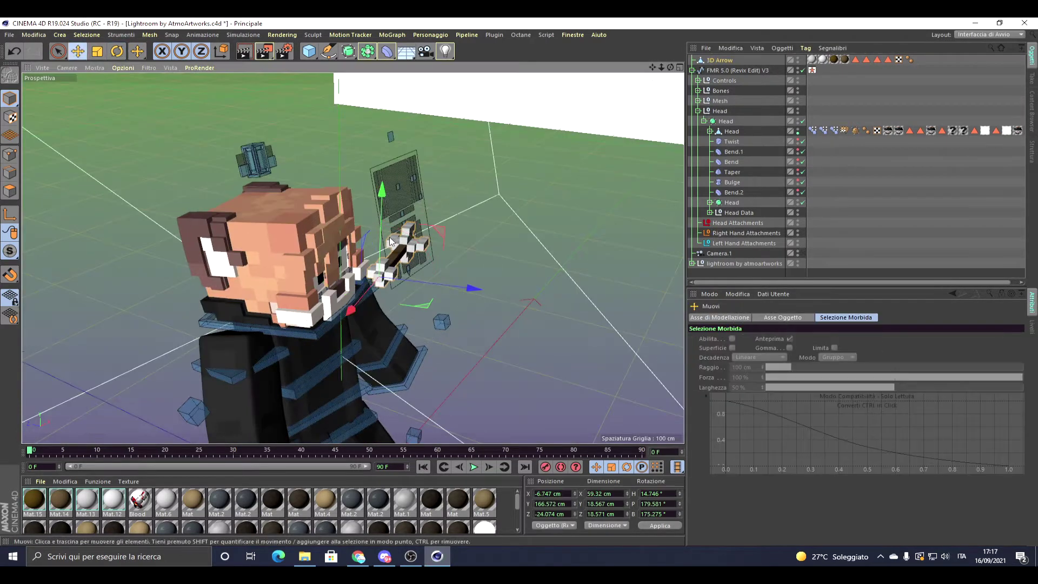
pyautogui.moveTo(389, 237); pyautogui.dragTo(382, 118)
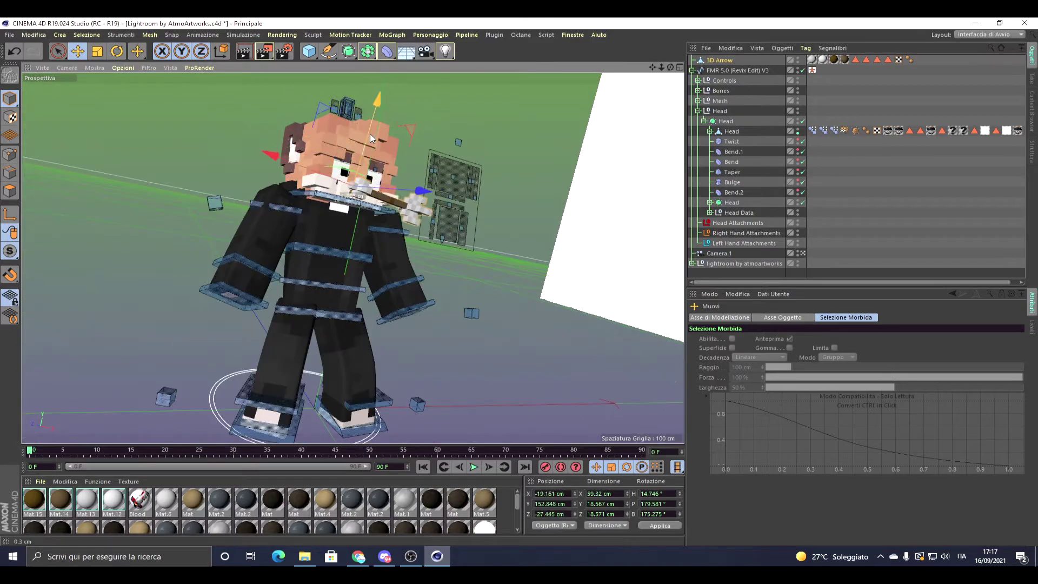
pyautogui.click(245, 51)
pyautogui.moveTo(373, 98); pyautogui.dragTo(400, 73)
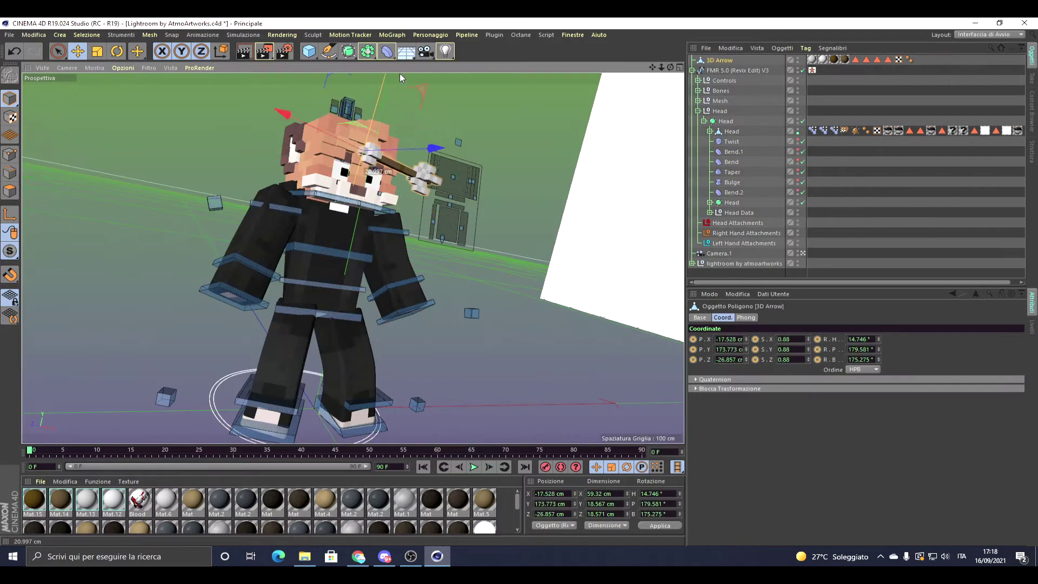
pyautogui.click(245, 51)
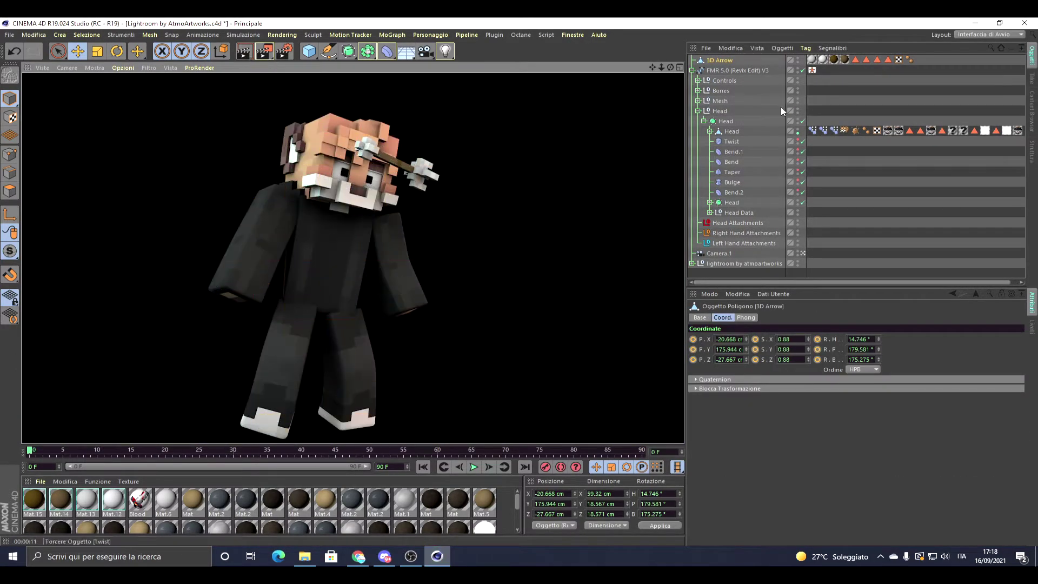
pyautogui.press('r')
pyautogui.moveTo(363, 168); pyautogui.dragTo(368, 177)
pyautogui.click(456, 125)
pyautogui.click(245, 51)
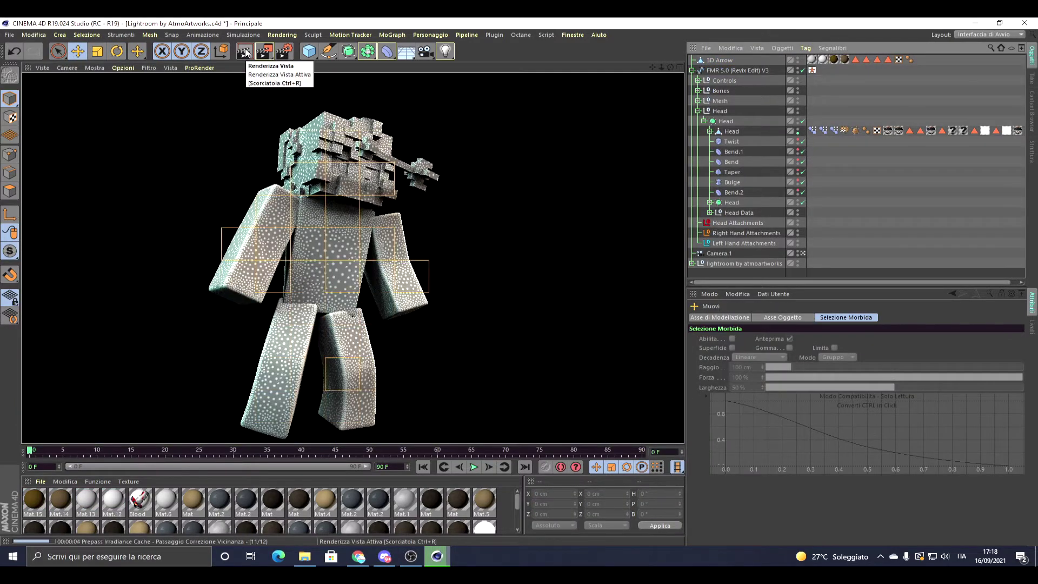
# - Paste two more arrows into the head, tilt the neck, and render the final image
pyautogui.hotkey('ctrl', 'v')
pyautogui.press('r')
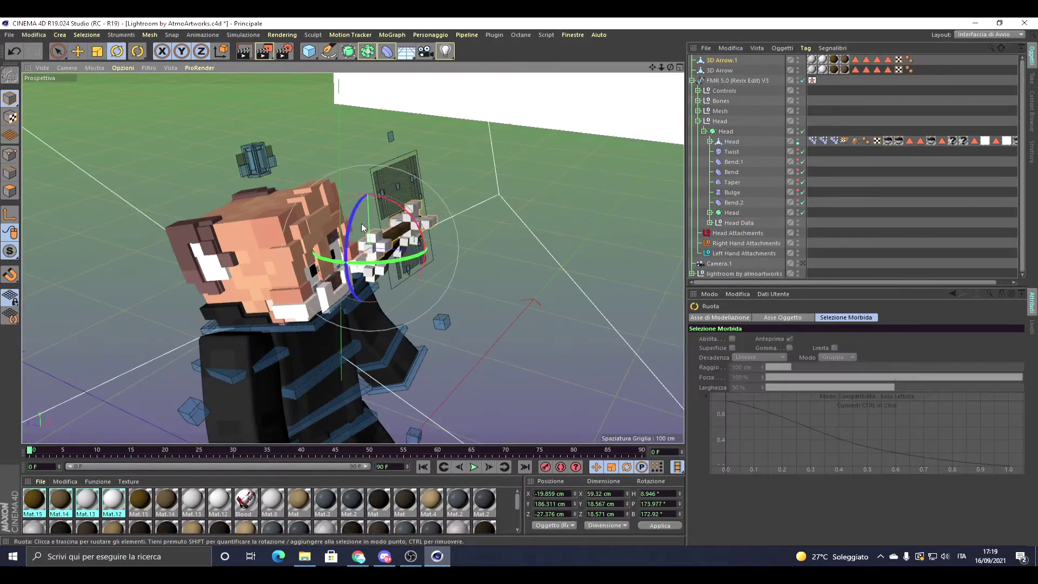
pyautogui.hotkey('ctrl', 'v')
pyautogui.keyDown('alt'); pyautogui.moveTo(433, 220); pyautogui.dragTo(418, 146); pyautogui.keyUp('alt')
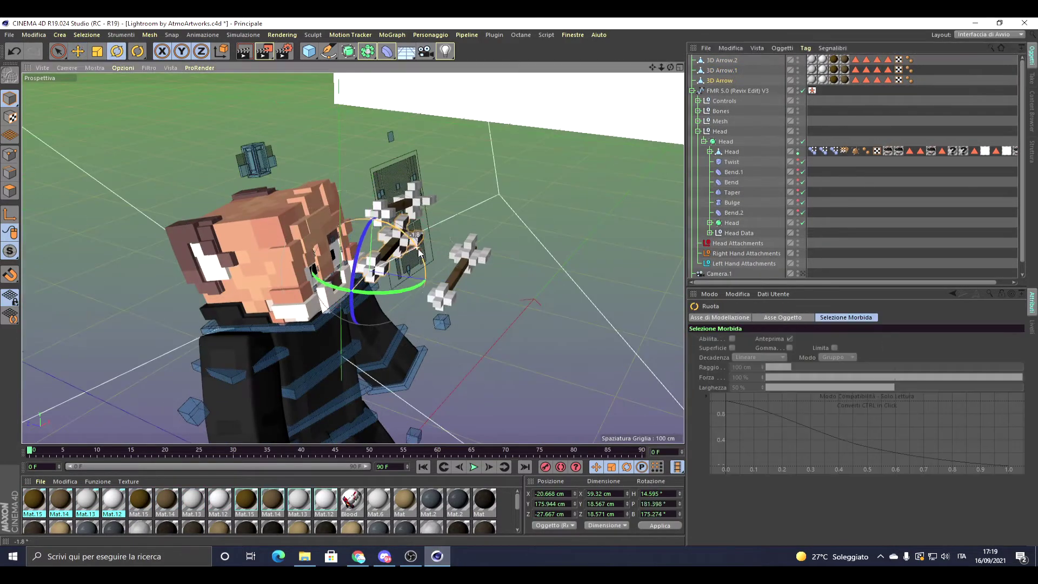
pyautogui.click(245, 51)
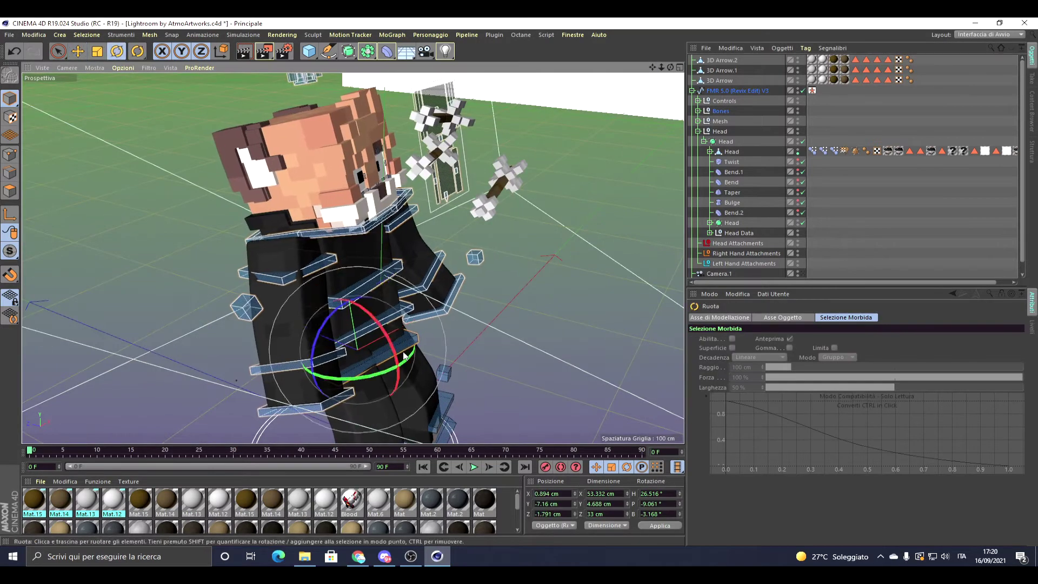
pyautogui.moveTo(361, 175); pyautogui.dragTo(368, 182)
pyautogui.click(241, 53)
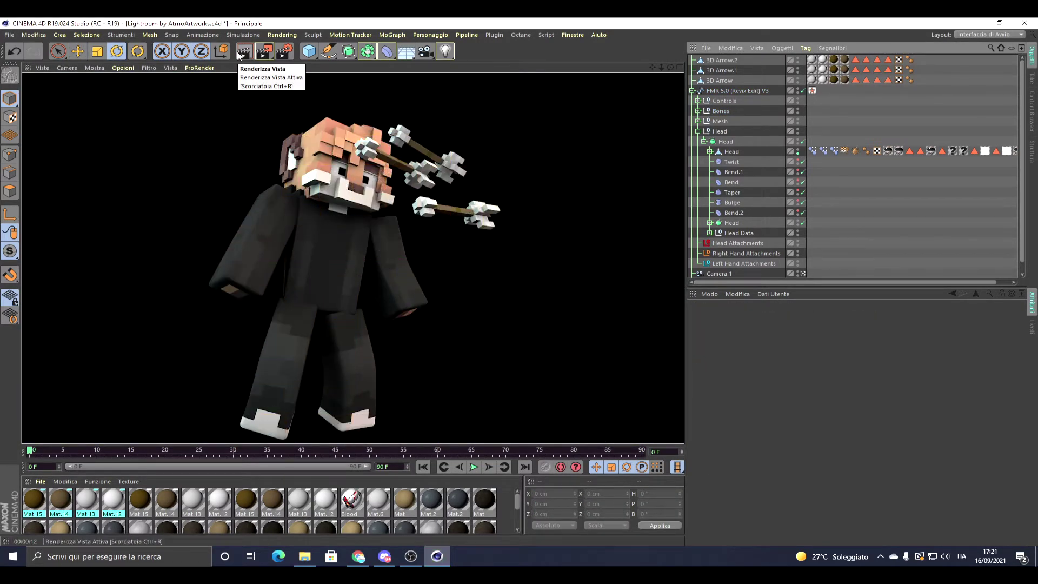
pyautogui.click(264, 51)
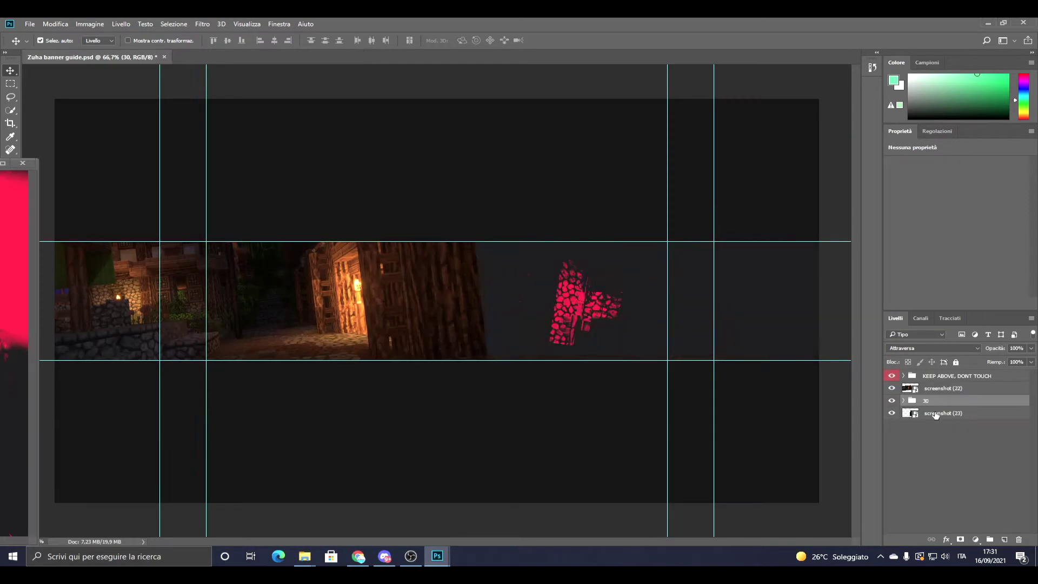
# - Raise the RGB curve on the fourth killoxs Curves layer to brighten the background, then type 'luxho'
pyautogui.click(976, 445)
pyautogui.moveTo(960, 233); pyautogui.dragTo(968, 208)
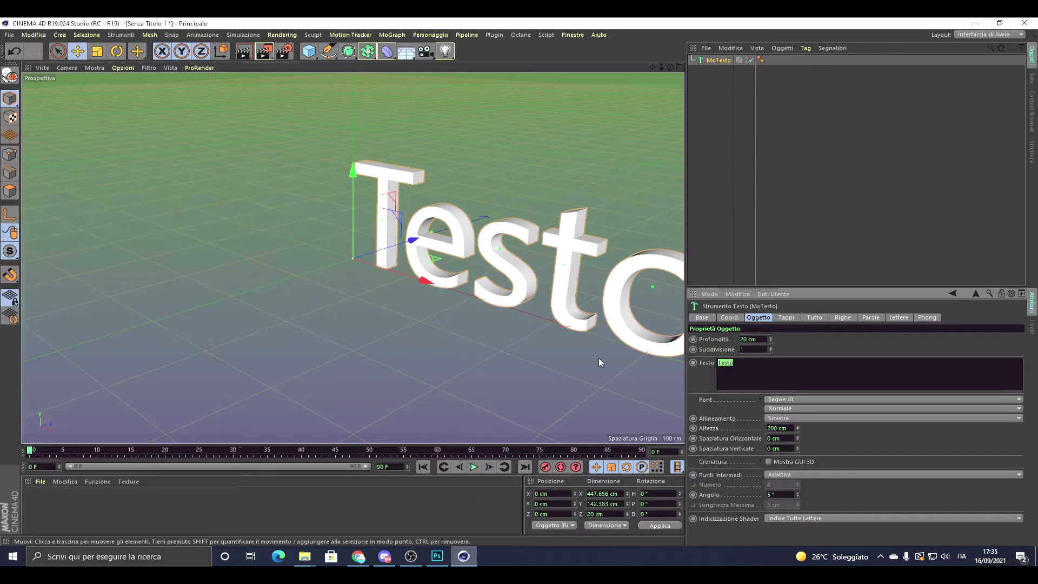
pyautogui.write('luxho')
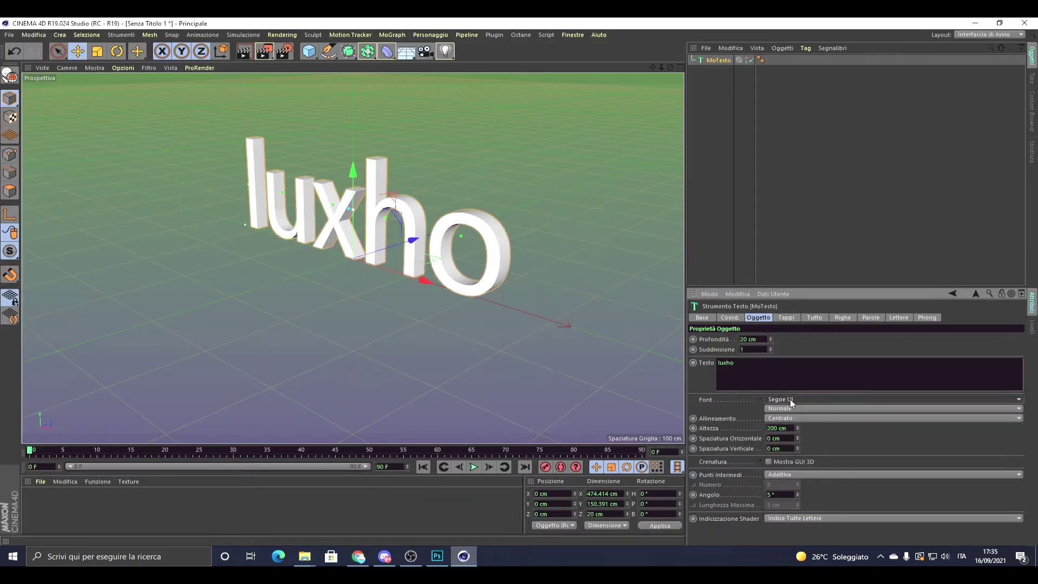
# - Set the MoText font to Molot and reveal its caps and rounding settings
pyautogui.click(891, 400)
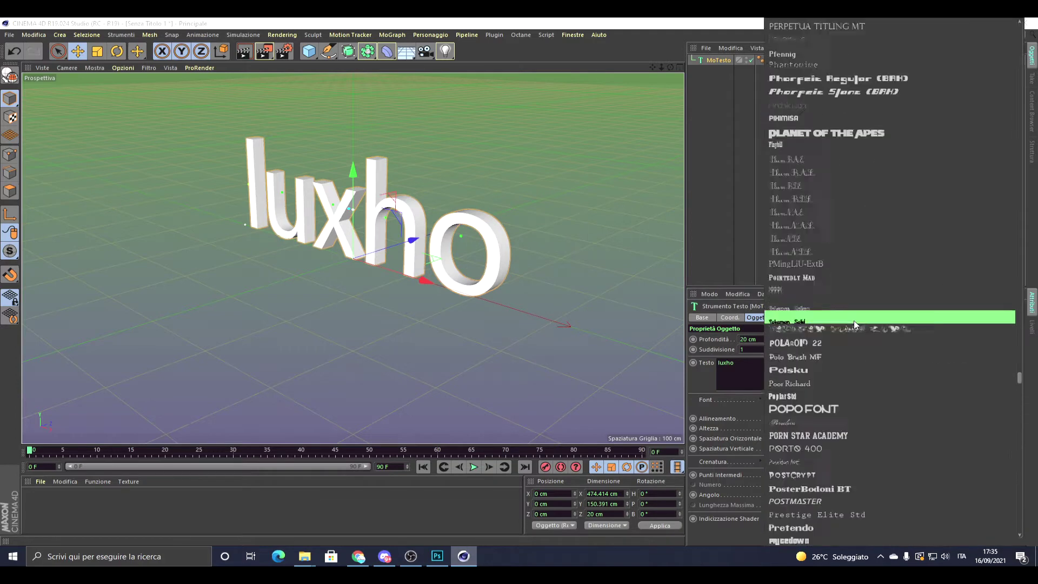
pyautogui.scroll(-5, 845, 146)
pyautogui.click(845, 167)
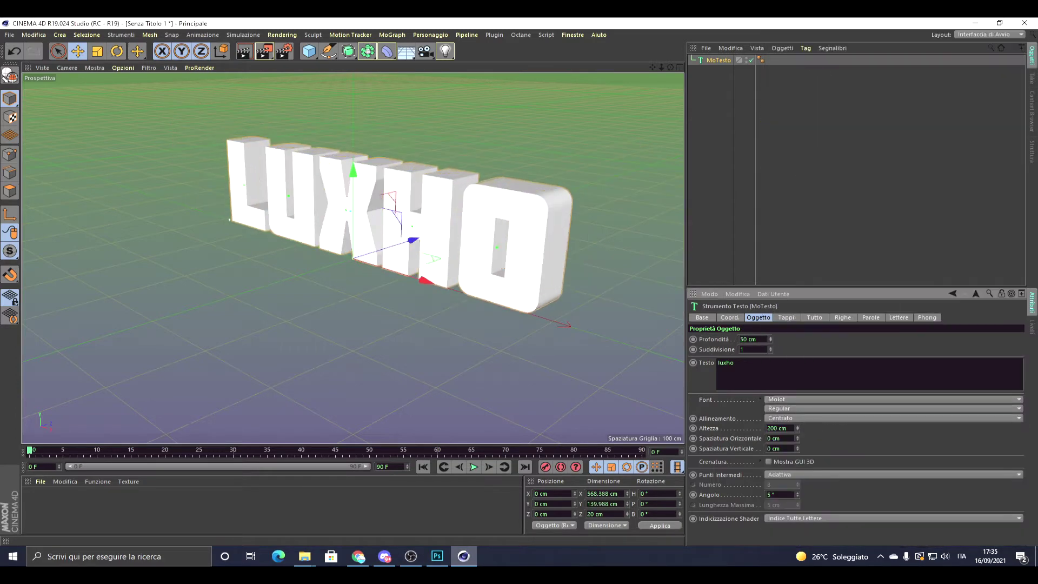
pyautogui.click(787, 317)
# - Check the text in side and front views, then switch on the Lightroom BR lighting rig
pyautogui.press('F3')
pyautogui.moveTo(661, 67)
pyautogui.mouseDown()
pyautogui.moveTo(127, 272)
pyautogui.moveTo(122, 265)
pyautogui.mouseUp()
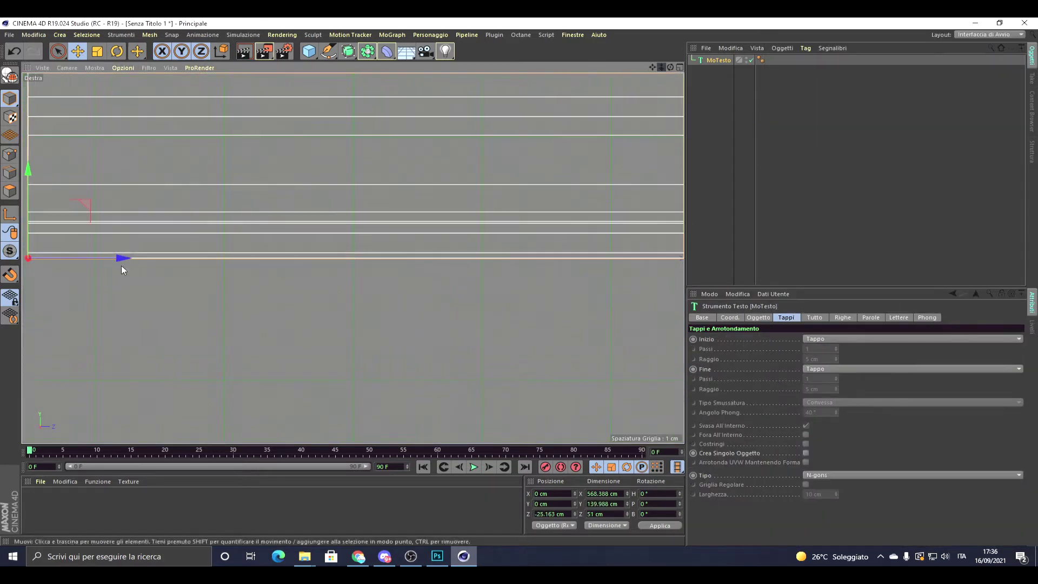
pyautogui.press('F4')
pyautogui.moveTo(661, 67); pyautogui.dragTo(421, 257)
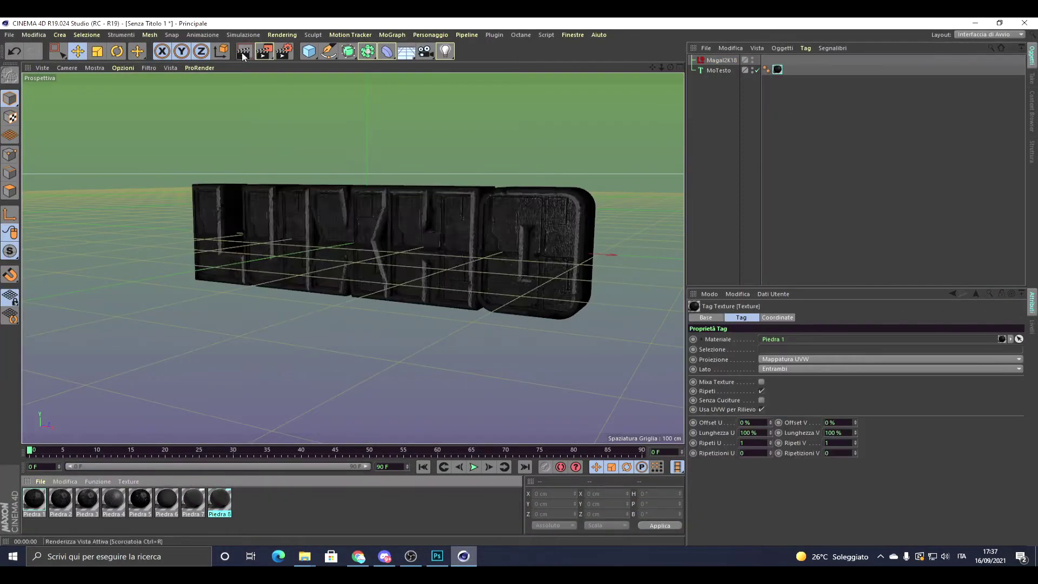
pyautogui.click(722, 60)
pyautogui.click(847, 390)
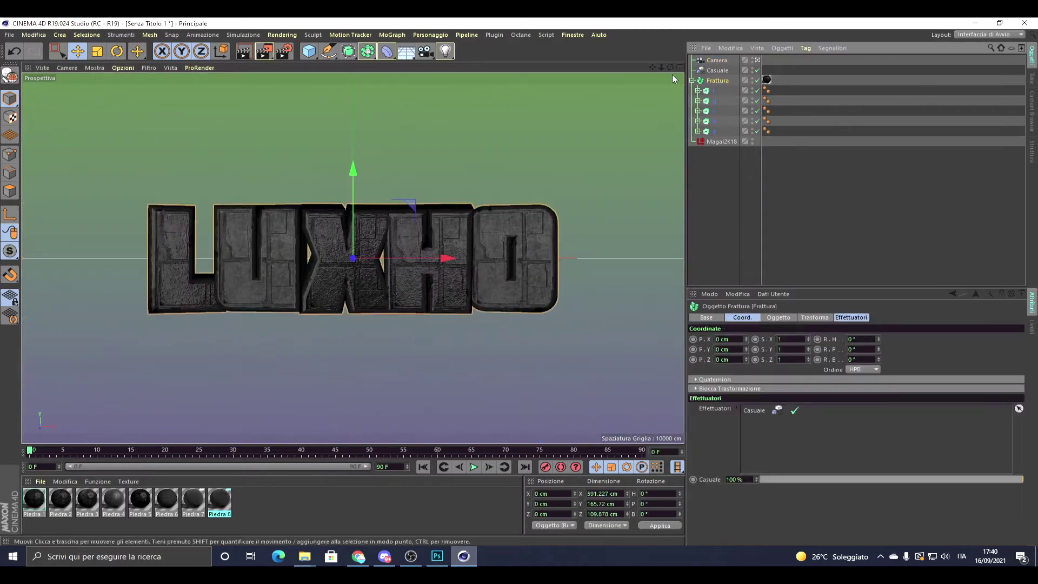
# - Preview-render the Piedra 5 stone letters and bend the row of letters into an arc
pyautogui.click(244, 53)
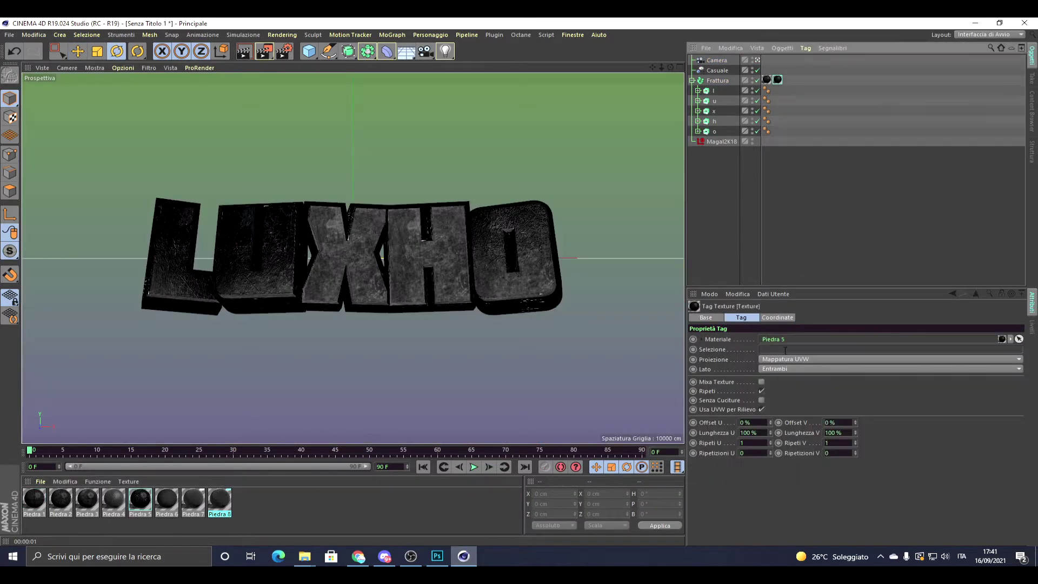
pyautogui.click(245, 54)
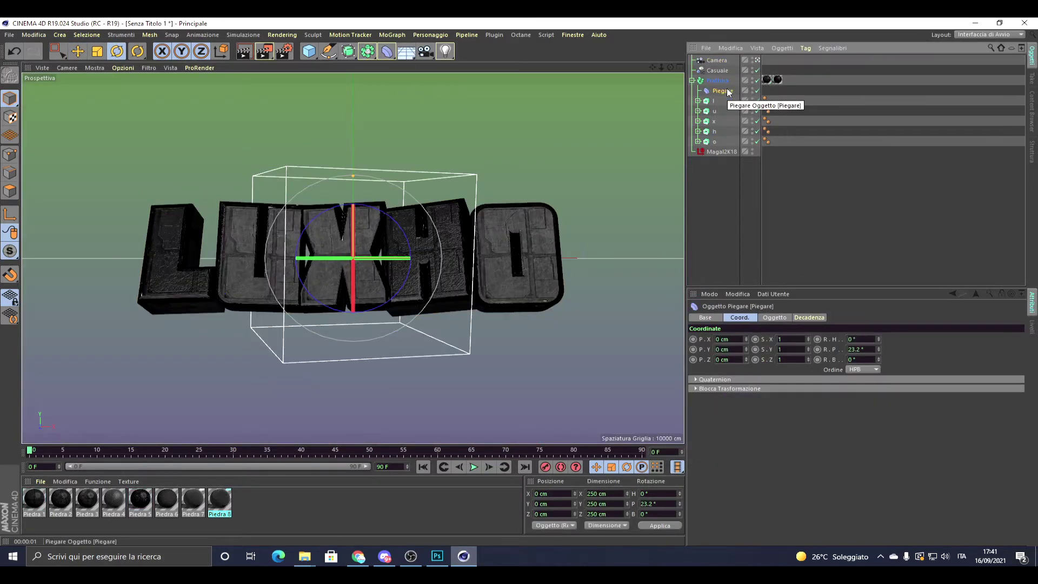
pyautogui.moveTo(810, 369); pyautogui.dragTo(811, 372)
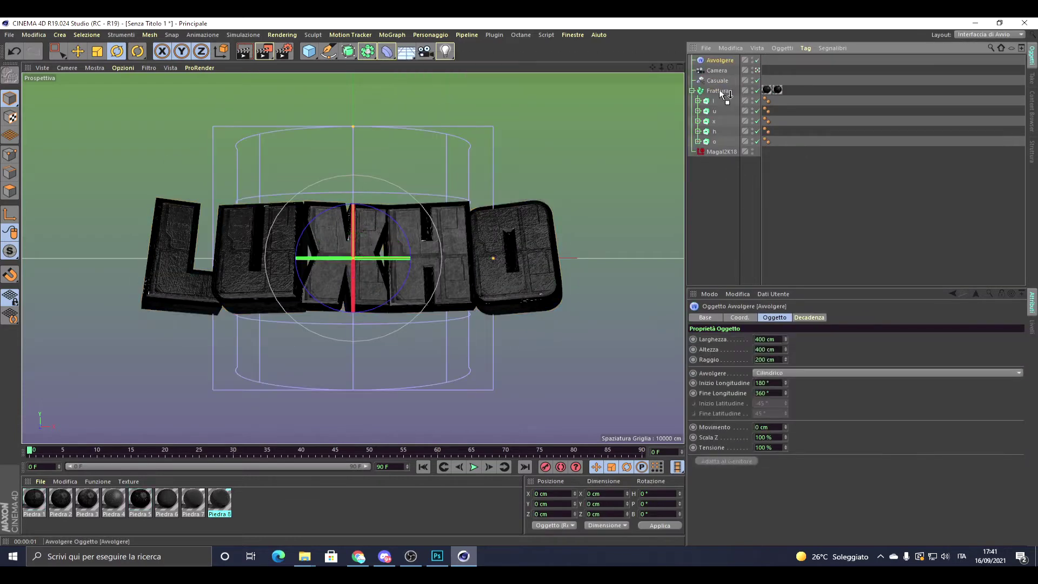
pyautogui.click(737, 232)
pyautogui.click(244, 54)
# - Undo the bend, select the fractured letters group and bring up the render settings
pyautogui.hotkey('ctrl', 'z')
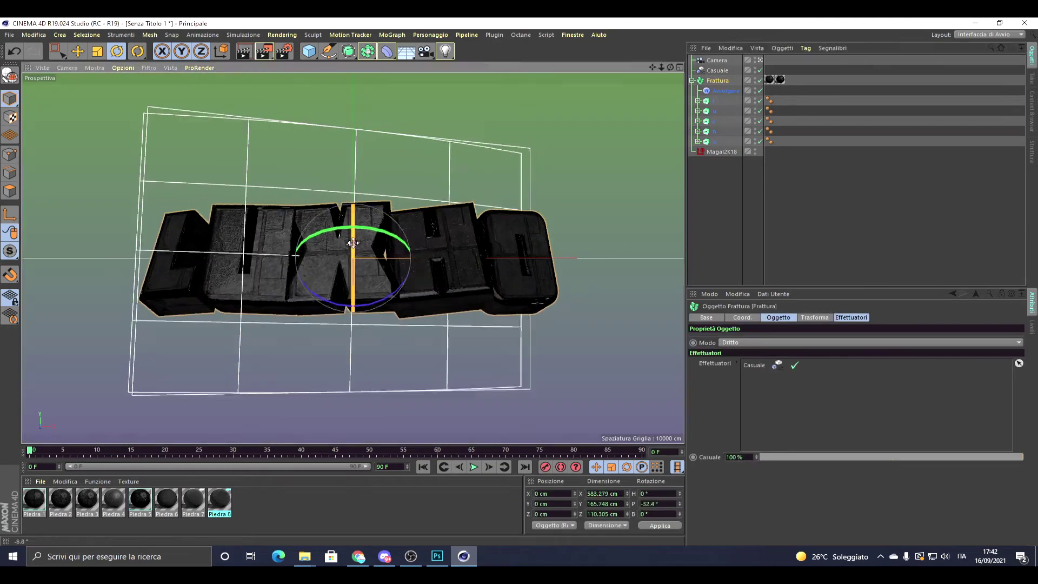
pyautogui.click(244, 54)
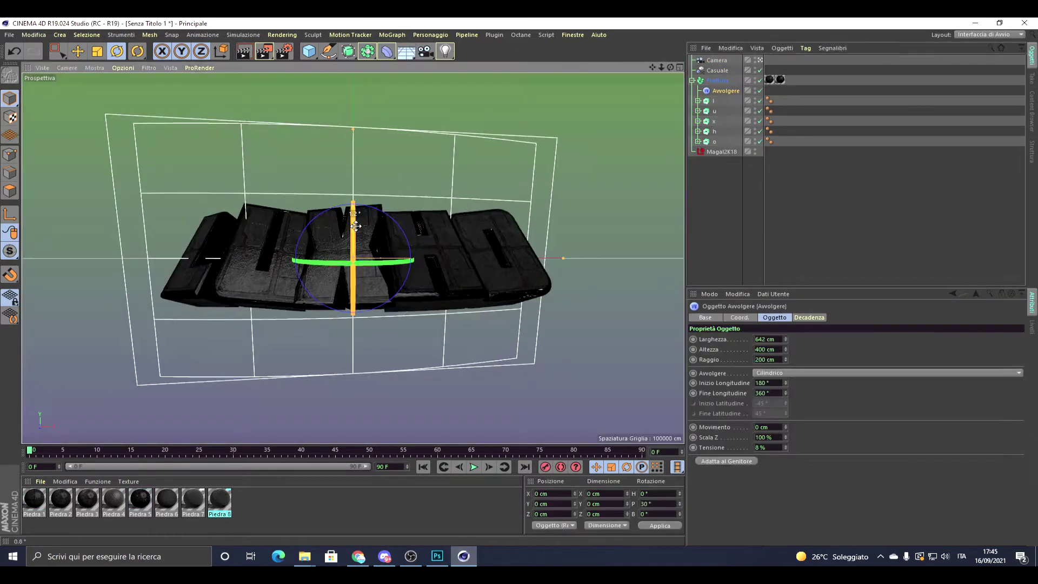
pyautogui.click(300, 506)
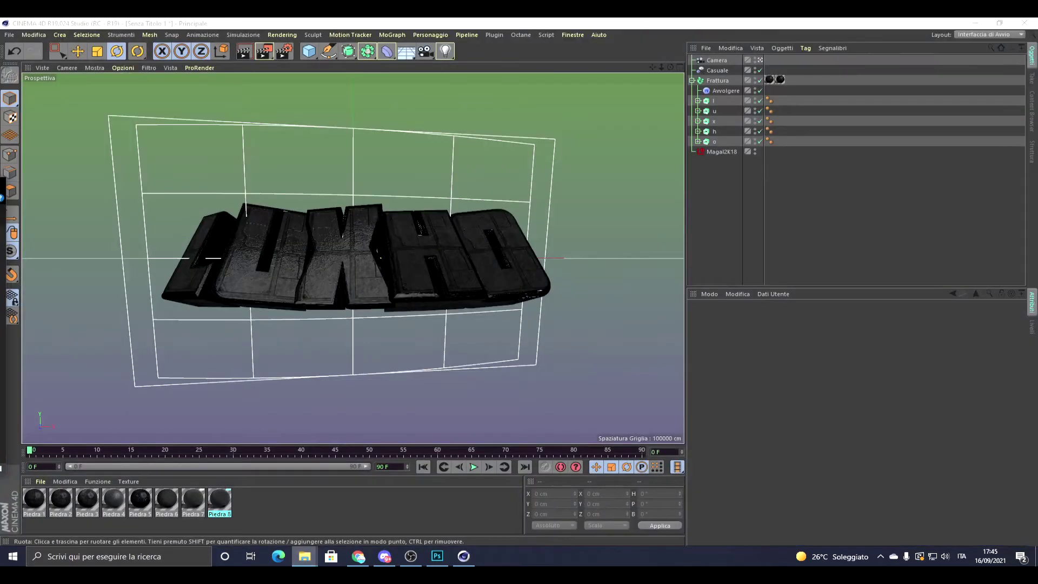
pyautogui.hotkey('ctrl', 'b')
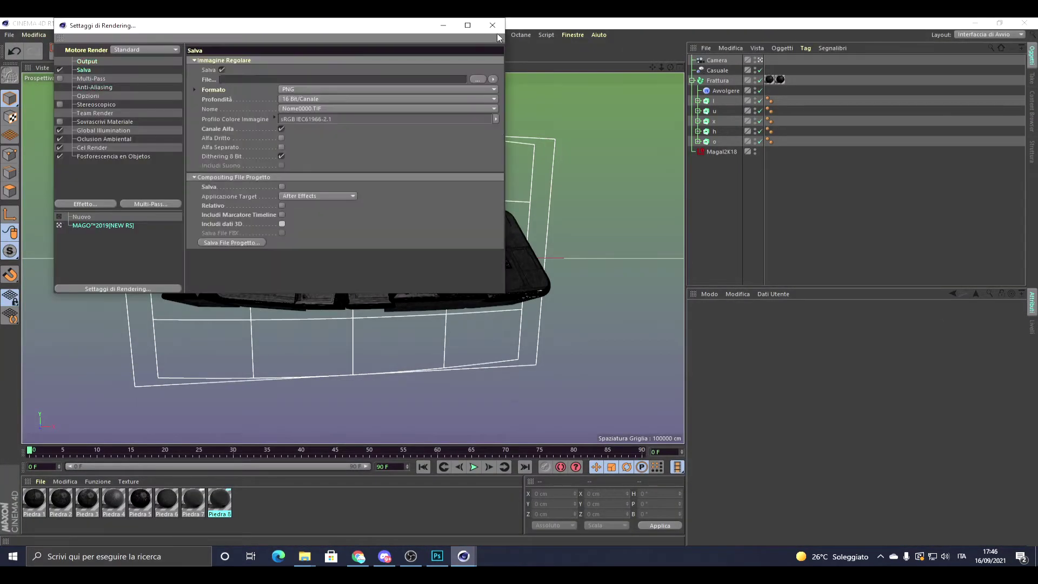
# - Preview the curved text, set the save path to 'text', and render to the Picture Viewer
pyautogui.click(492, 24)
pyautogui.click(244, 56)
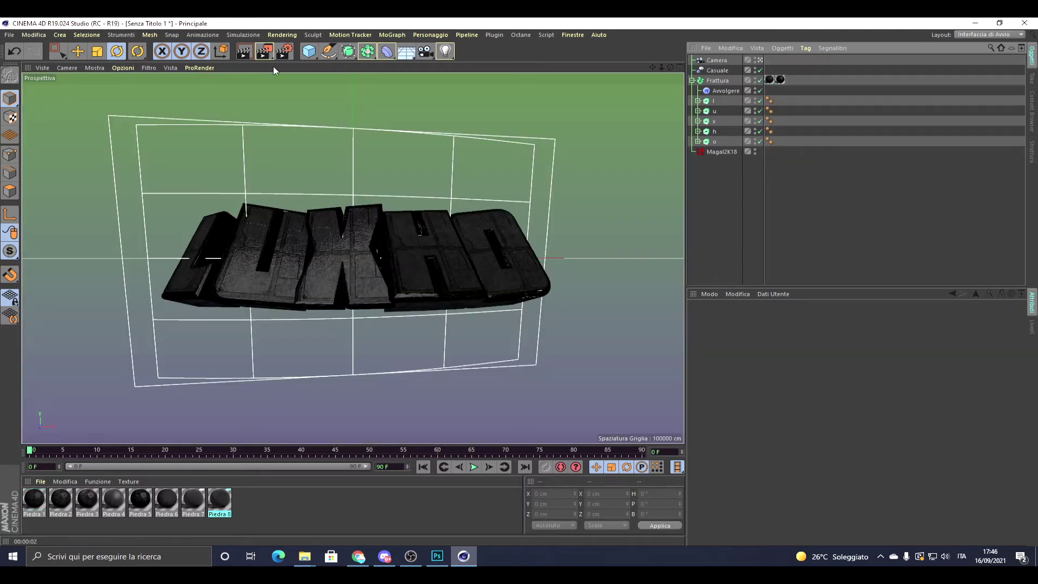
pyautogui.click(284, 51)
pyautogui.click(494, 88)
pyautogui.click(481, 291)
pyautogui.click(264, 51)
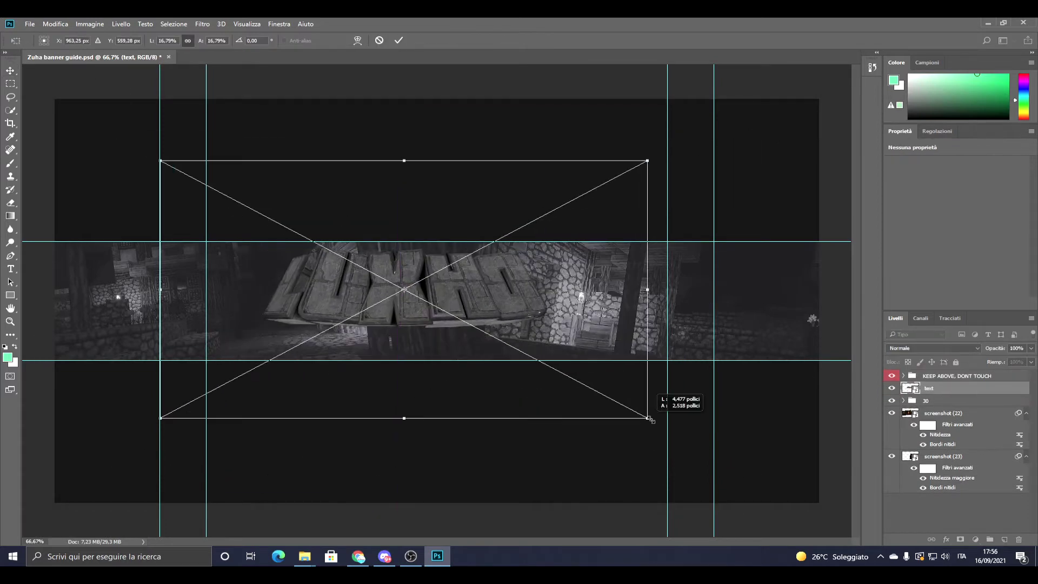
# - Deepen the text's arc and enlarge it, then rotate and scale characters r1 and r2 beside it
pyautogui.moveTo(437, 149); pyautogui.dragTo(439, 135)
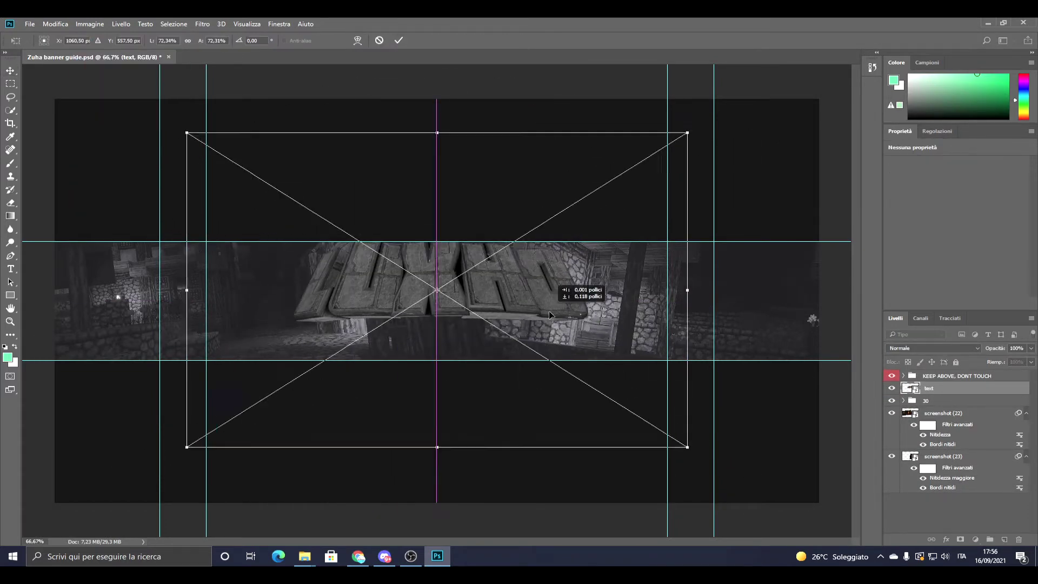
pyautogui.moveTo(580, 294); pyautogui.dragTo(585, 309)
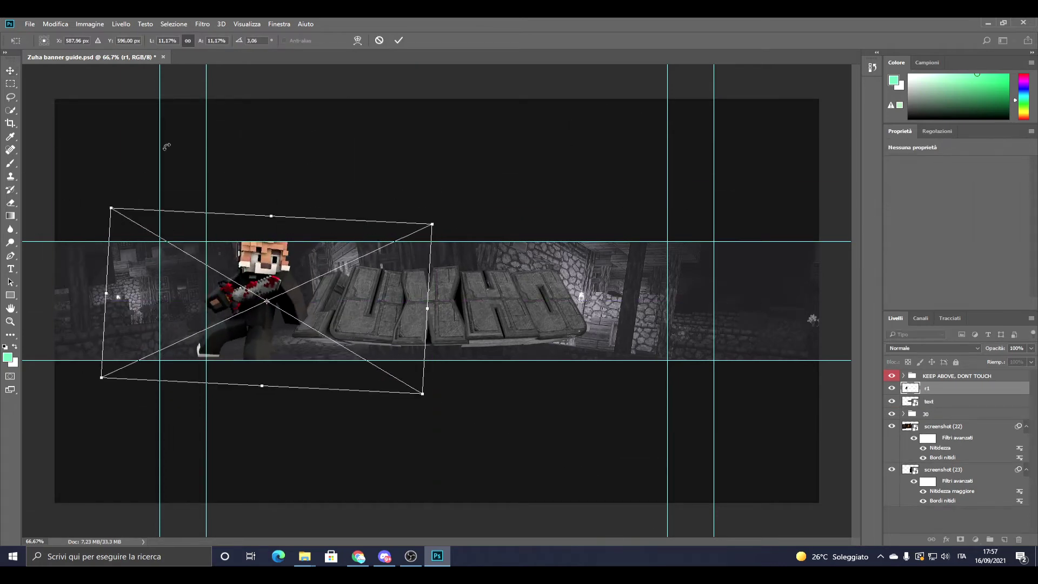
pyautogui.moveTo(318, 321)
pyautogui.mouseDown()
pyautogui.moveTo(362, 320)
pyautogui.moveTo(358, 297)
pyautogui.mouseUp()
pyautogui.click(399, 40)
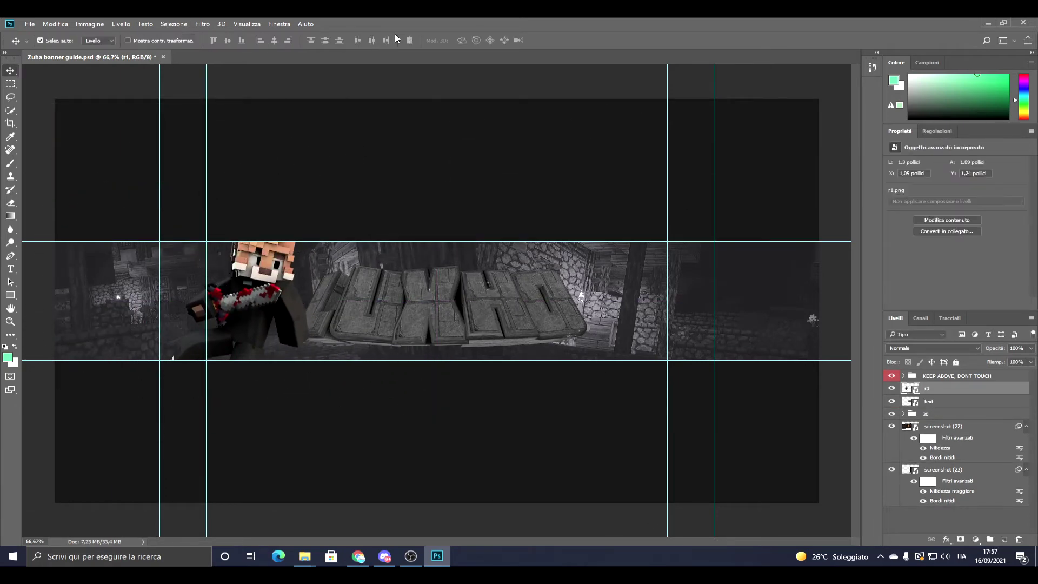
pyautogui.moveTo(832, 514); pyautogui.dragTo(799, 159)
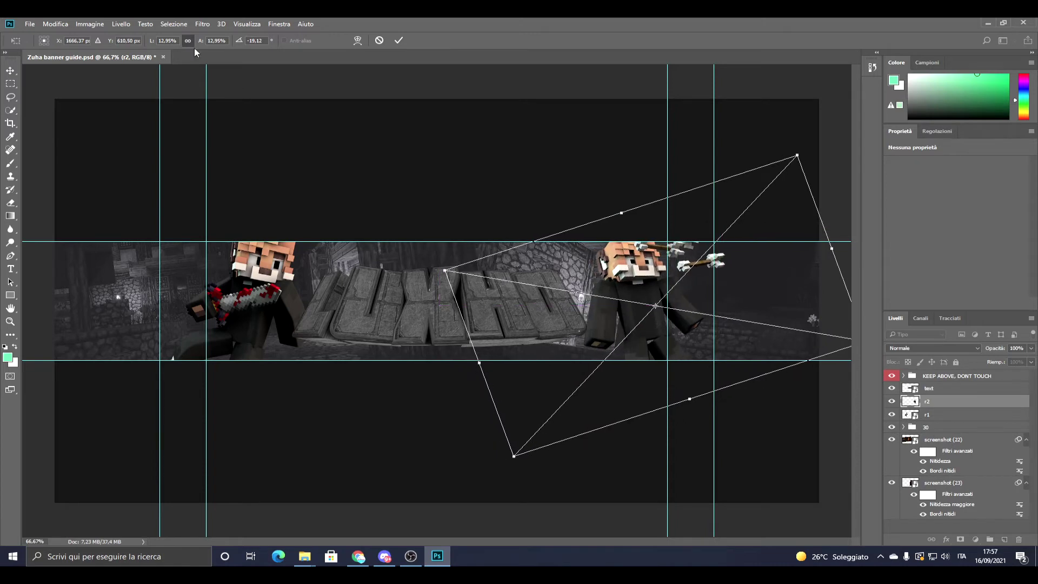
pyautogui.moveTo(525, 312); pyautogui.dragTo(527, 317)
pyautogui.click(399, 40)
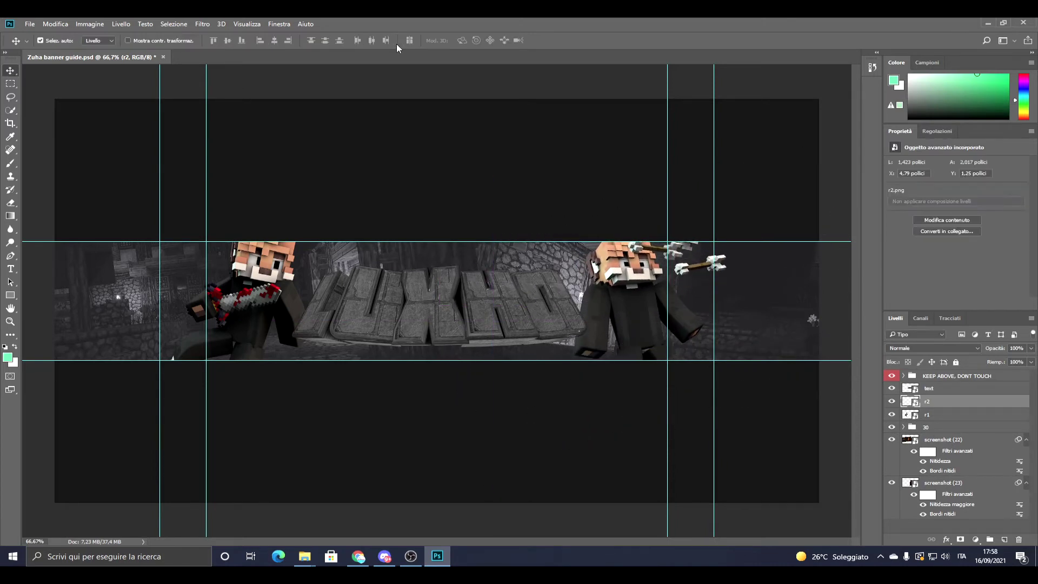
# - Warp the left character's outer edges outward, then apply a warp to the right character
pyautogui.click(928, 415)
pyautogui.hotkey('ctrl', 't')
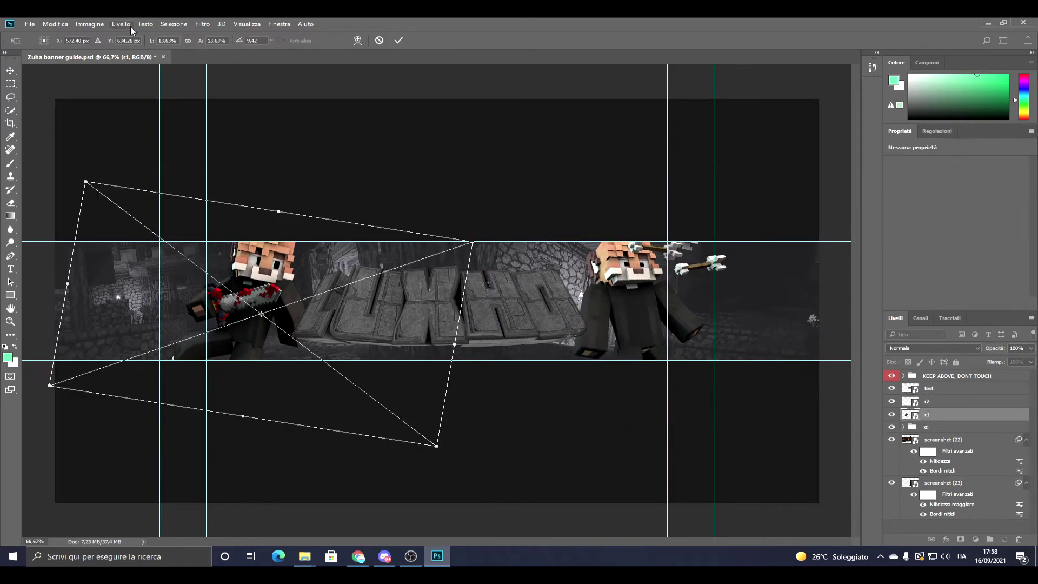
pyautogui.moveTo(243, 202); pyautogui.dragTo(237, 207)
pyautogui.moveTo(140, 330); pyautogui.dragTo(129, 335)
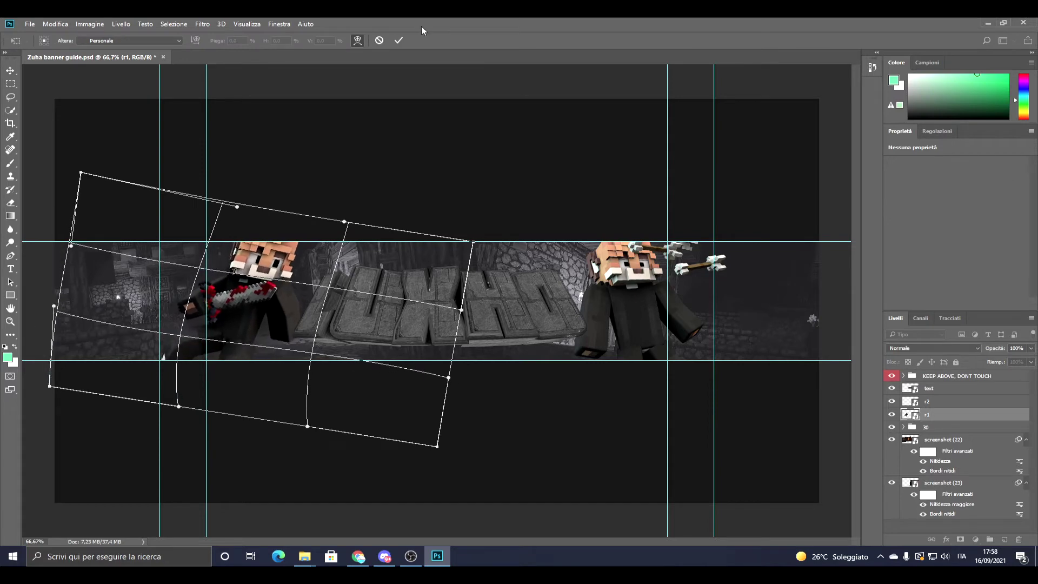
pyautogui.click(398, 40)
pyautogui.click(357, 40)
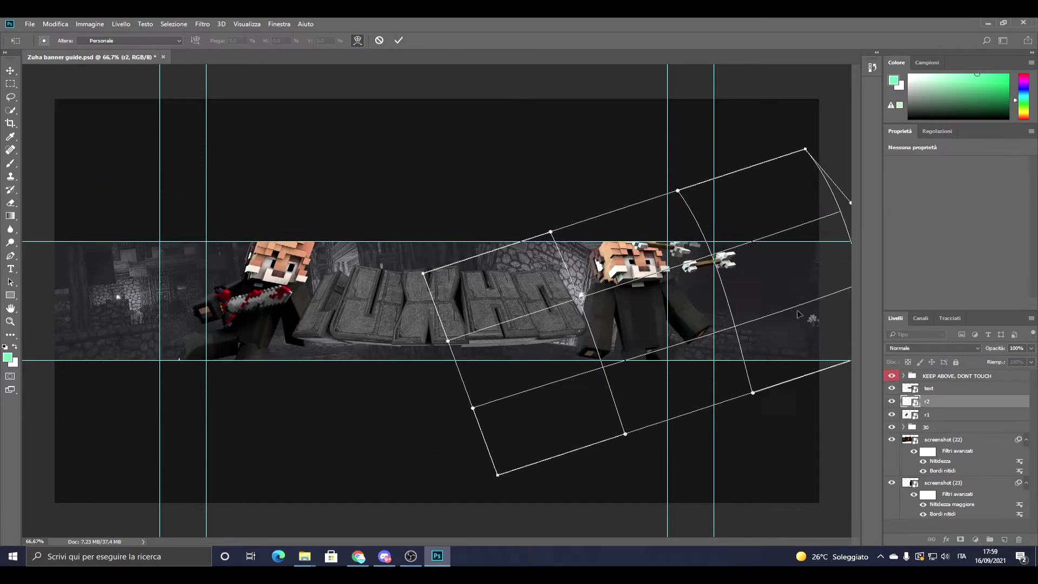
pyautogui.press('Return')
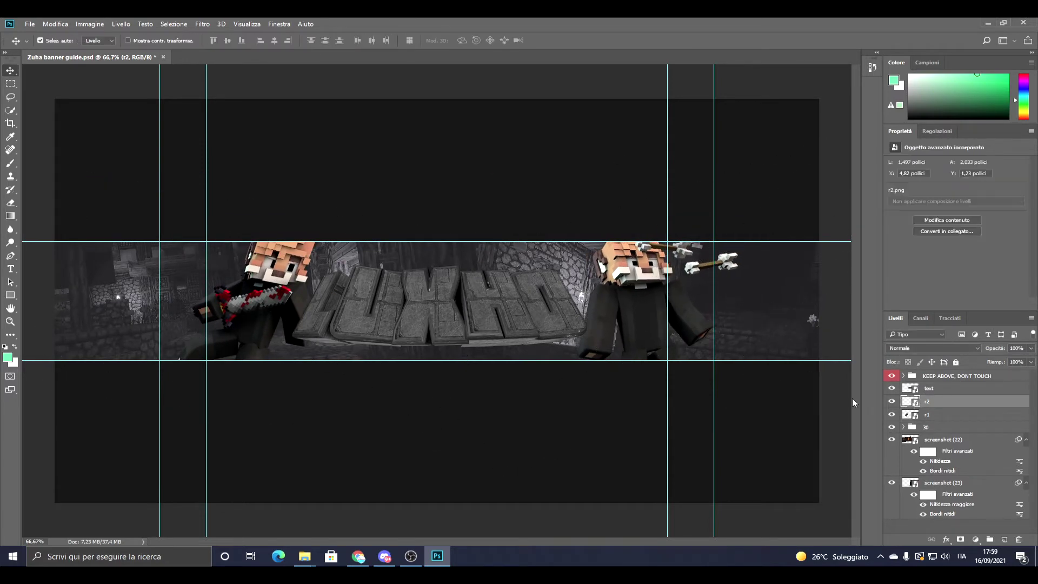
# - Slightly rotate the LUXHO text, tilt the right character, and add new layer Livello 1
pyautogui.hotkey('alt', ']')
pyautogui.hotkey('ctrl', 't')
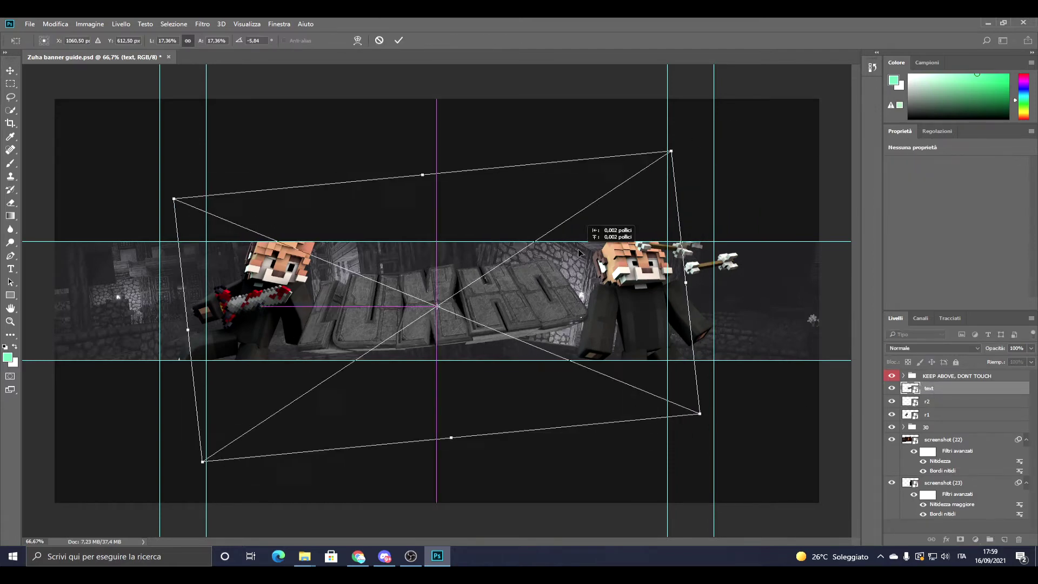
pyautogui.click(398, 42)
pyautogui.hotkey('alt', '[')
pyautogui.hotkey('ctrl', 't')
pyautogui.moveTo(542, 153); pyautogui.dragTo(531, 160)
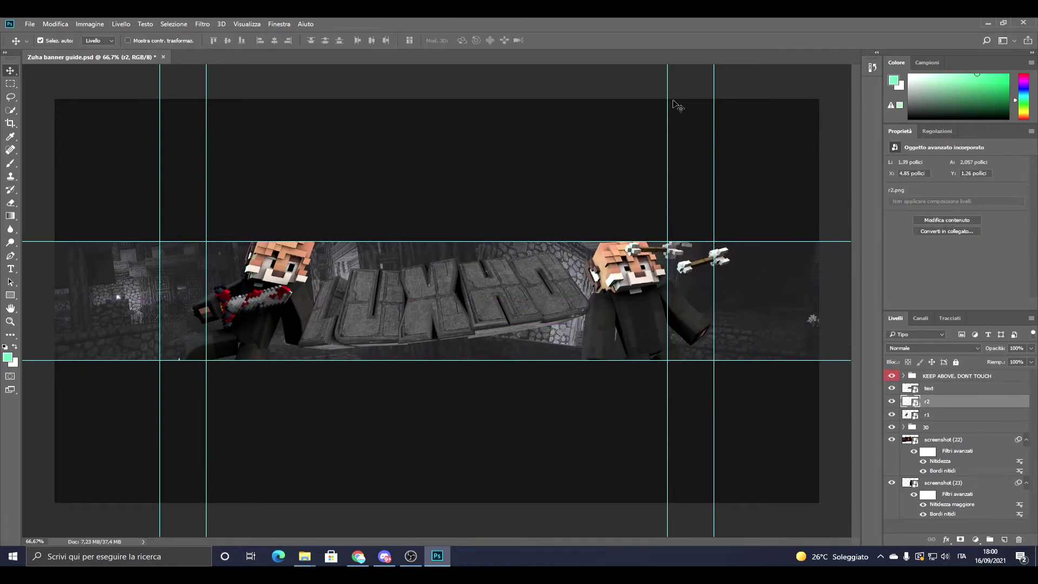
pyautogui.press('z')
pyautogui.click(195, 293)
pyautogui.click(195, 292)
pyautogui.hotkey('ctrl', 'shift', 'alt', 'n')
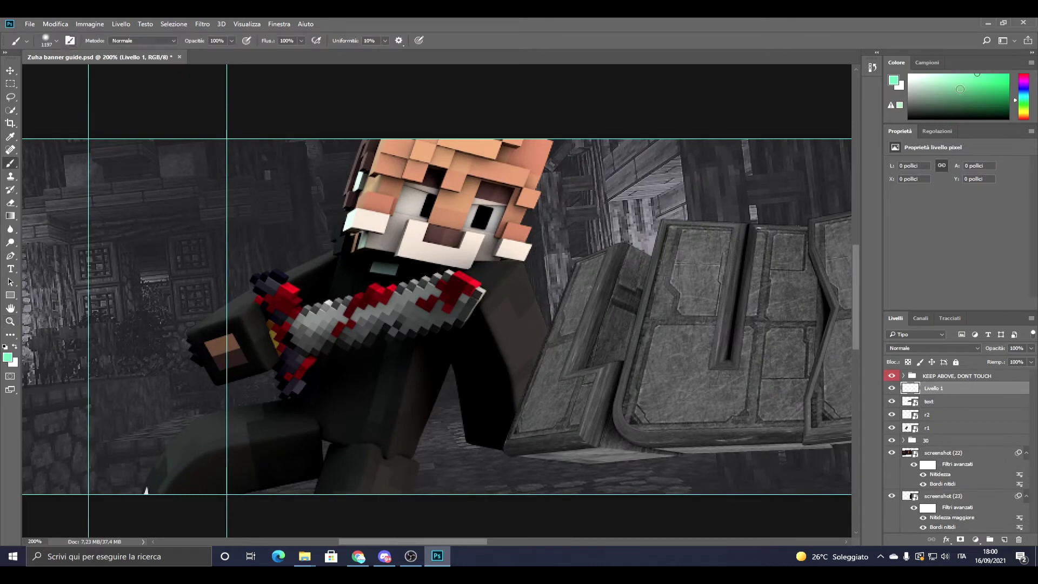
# - Paint soft white and orange glows on the arrows, with the orange layer at 13% opacity
pyautogui.click(327, 319)
pyautogui.moveTo(1035, 352); pyautogui.dragTo(1016, 357)
pyautogui.moveTo(405, 539); pyautogui.dragTo(598, 539)
pyautogui.click(698, 195)
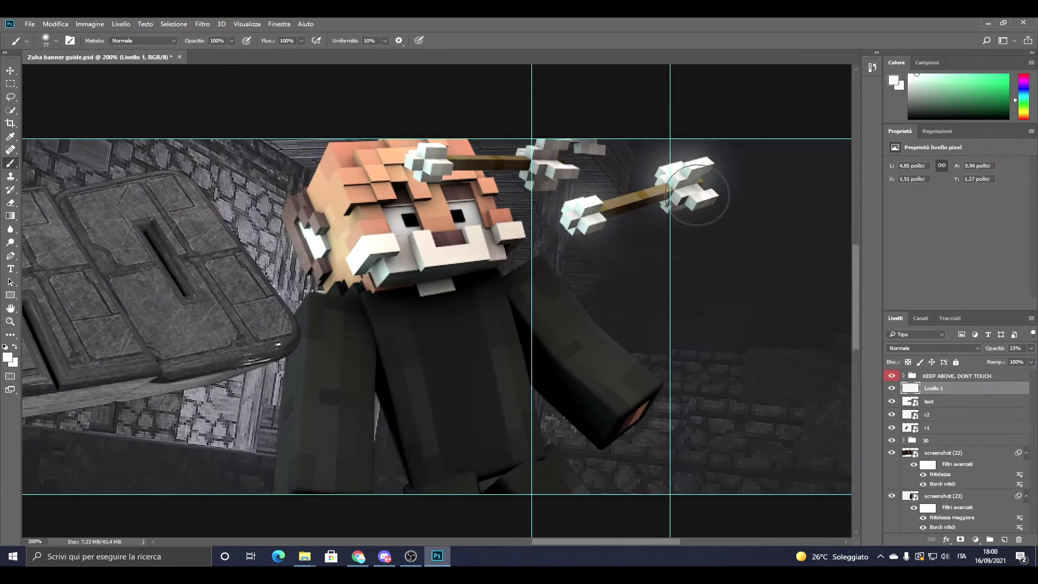
pyautogui.keyDown('ctrl'); pyautogui.hscroll(-5, 442, 295); pyautogui.keyUp('ctrl')
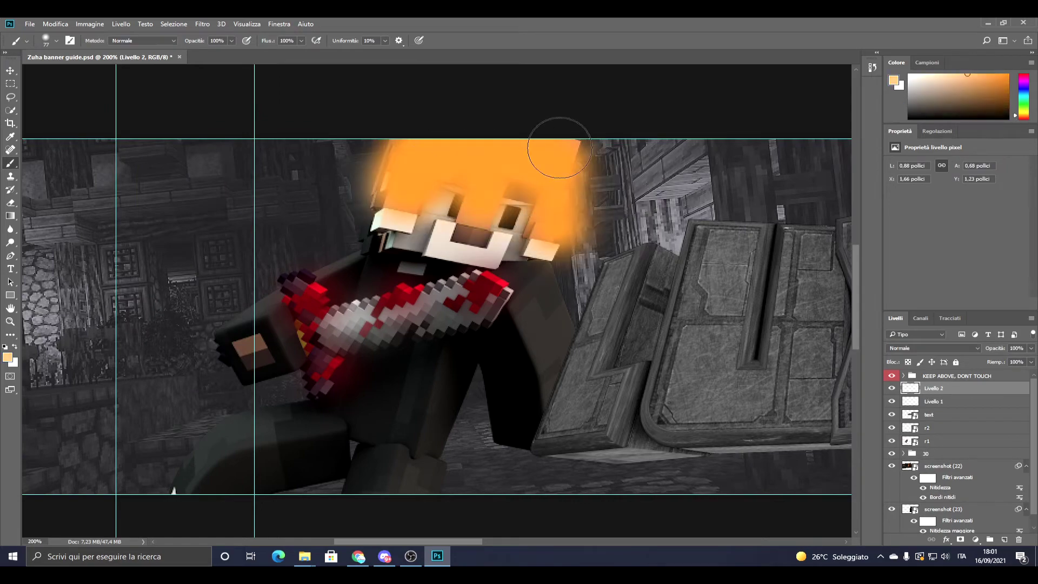
pyautogui.moveTo(1031, 349); pyautogui.dragTo(990, 352)
pyautogui.keyDown('alt'); pyautogui.scroll(1, 478, 214); pyautogui.keyUp('alt')
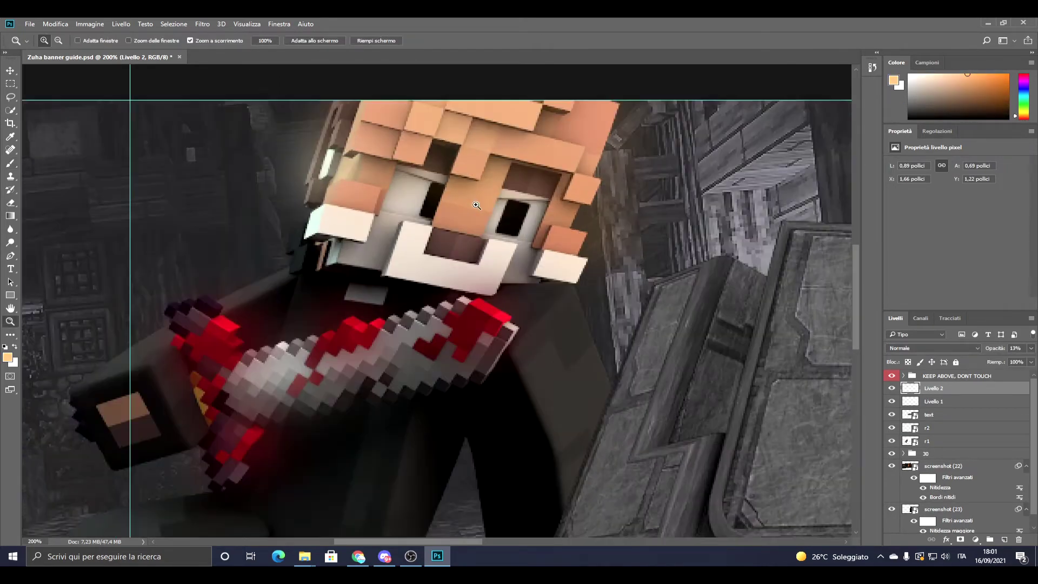
pyautogui.keyDown('alt'); pyautogui.scroll(1, 477, 213); pyautogui.keyUp('alt')
pyautogui.keyDown('alt'); pyautogui.scroll(1, 477, 214); pyautogui.keyUp('alt')
# - Undo a stray white stroke in the eye and save the banner
pyautogui.click(56, 41)
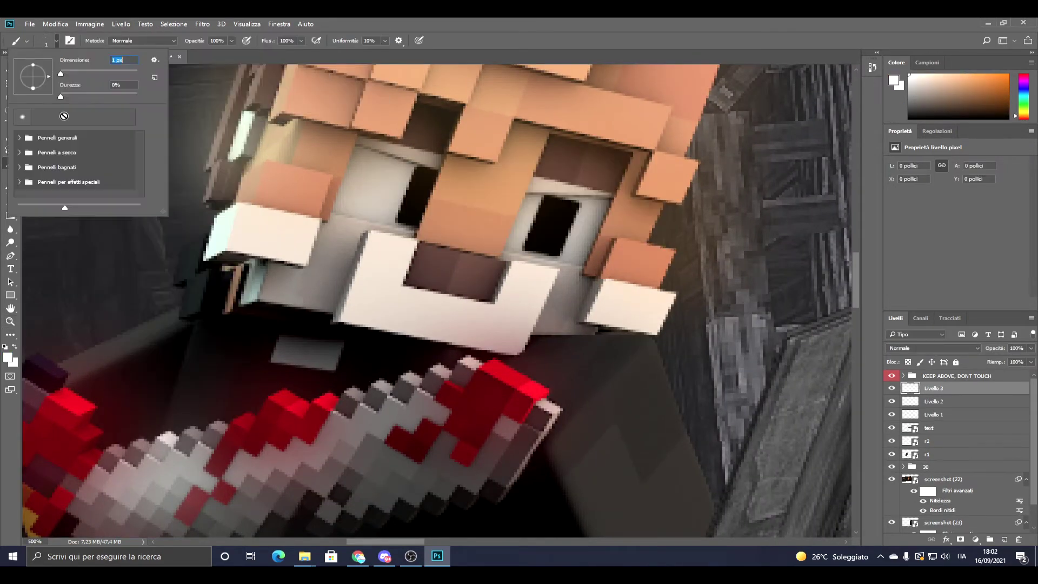
pyautogui.hotkey('ctrl', 'z')
pyautogui.hotkey('ctrl', 's')
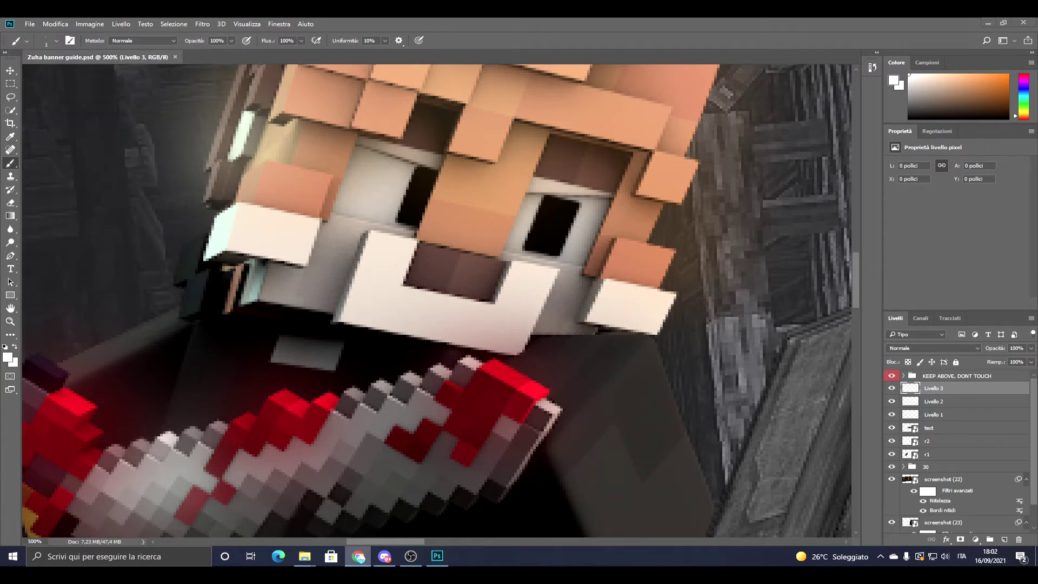
pyautogui.scroll(1, 417, 360)
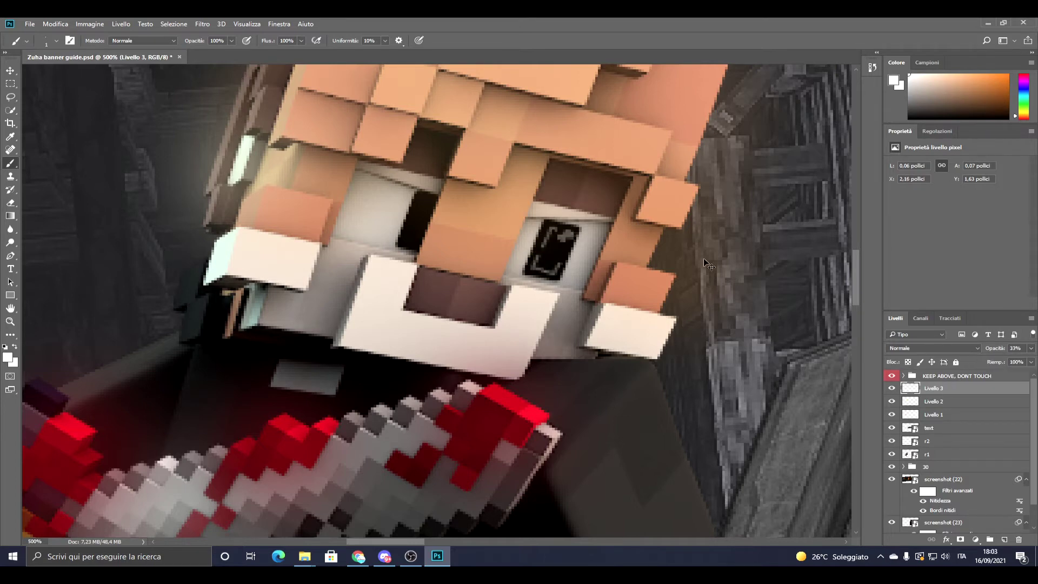
# - On a new layer, draw black outlines above the left eye with a 9 px brush
pyautogui.click(484, 41)
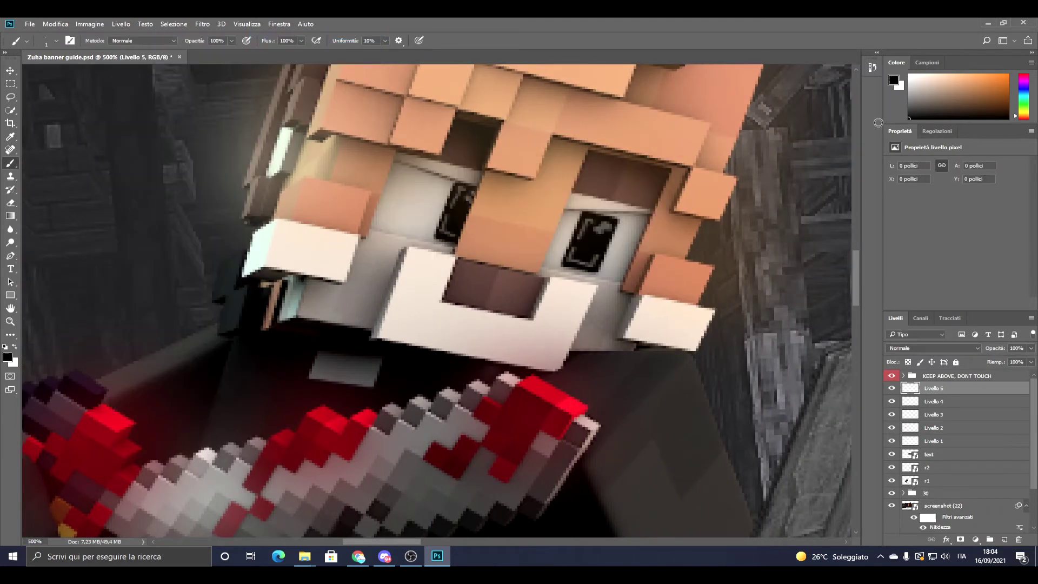
pyautogui.click(51, 40)
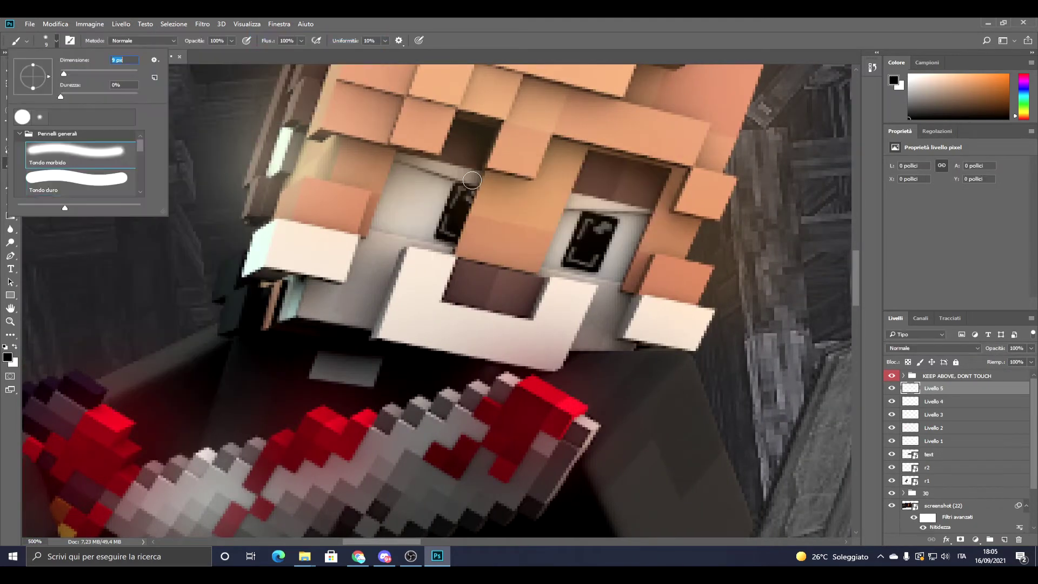
pyautogui.moveTo(397, 153); pyautogui.dragTo(483, 174)
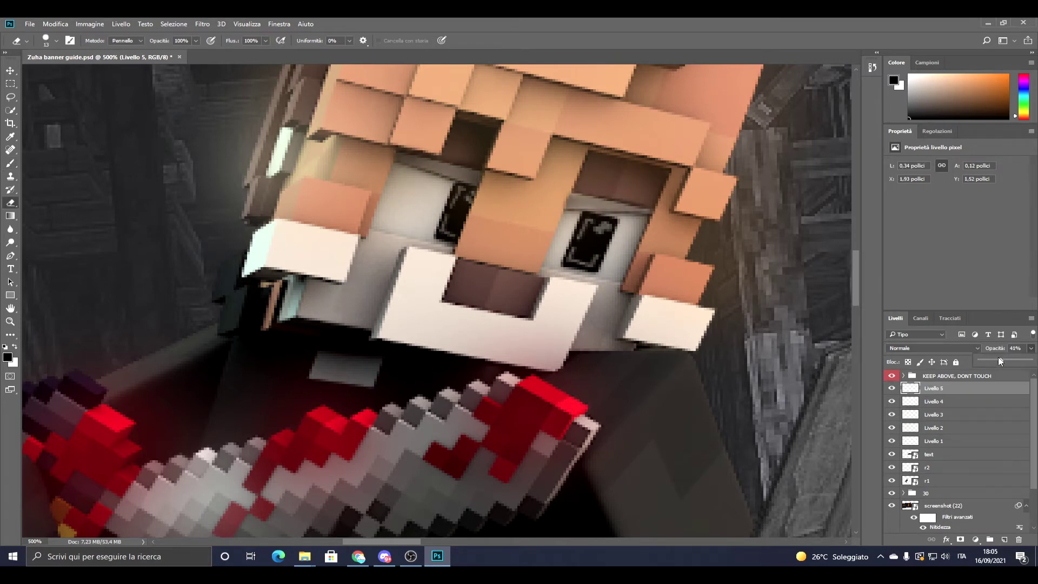
pyautogui.press('b')
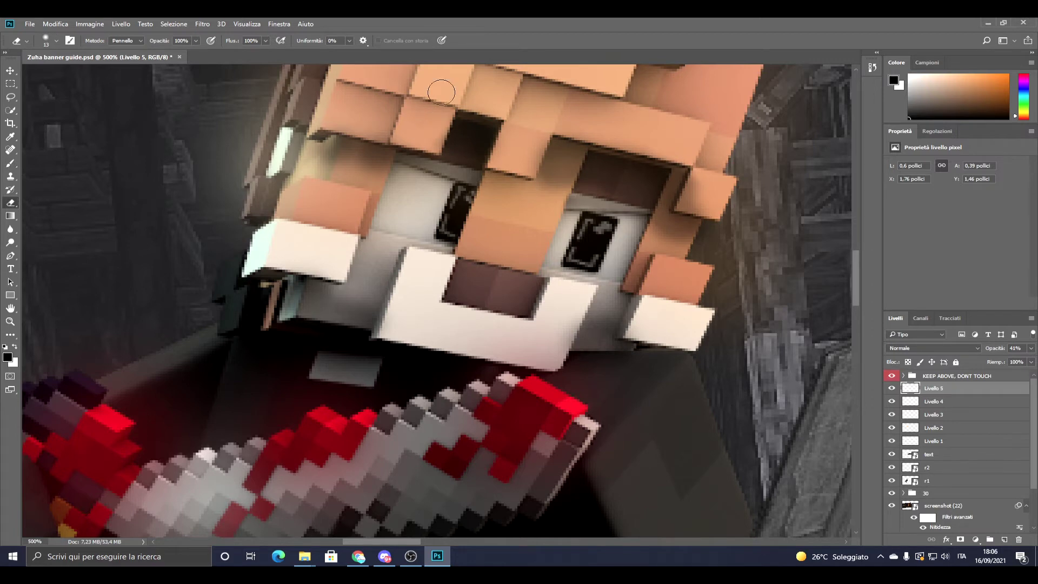
pyautogui.press('b')
pyautogui.scroll(2, 663, 125)
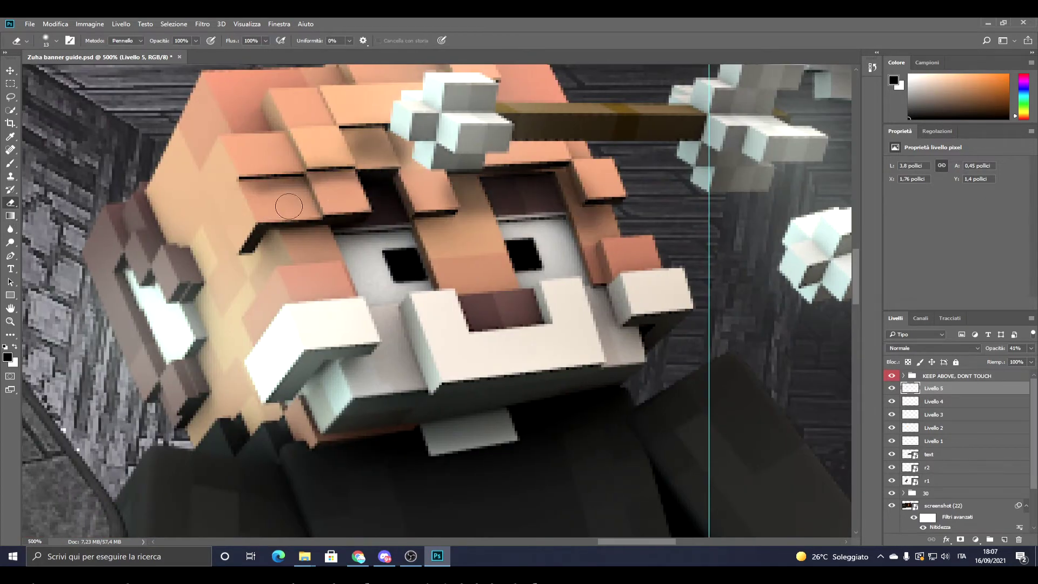
# - Paint dark face shading on a new layer at 30% opacity, erasing smudges over the muzzle
pyautogui.moveTo(289, 206); pyautogui.dragTo(429, 144)
pyautogui.press('b')
pyautogui.hotkey('ctrl', 'shift', 'alt', 'n')
pyautogui.moveTo(249, 192); pyautogui.dragTo(314, 190)
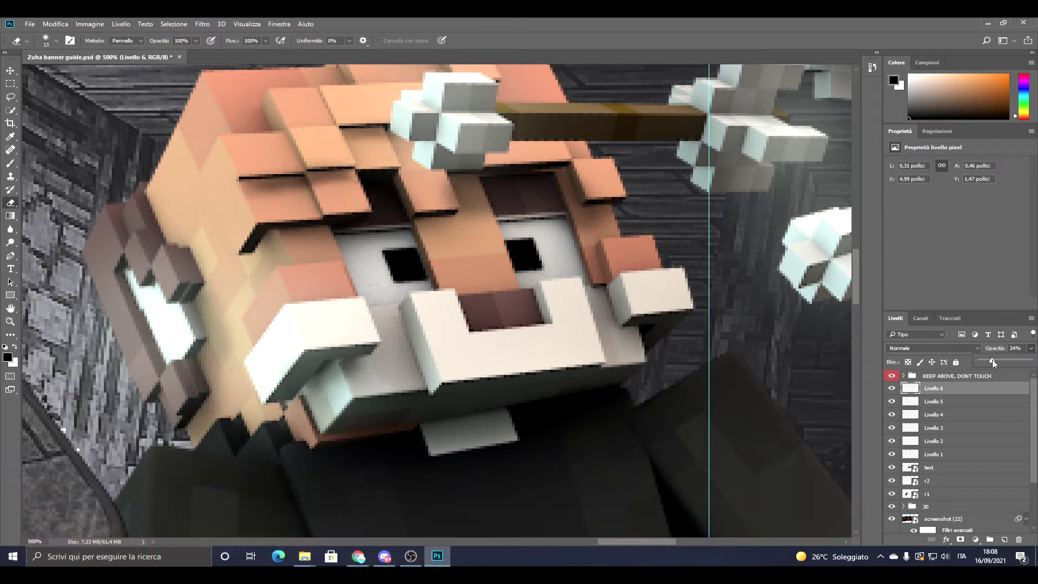
pyautogui.moveTo(352, 372); pyautogui.dragTo(280, 385)
pyautogui.moveTo(1000, 361); pyautogui.dragTo(993, 361)
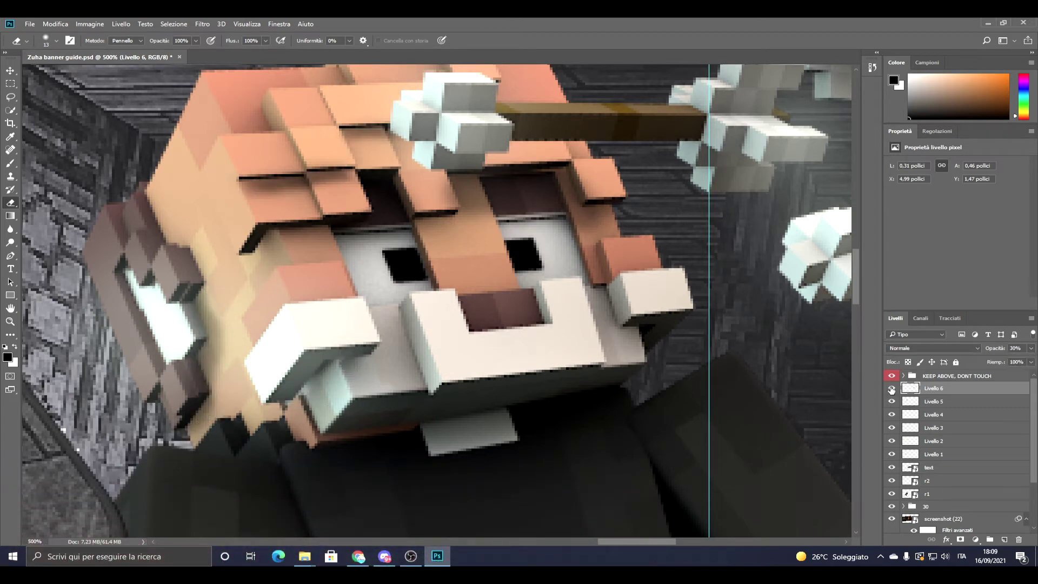
pyautogui.moveTo(352, 357); pyautogui.dragTo(308, 386)
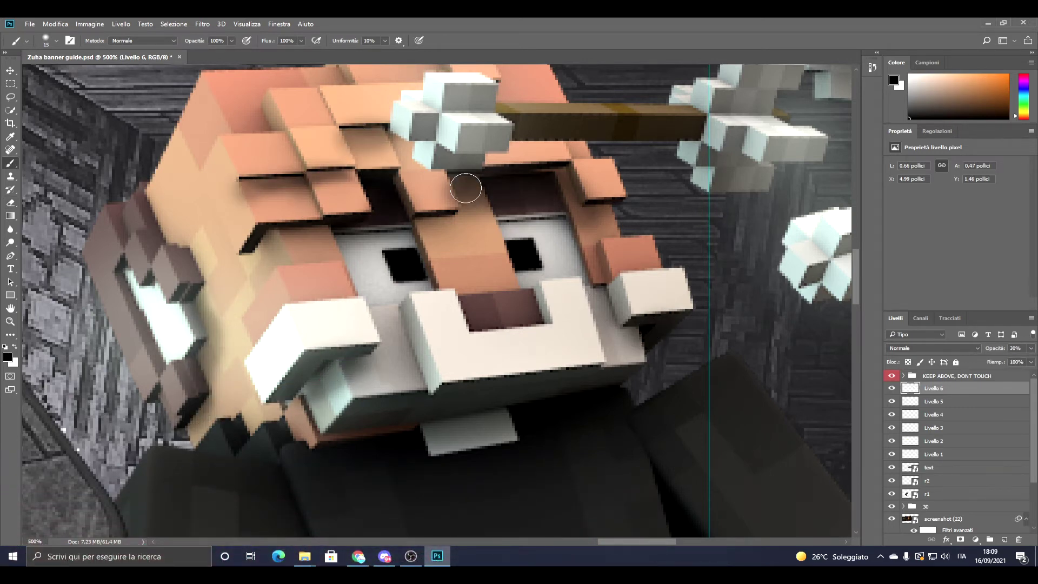
pyautogui.scroll(1, 466, 188)
# - On a new layer, dot 2 px white highlights into both eyes at 43% opacity, then zoom out
pyautogui.hotkey('ctrl', 'shift', 'n')
pyautogui.press('Return')
pyautogui.press('x')
pyautogui.click(56, 41)
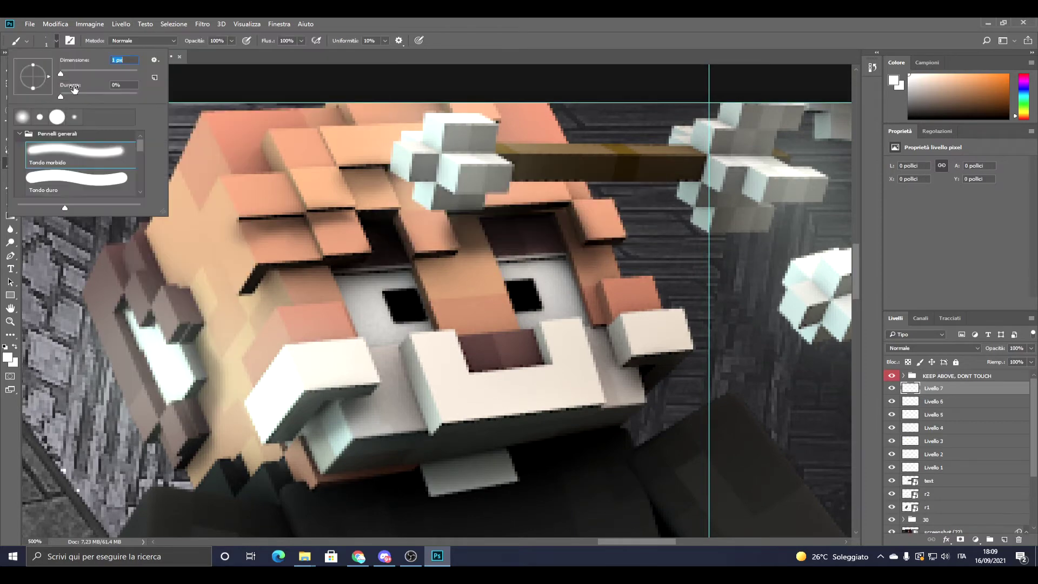
pyautogui.write('2')
pyautogui.click(408, 304)
pyautogui.click(523, 295)
pyautogui.moveTo(1000, 362); pyautogui.dragTo(1002, 361)
pyautogui.scroll(-2, 675, 385)
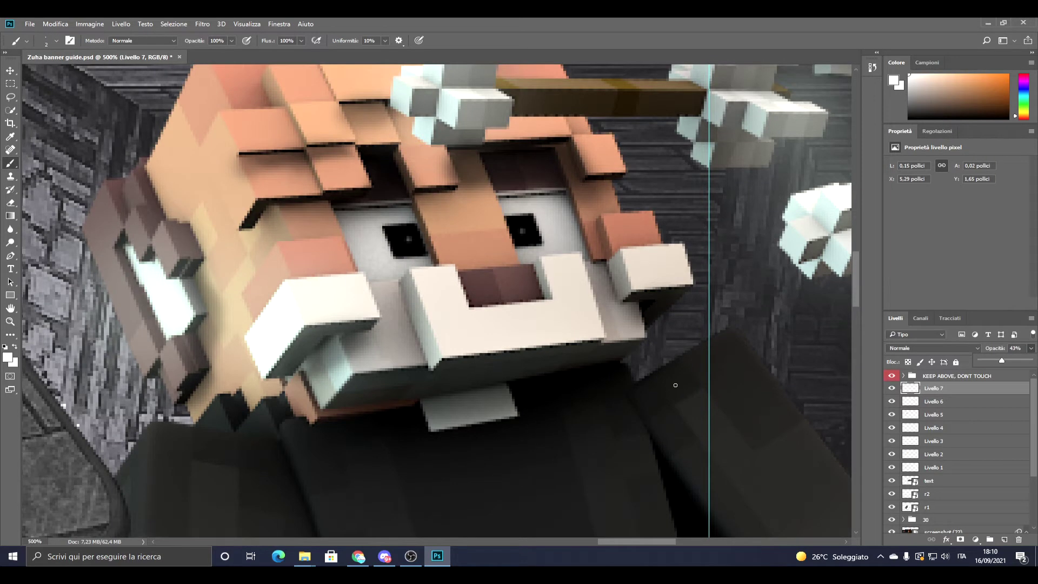
pyautogui.press('z')
pyautogui.keyDown('alt'); pyautogui.scroll(-5, 676, 385); pyautogui.keyUp('alt')
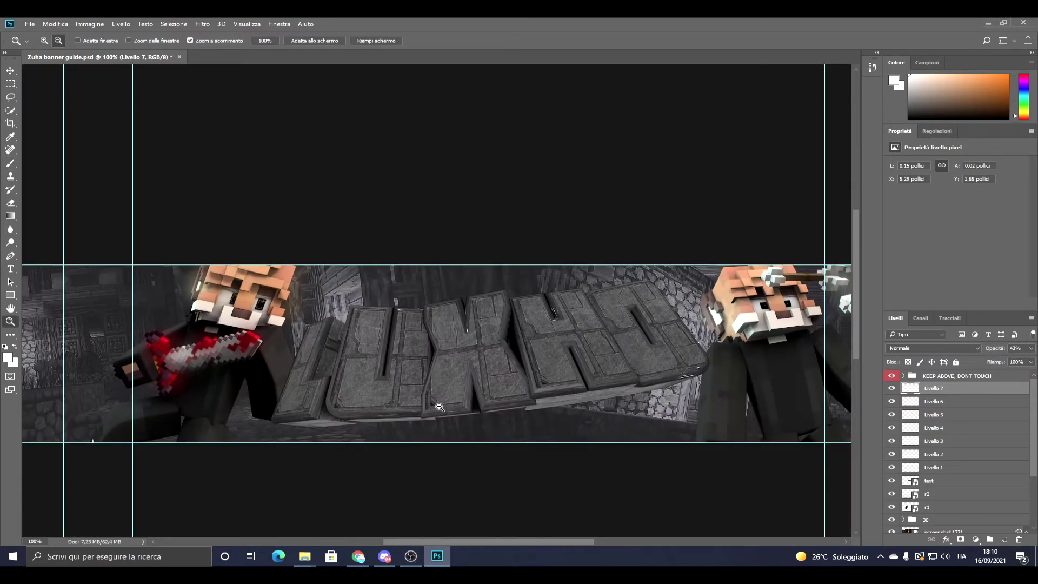
# - Apply Nitidezza maggiore to both the left and right character layers
pyautogui.click(931, 472)
pyautogui.click(202, 23)
pyautogui.click(400, 203)
pyautogui.click(927, 459)
pyautogui.click(203, 24)
pyautogui.click(403, 204)
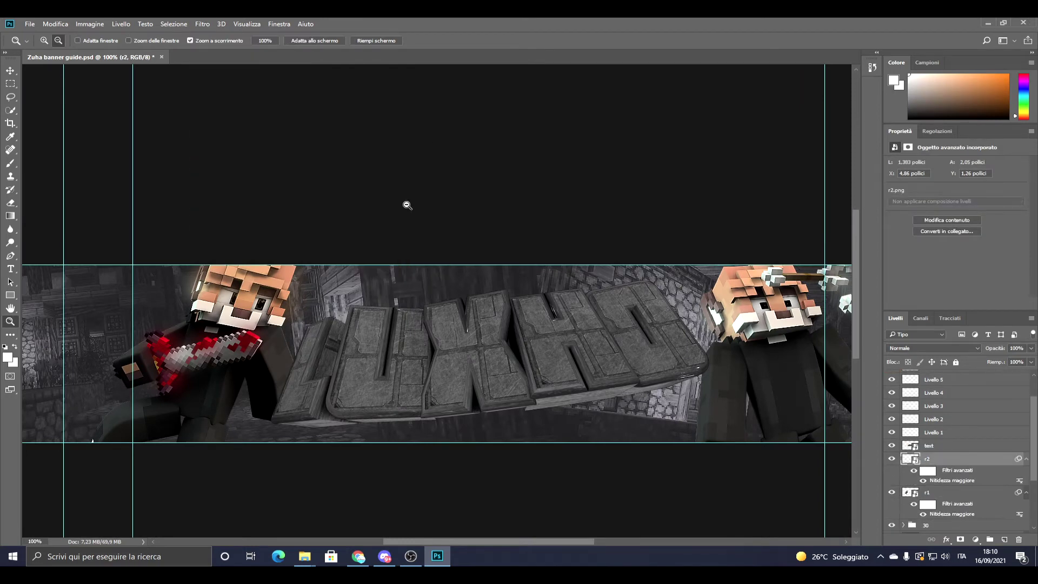
# - Give the LUXHO text Smart Sharpen at 17%, 19.1 px radius, 32% noise reduction, then zoom out
pyautogui.click(929, 446)
pyautogui.click(202, 23)
pyautogui.click(395, 203)
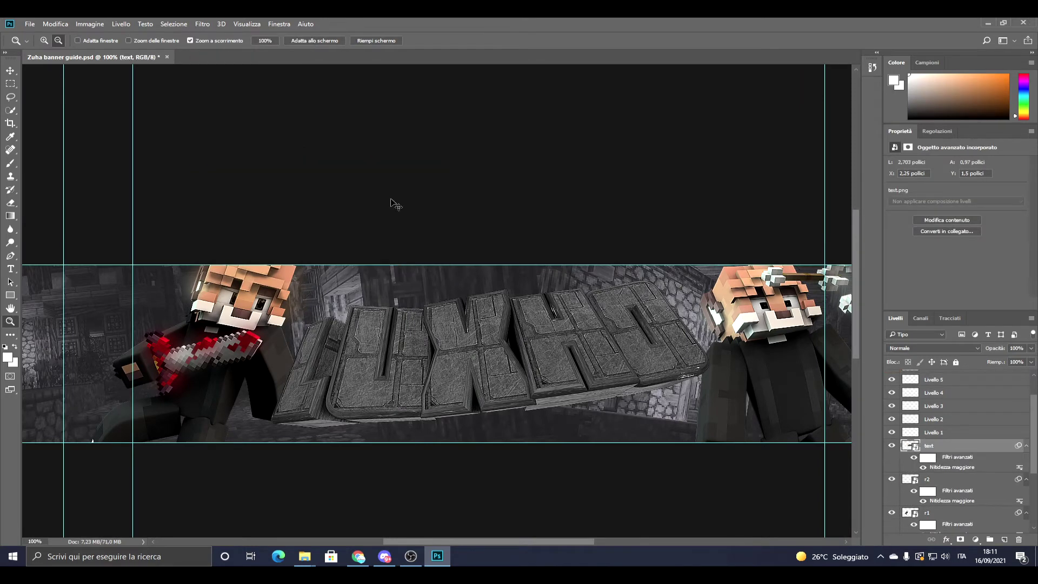
pyautogui.click(202, 24)
pyautogui.click(393, 193)
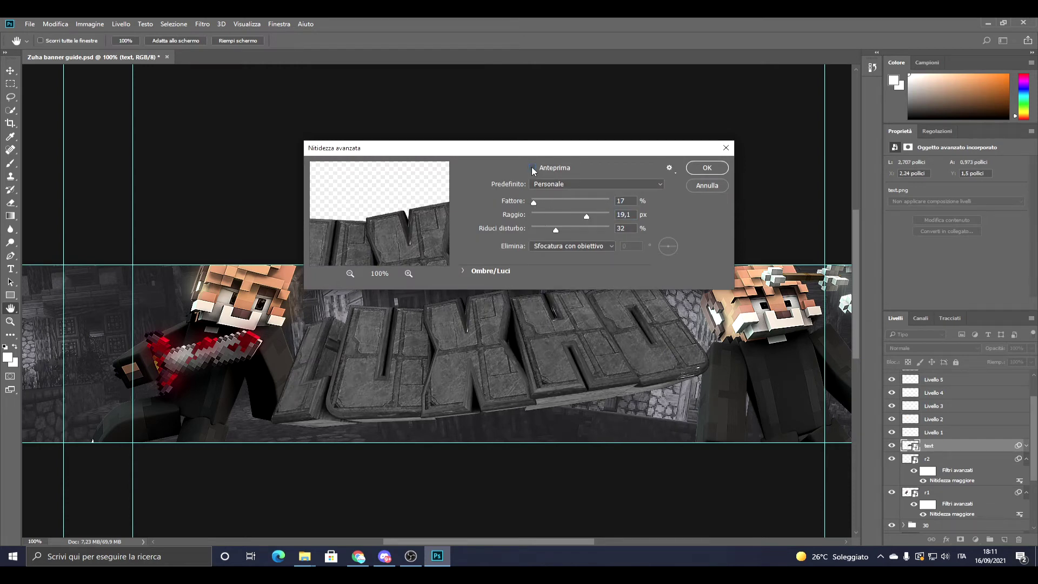
pyautogui.click(707, 168)
pyautogui.press('z')
pyautogui.keyDown('alt'); pyautogui.click(351, 253); pyautogui.keyUp('alt')
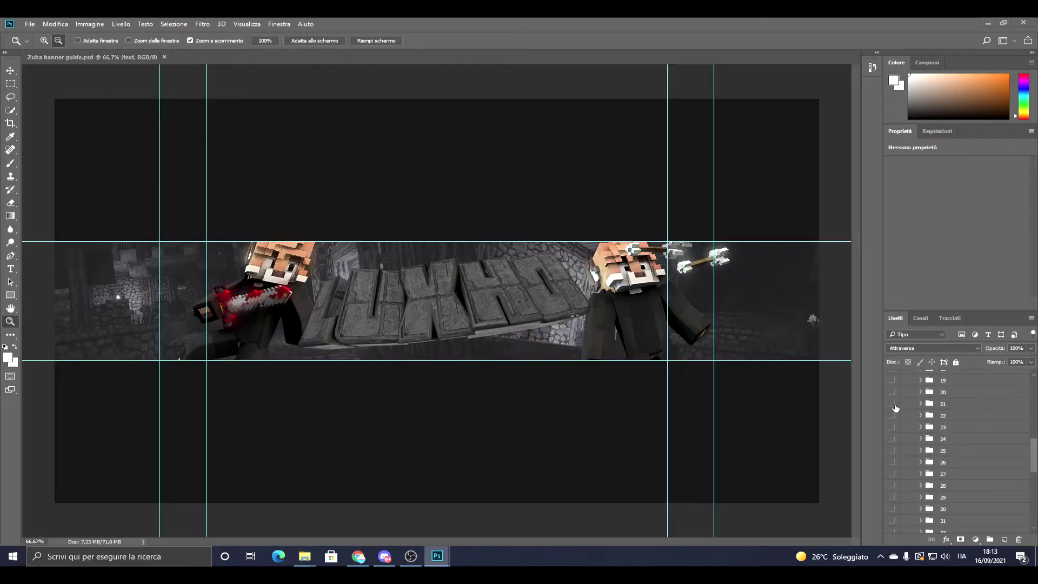
# - Make the hidden grading group 35 visible and expand it
pyautogui.scroll(3, 893, 389)
pyautogui.scroll(2, 895, 422)
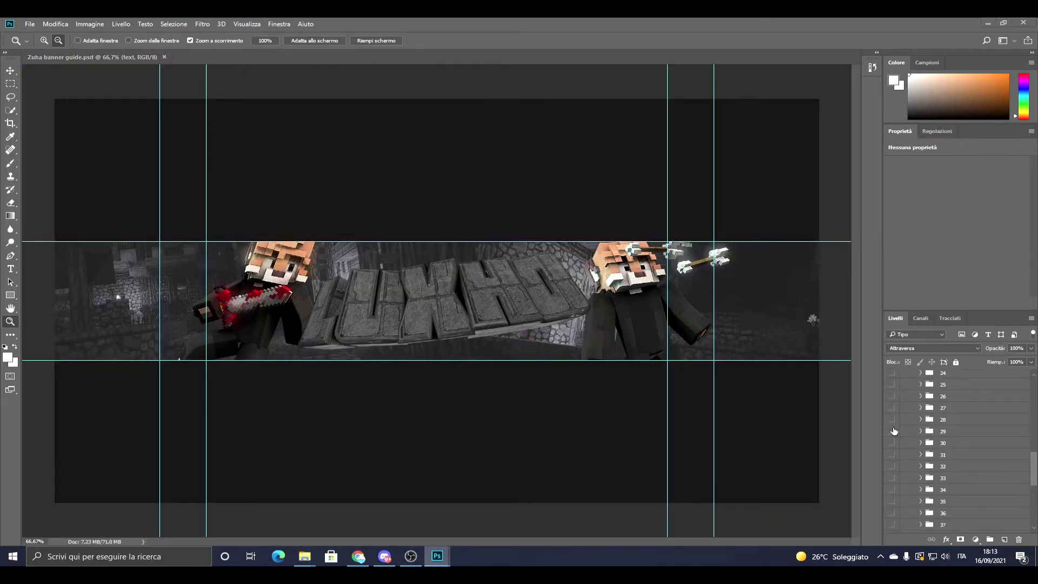
pyautogui.click(894, 485)
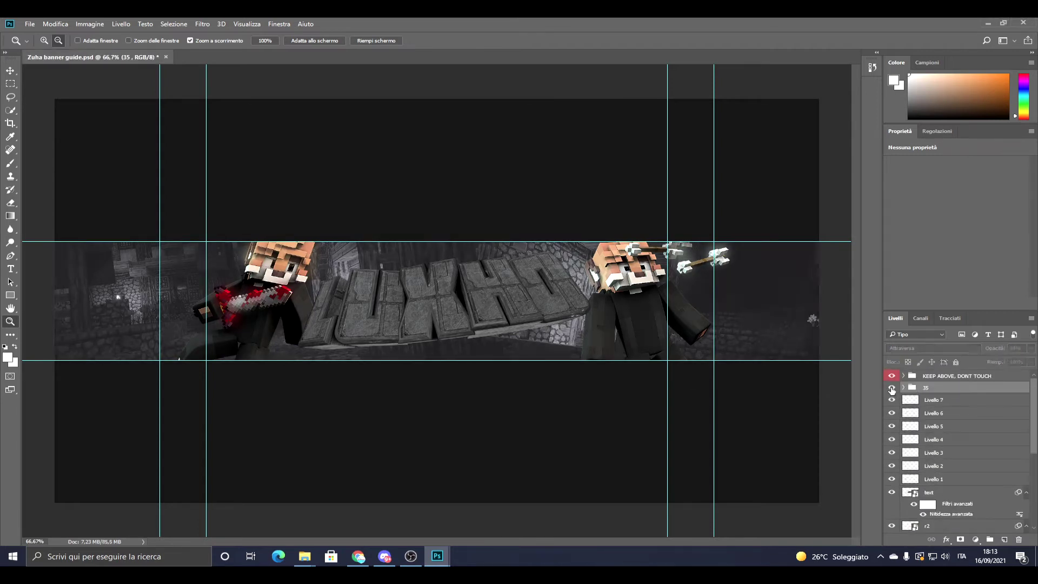
pyautogui.click(893, 389)
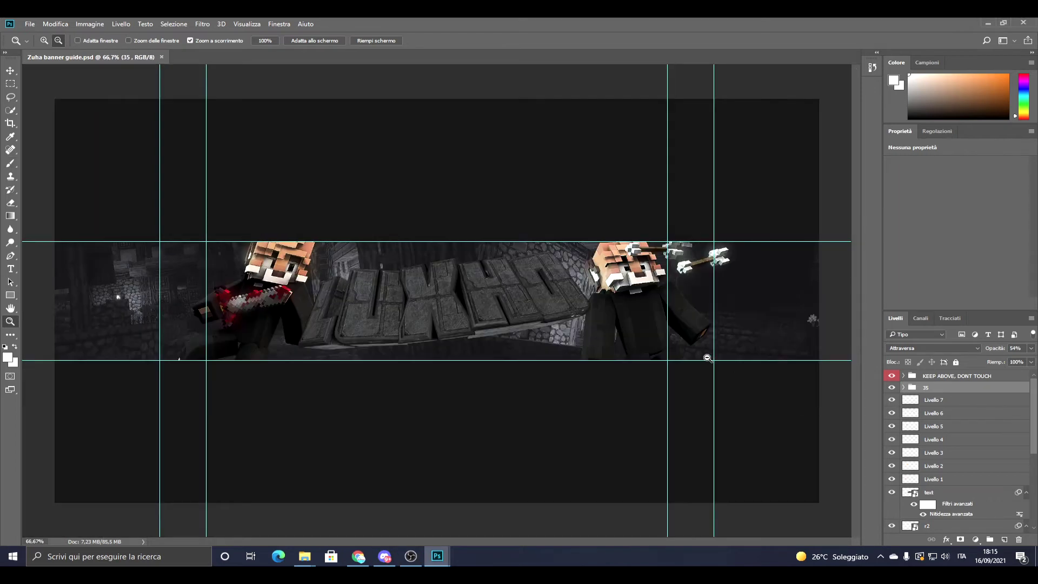
pyautogui.click(903, 388)
# - Add a Photo Filter with a magenta-purple colour and raised density
pyautogui.click(937, 131)
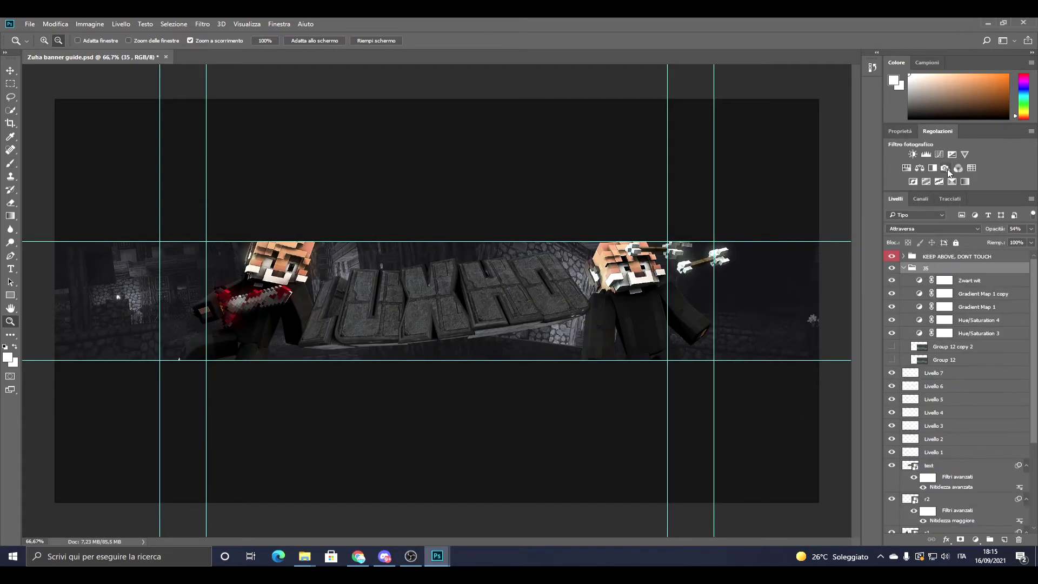
pyautogui.click(945, 169)
pyautogui.click(927, 174)
pyautogui.moveTo(524, 165); pyautogui.dragTo(524, 184)
pyautogui.click(623, 154)
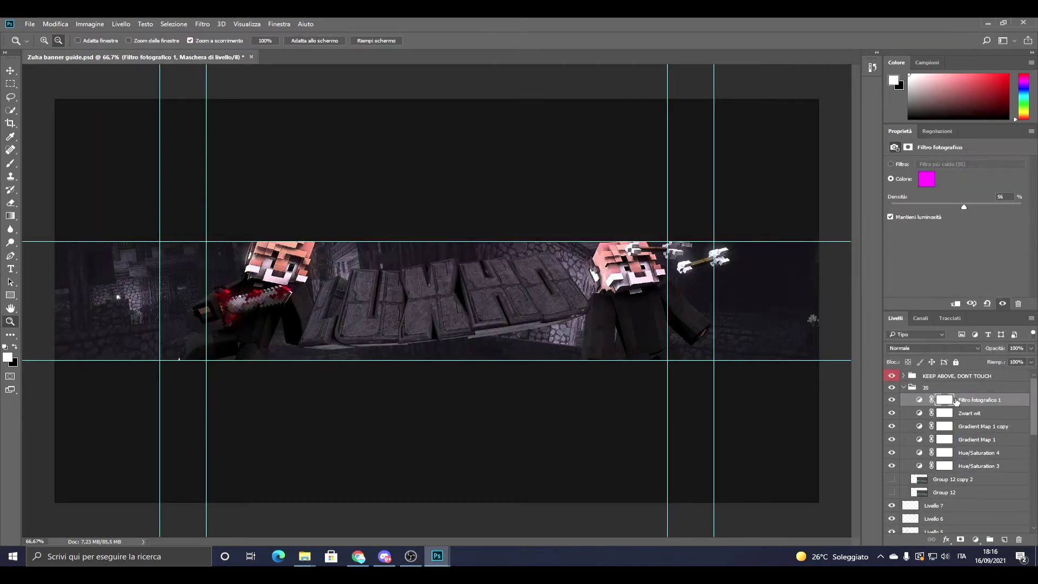
pyautogui.click(927, 179)
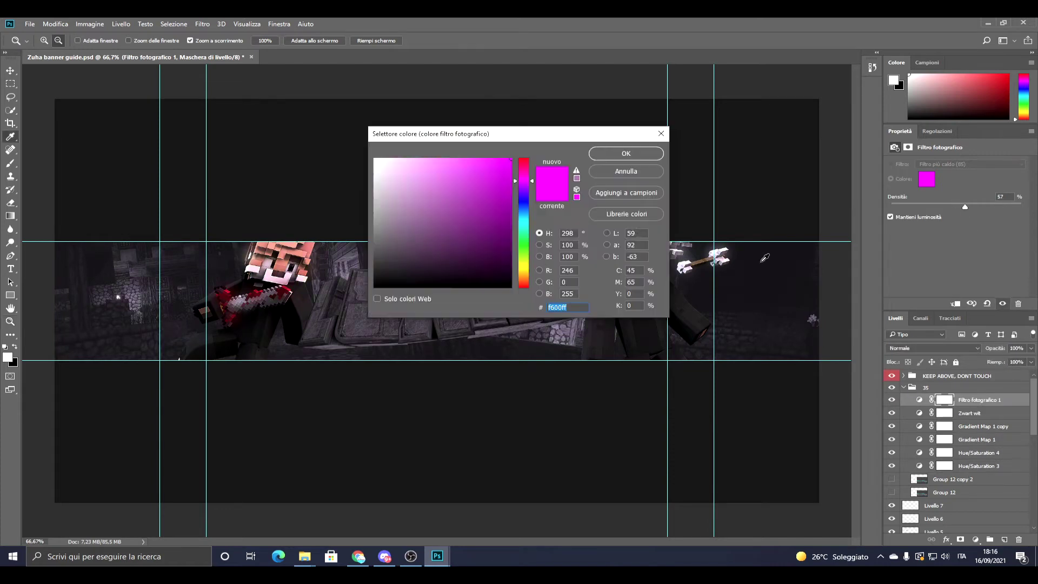
pyautogui.moveTo(526, 168); pyautogui.dragTo(526, 181)
pyautogui.click(621, 153)
pyautogui.moveTo(950, 207); pyautogui.dragTo(965, 207)
# - Add a Color Balance adjustment layer to the group
pyautogui.click(937, 131)
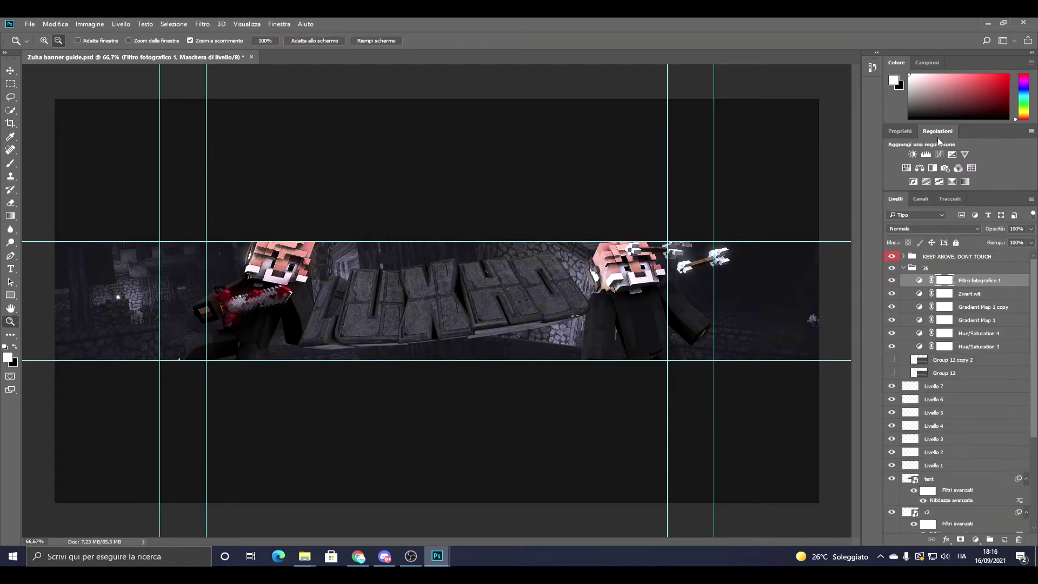
pyautogui.click(919, 168)
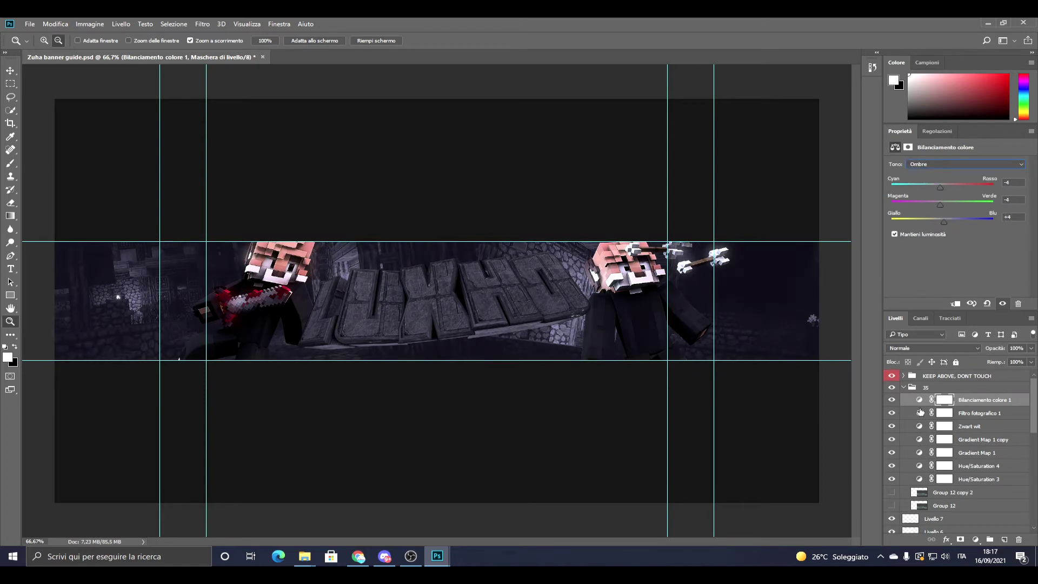
pyautogui.scroll(-10, 933, 430)
# - Pull the killoxs Curves adjustment down to darken the image
pyautogui.click(908, 509)
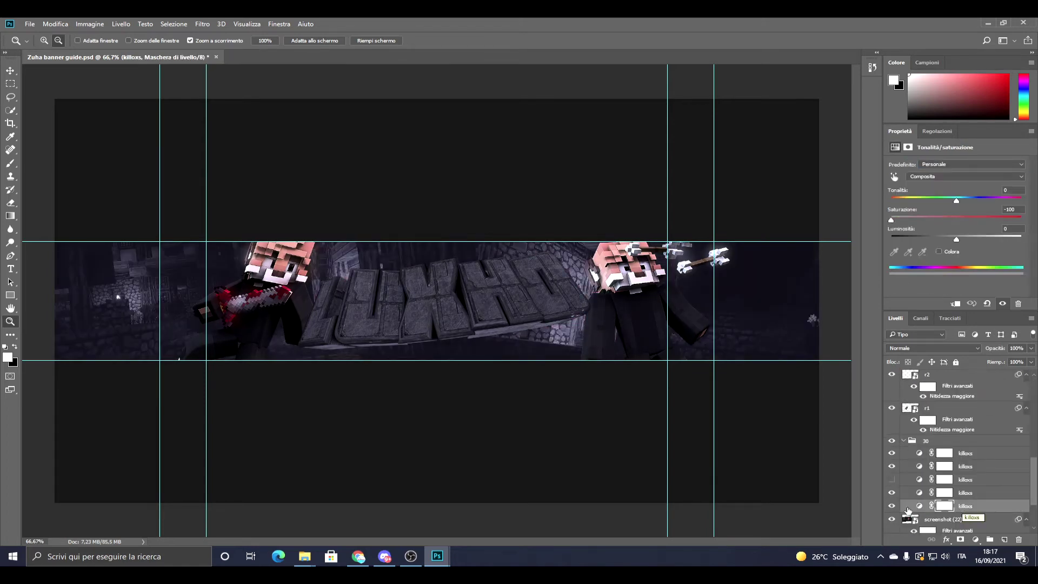
pyautogui.hotkey('ctrl', 'z')
pyautogui.hotkey('ctrl', 'z')
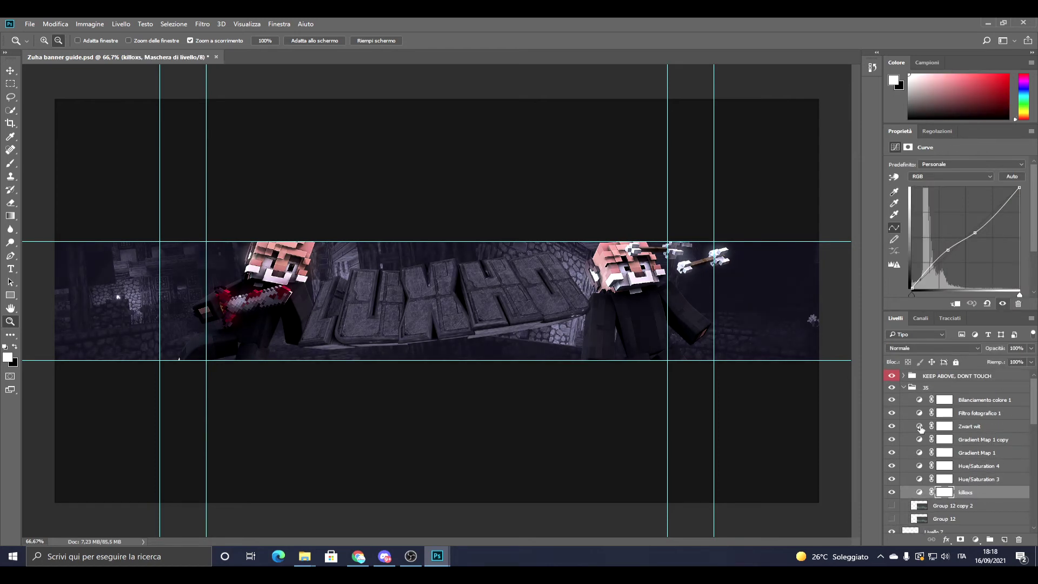
pyautogui.moveTo(948, 250); pyautogui.dragTo(944, 265)
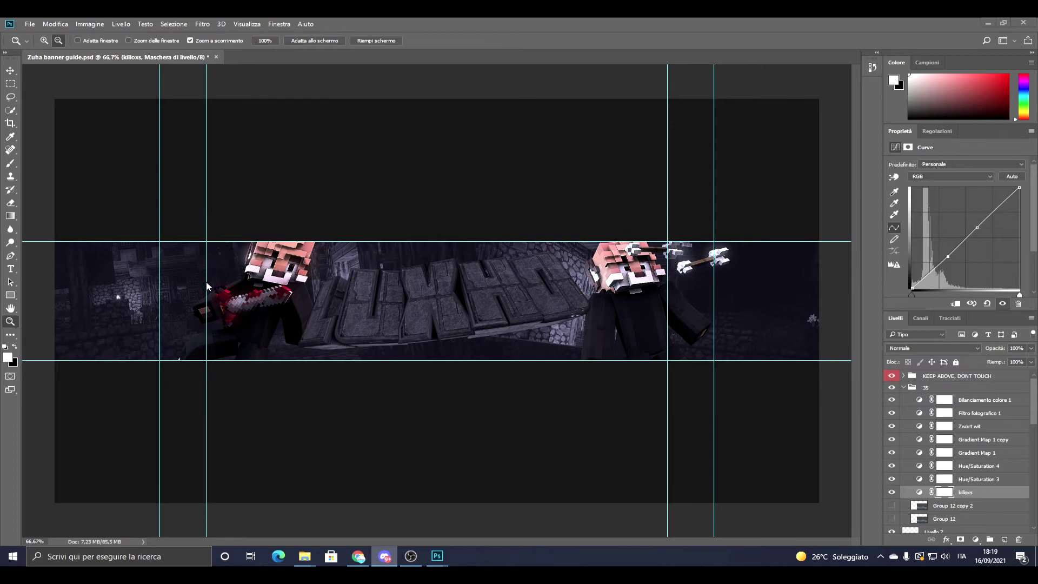
# - Duplicate a killoxs smoke texture layer and apply a transform to the copy
pyautogui.scroll(-2, 919, 443)
pyautogui.scroll(-3, 891, 438)
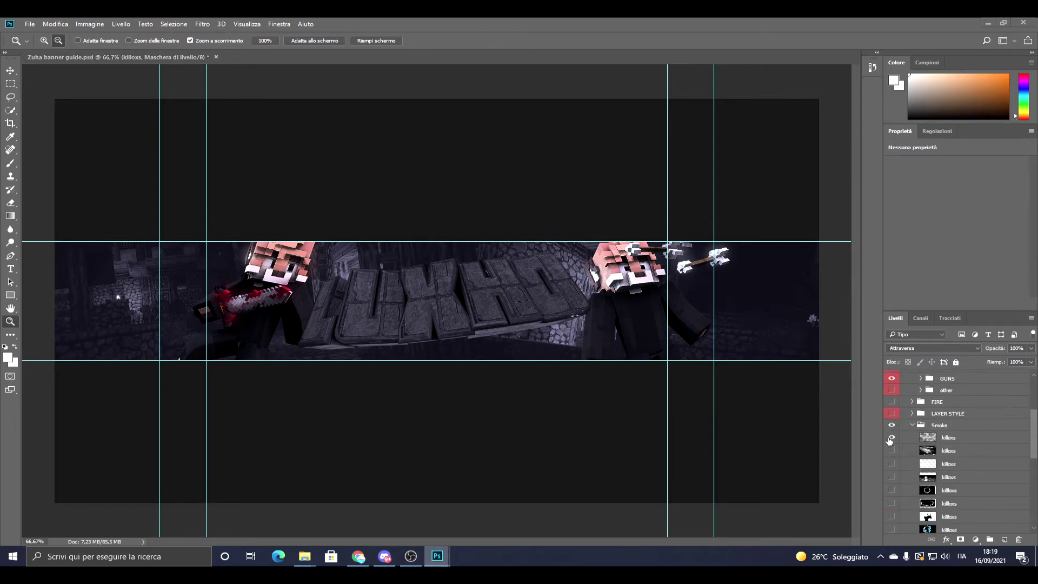
pyautogui.click(949, 437)
pyautogui.scroll(-3, 923, 487)
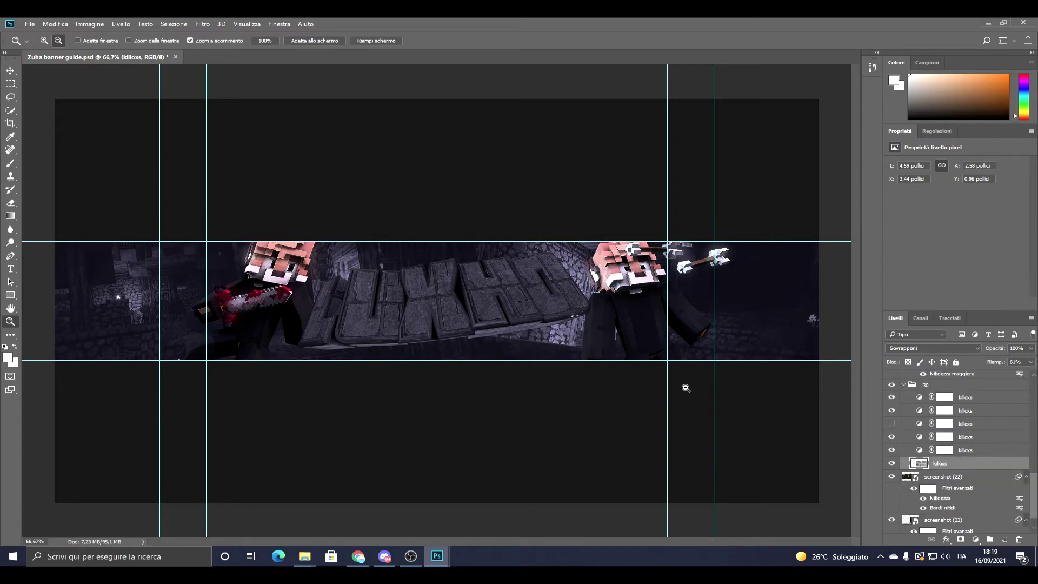
pyautogui.hotkey('ctrl', 'j')
pyautogui.hotkey('ctrl', 't')
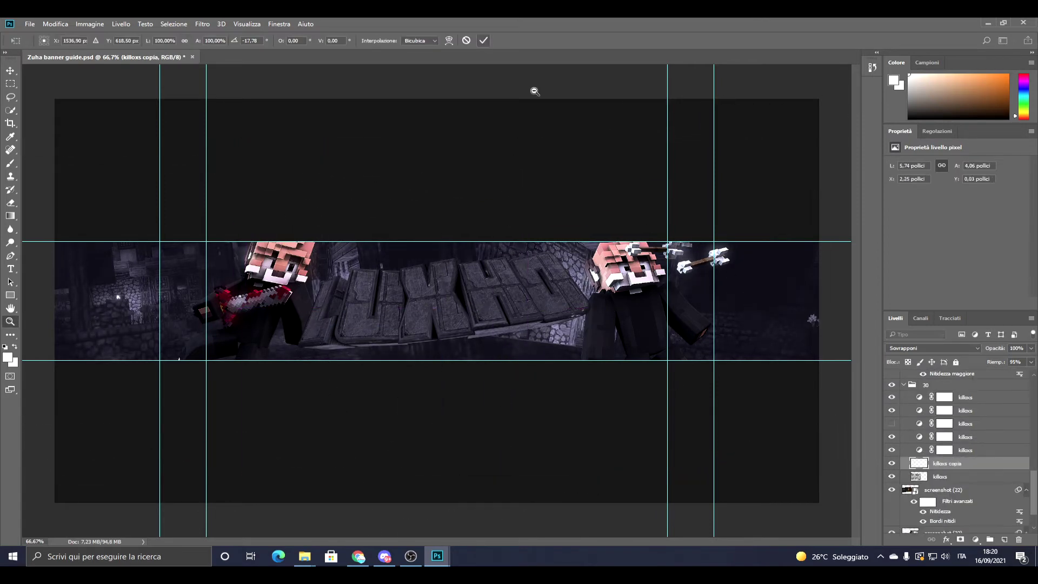
pyautogui.press('Return')
# - Show a smoke layer, then enlarge and tilt it across the banner
pyautogui.scroll(-3, 919, 449)
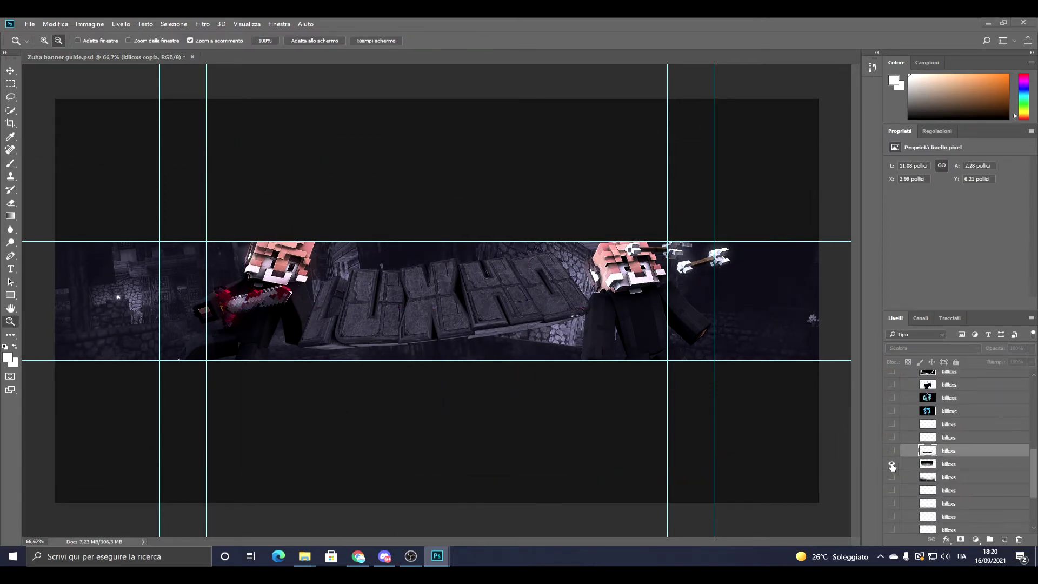
pyautogui.scroll(-1, 893, 465)
pyautogui.click(891, 451)
pyautogui.click(949, 450)
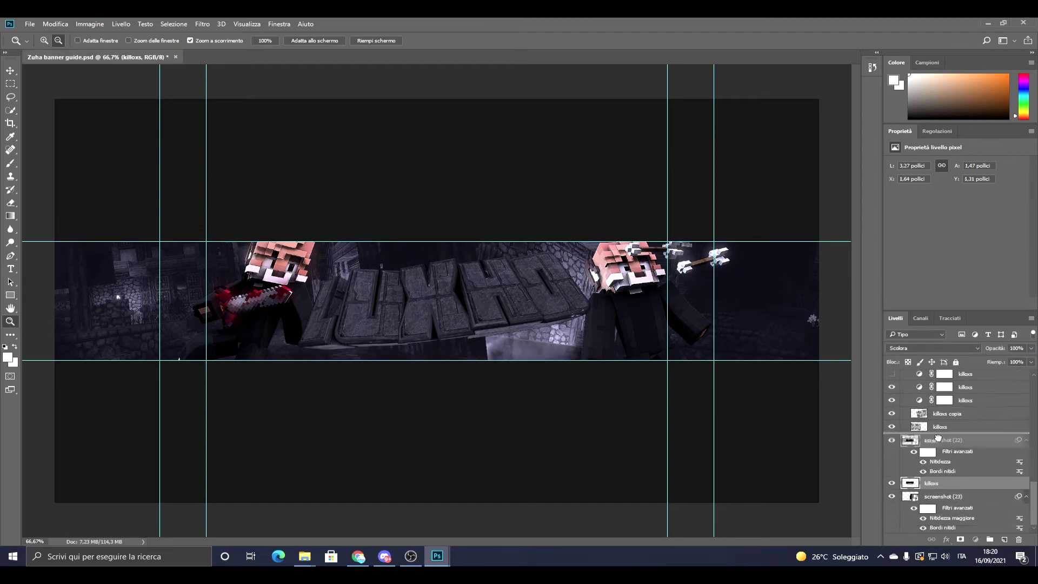
pyautogui.hotkey('ctrl', 't')
pyautogui.moveTo(541, 152)
pyautogui.mouseDown()
pyautogui.moveTo(498, 127)
pyautogui.moveTo(550, 297)
pyautogui.mouseUp()
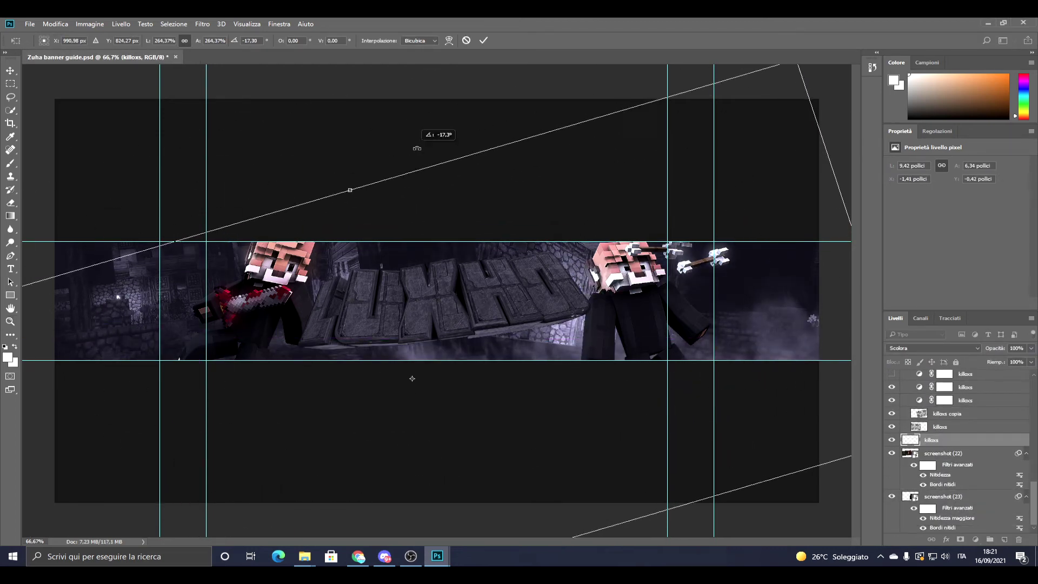
pyautogui.press('Return')
# - Lower the smoke layer's opacity to 39%
pyautogui.moveTo(1031, 349); pyautogui.dragTo(1001, 358)
pyautogui.scroll(-3, 957, 454)
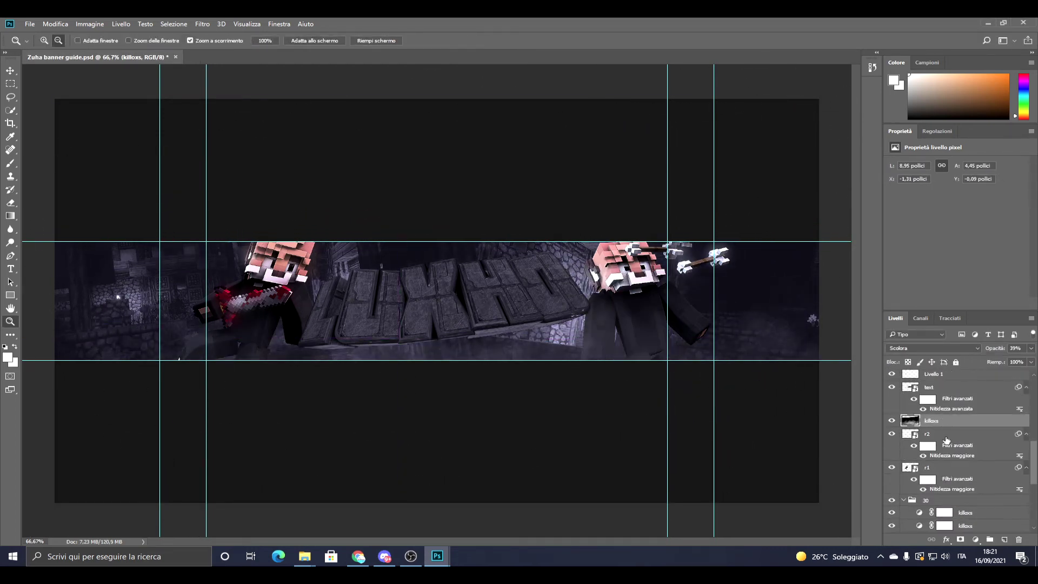
pyautogui.scroll(-3, 920, 448)
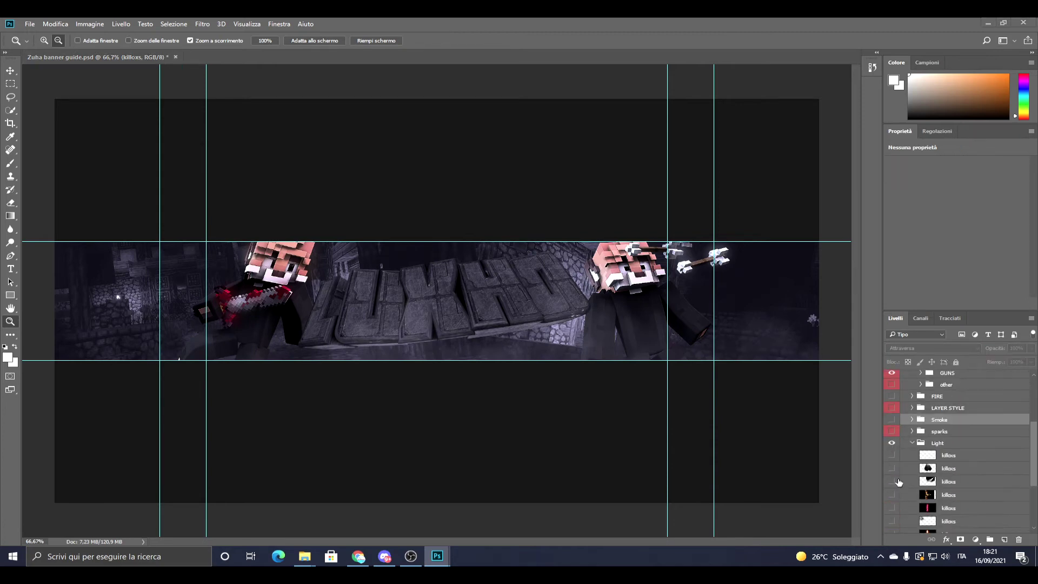
pyautogui.scroll(2, 919, 448)
pyautogui.scroll(-3, 908, 443)
pyautogui.scroll(-5, 952, 460)
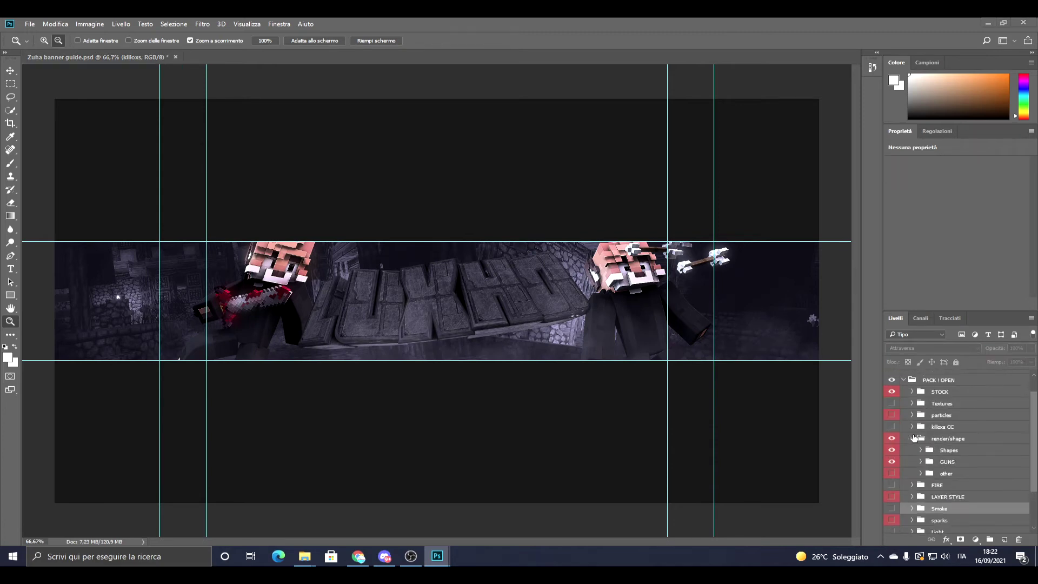
pyautogui.click(936, 527)
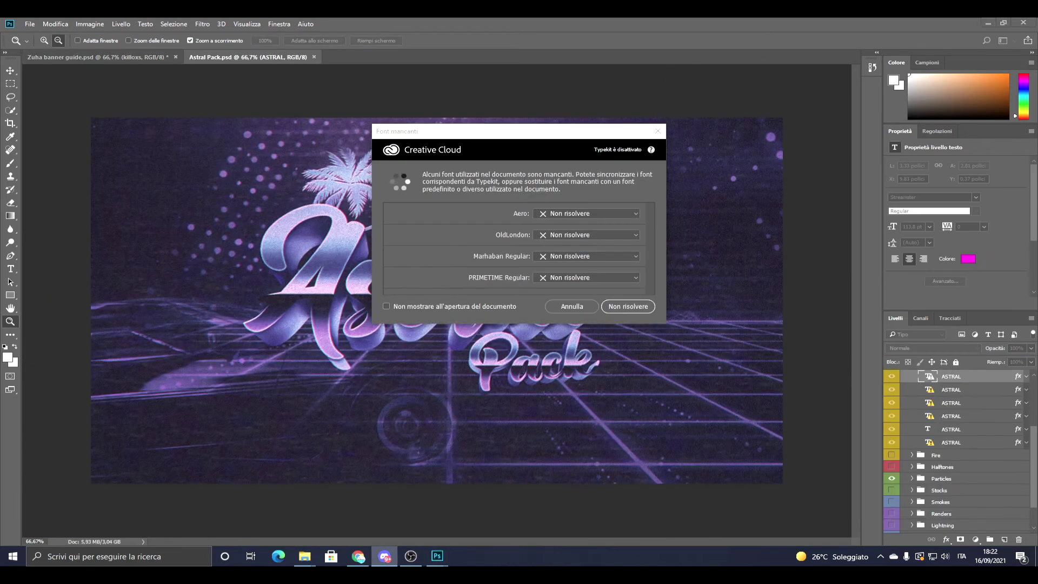
# - Dismiss the missing-fonts warning and launch Task Manager from the taskbar
pyautogui.click(620, 307)
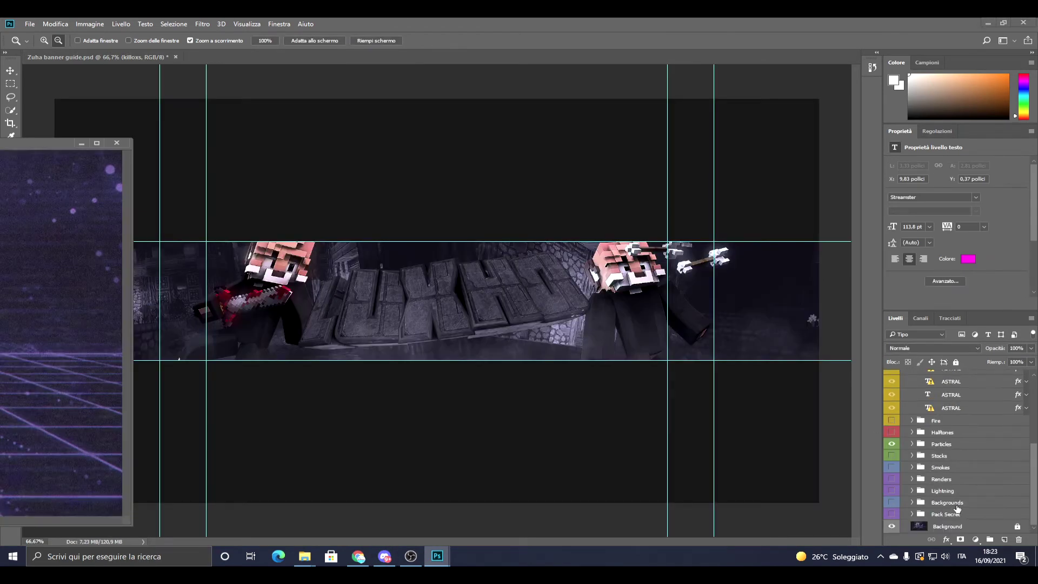
pyautogui.scroll(3, 913, 446)
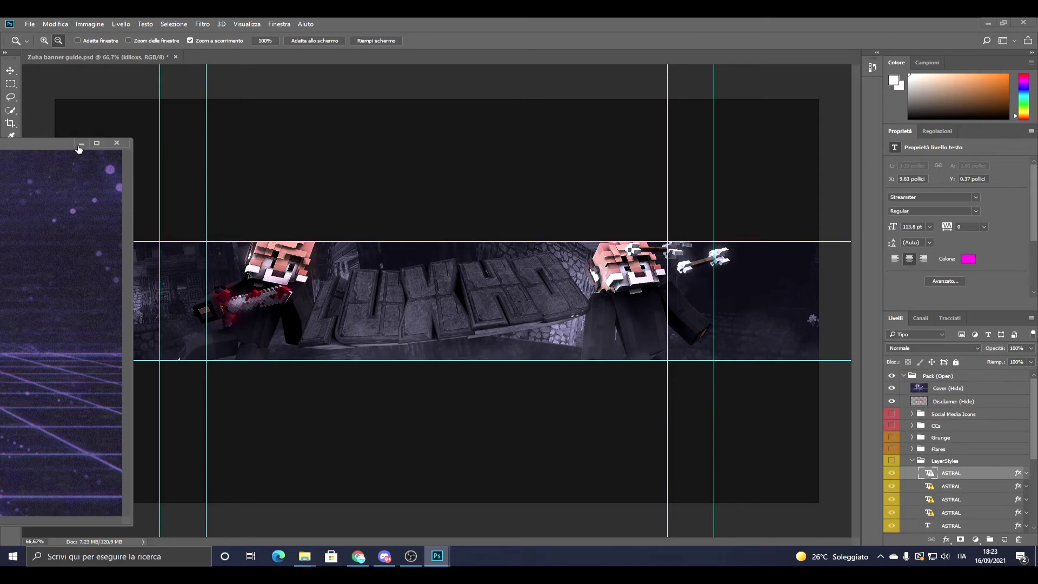
pyautogui.scroll(-5, 957, 449)
pyautogui.rightClick(437, 556)
pyautogui.click(563, 514)
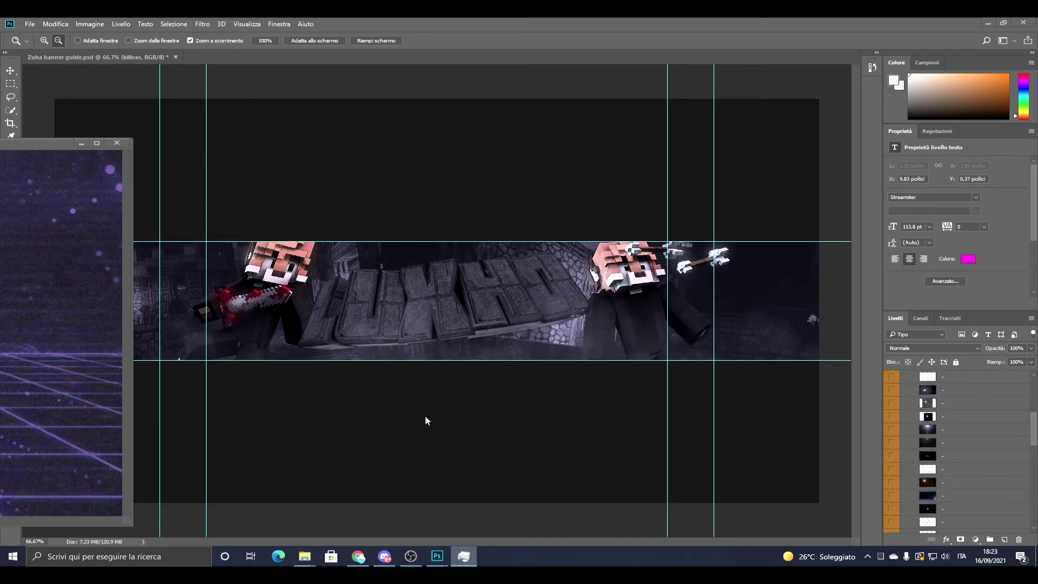
pyautogui.click(906, 399)
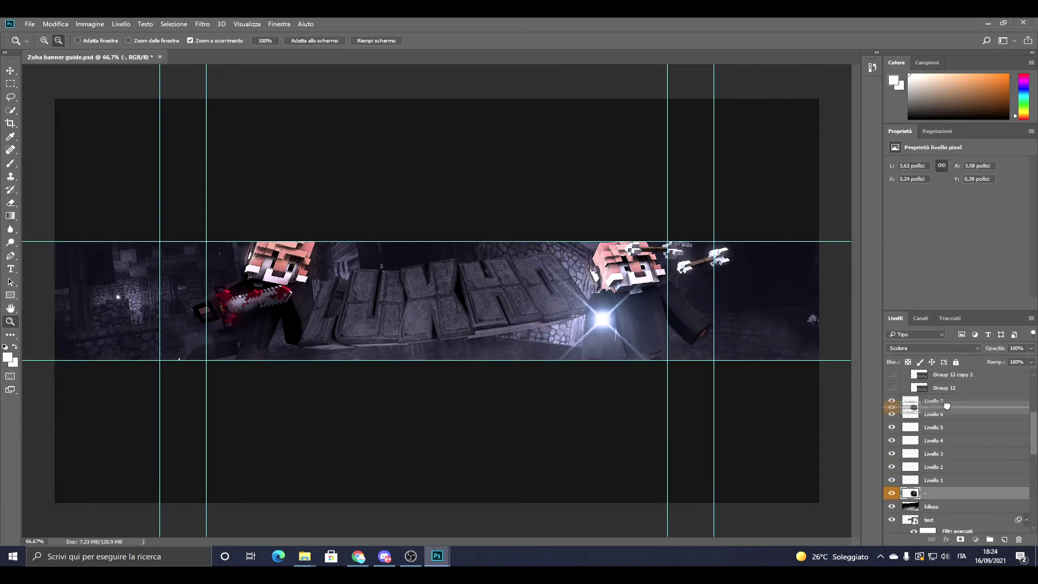
# - Shrink the purple lens-flare glow and place it near the left character
pyautogui.hotkey('ctrl', 't')
pyautogui.moveTo(602, 319); pyautogui.dragTo(161, 362)
pyautogui.moveTo(359, 177)
pyautogui.keyDown('alt'); pyautogui.mouseDown()
pyautogui.moveTo(293, 241)
pyautogui.moveTo(331, 299)
pyautogui.mouseUp(); pyautogui.keyUp('alt')
pyautogui.press('Return')
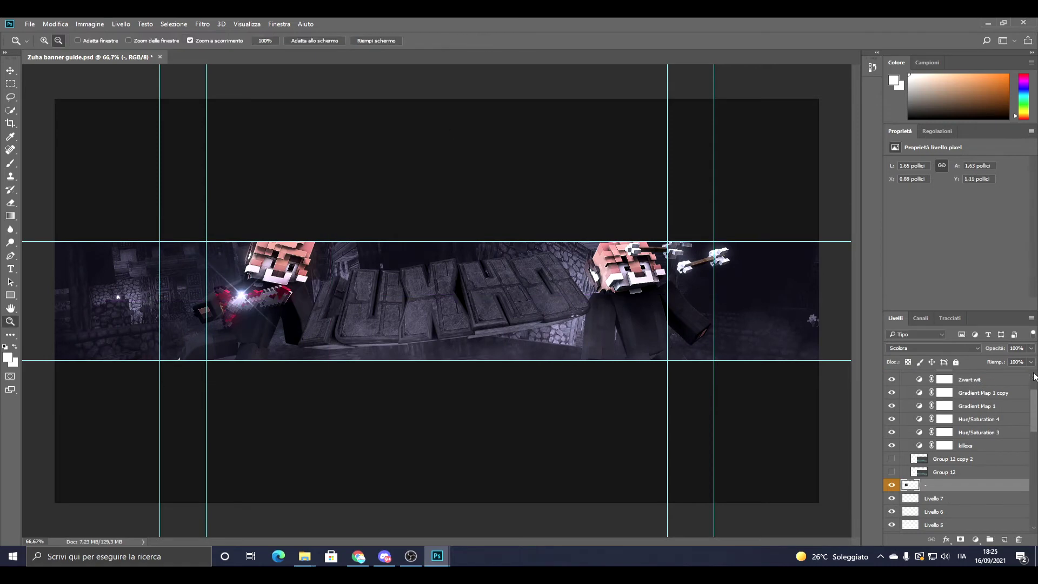
pyautogui.press('6')
pyautogui.press('7')
pyautogui.hotkey('ctrl', 't')
pyautogui.moveTo(379, 268); pyautogui.dragTo(383, 287)
pyautogui.press('Return')
pyautogui.press('z')
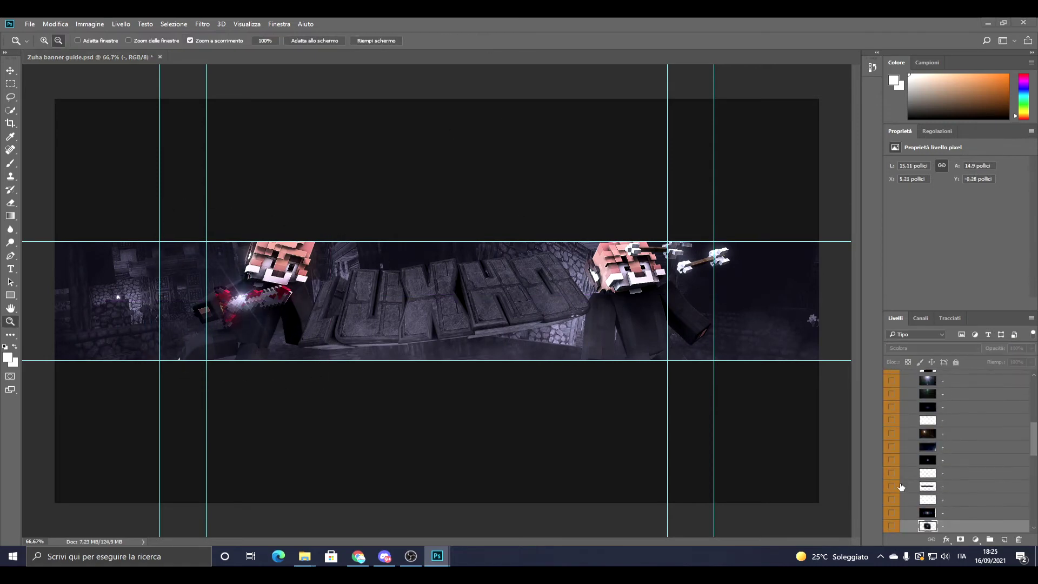
# - Duplicate the glow flare and place a smaller copy below the title text
pyautogui.hotkey('ctrl', 'j')
pyautogui.hotkey('ctrl', 't')
pyautogui.moveTo(718, 296); pyautogui.dragTo(139, 302)
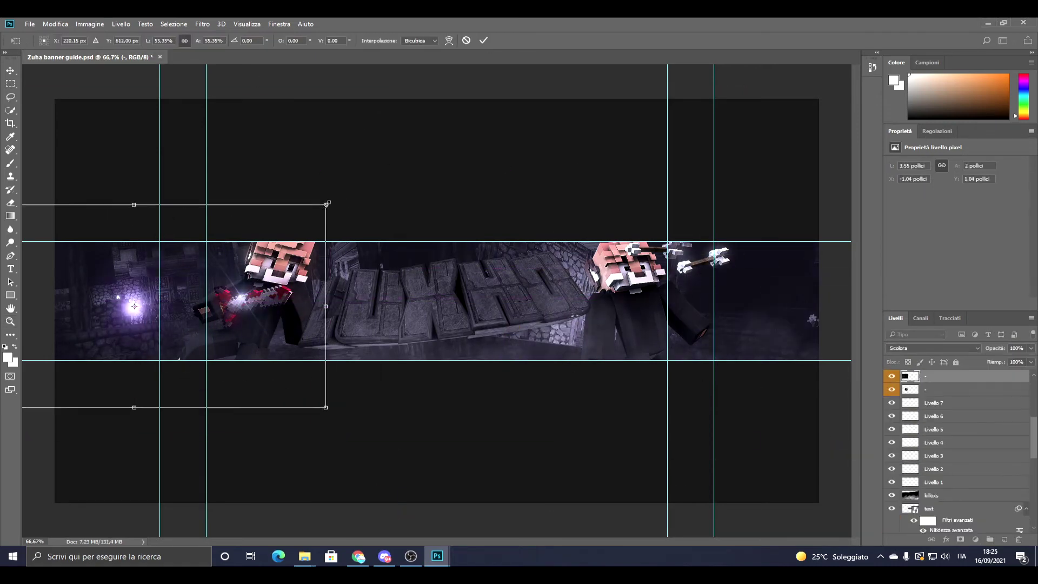
pyautogui.moveTo(324, 204)
pyautogui.keyDown('alt'); pyautogui.mouseDown()
pyautogui.moveTo(282, 248)
pyautogui.moveTo(651, 317)
pyautogui.mouseUp(); pyautogui.keyUp('alt')
pyautogui.press('Return')
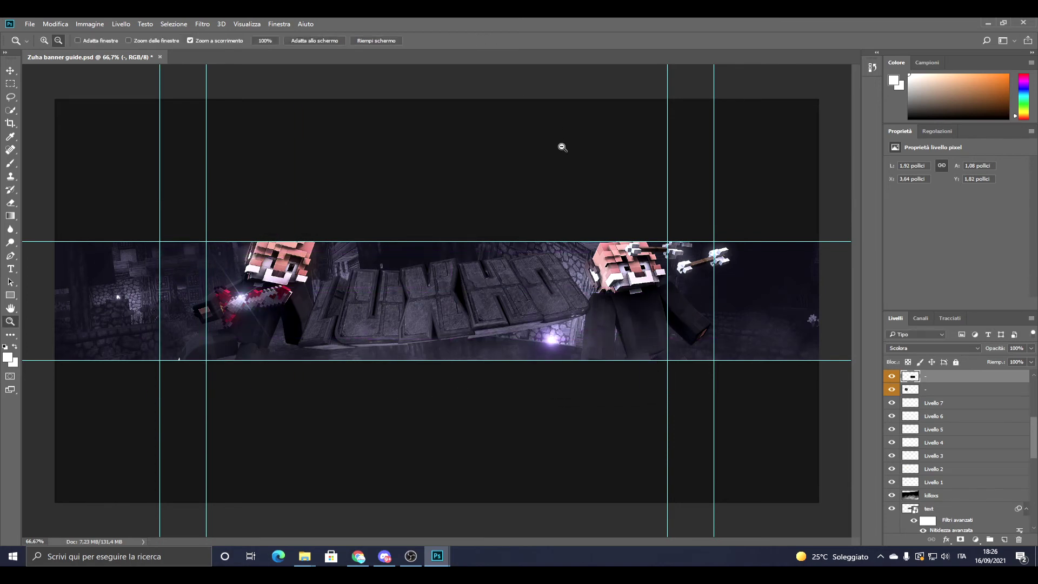
# - Make further glow flare copies, up to '- copia 5', scattered around the text
pyautogui.hotkey('ctrl', 'j')
pyautogui.hotkey('ctrl', 't')
pyautogui.moveTo(551, 339)
pyautogui.mouseDown()
pyautogui.moveTo(493, 348)
pyautogui.moveTo(367, 257)
pyautogui.mouseUp()
pyautogui.press('Return')
pyautogui.keyDown('shift'); pyautogui.click(951, 403); pyautogui.keyUp('shift')
pyautogui.hotkey('ctrl', 'j')
pyautogui.hotkey('ctrl', 't')
pyautogui.click(484, 41)
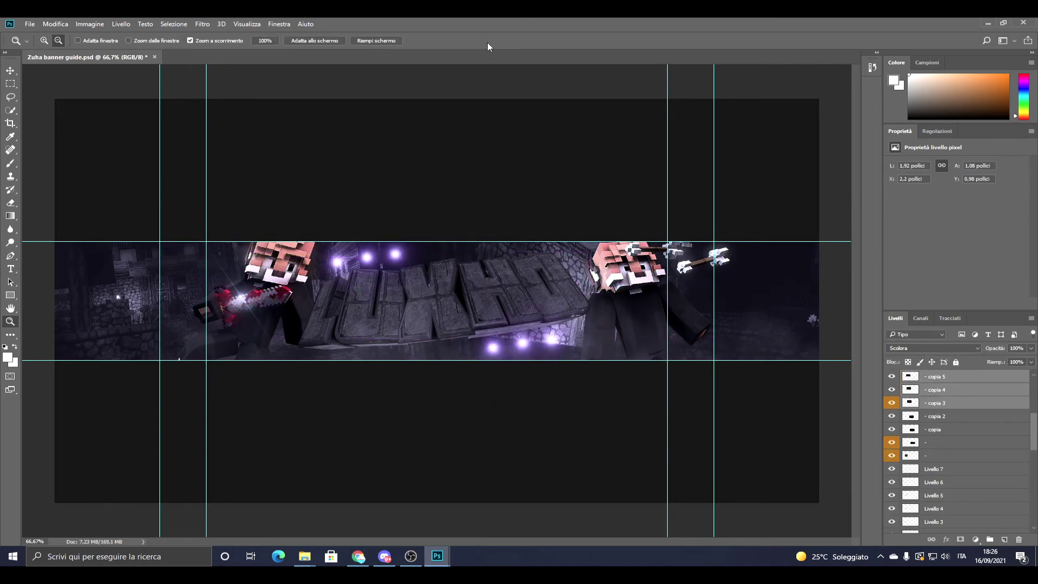
# - Move the overlay layer above the render group, fade it to 41%, and tweak the group 35 Curves
pyautogui.moveTo(952, 456); pyautogui.dragTo(926, 529)
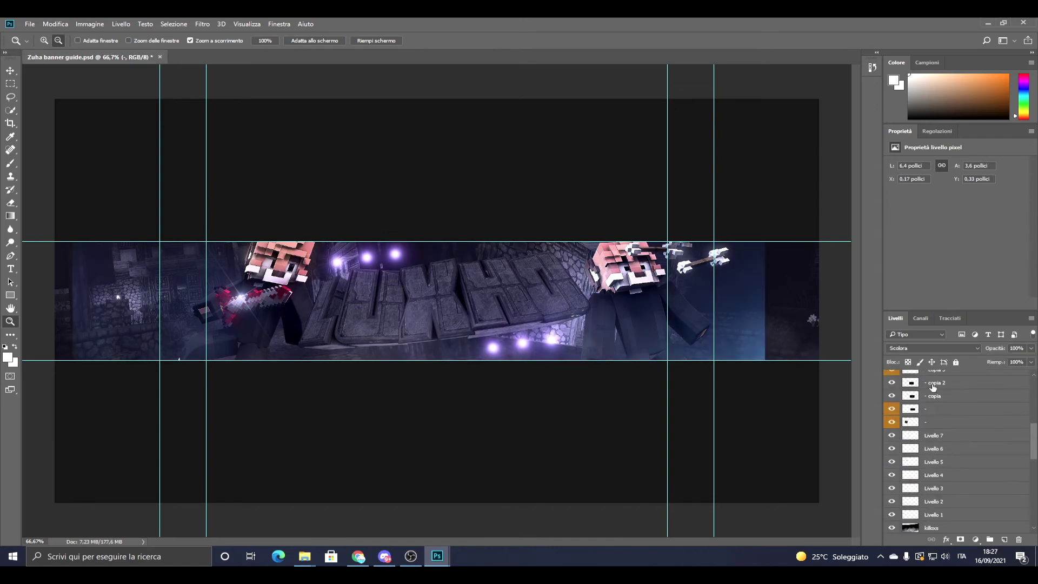
pyautogui.moveTo(925, 529); pyautogui.dragTo(926, 425)
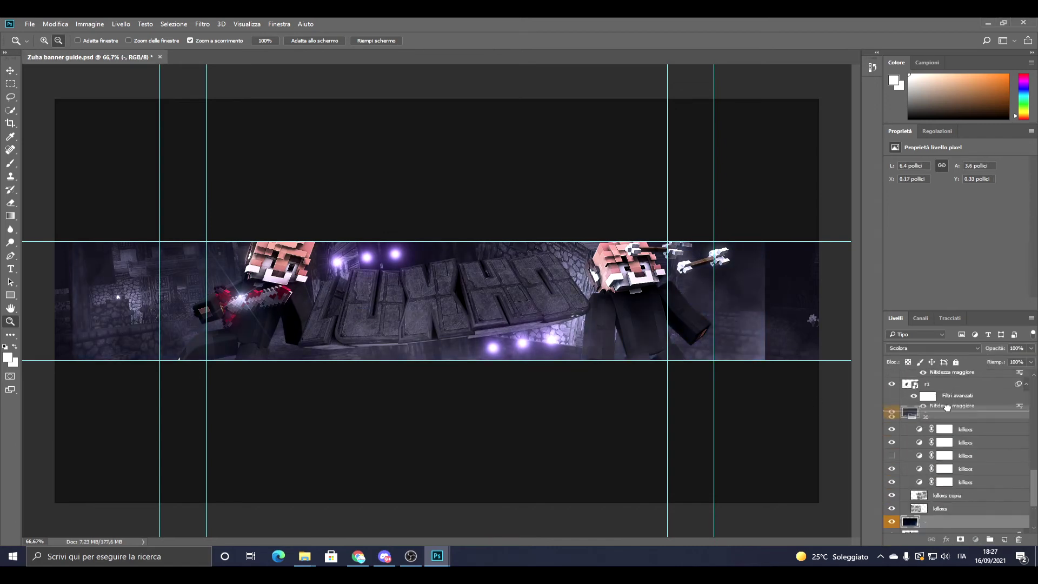
pyautogui.hotkey('ctrl', 't')
pyautogui.press('Return')
pyautogui.hotkey('ctrl', ']')
pyautogui.hotkey('ctrl', ']')
pyautogui.hotkey('ctrl', ']')
pyautogui.moveTo(1032, 348); pyautogui.dragTo(1001, 361)
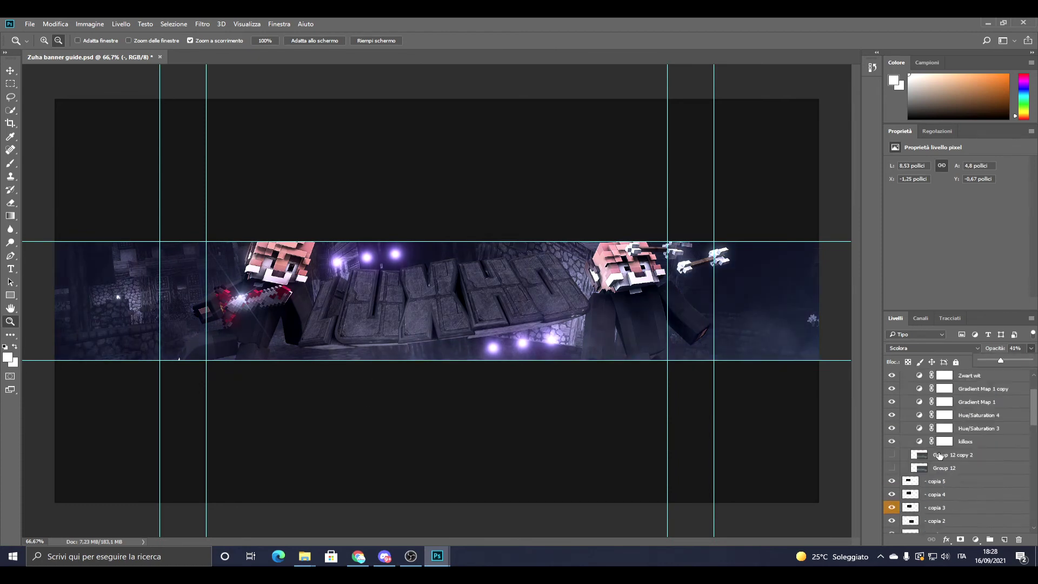
pyautogui.click(919, 492)
pyautogui.moveTo(952, 254)
pyautogui.mouseDown()
pyautogui.moveTo(948, 265)
pyautogui.moveTo(945, 256)
pyautogui.mouseUp()
# - Close Astral Pack without saving and open KILLER PACK through Windows search
pyautogui.hotkey('ctrl', 'alt', 'w')
pyautogui.press('Escape')
pyautogui.write('killer')
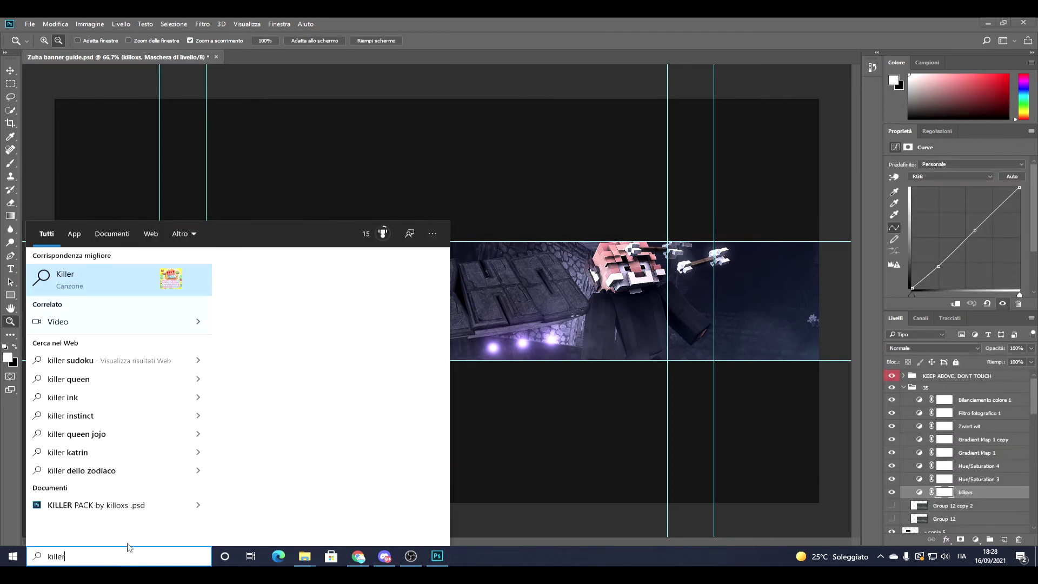
pyautogui.click(81, 501)
pyautogui.hotkey('ctrl', 'w')
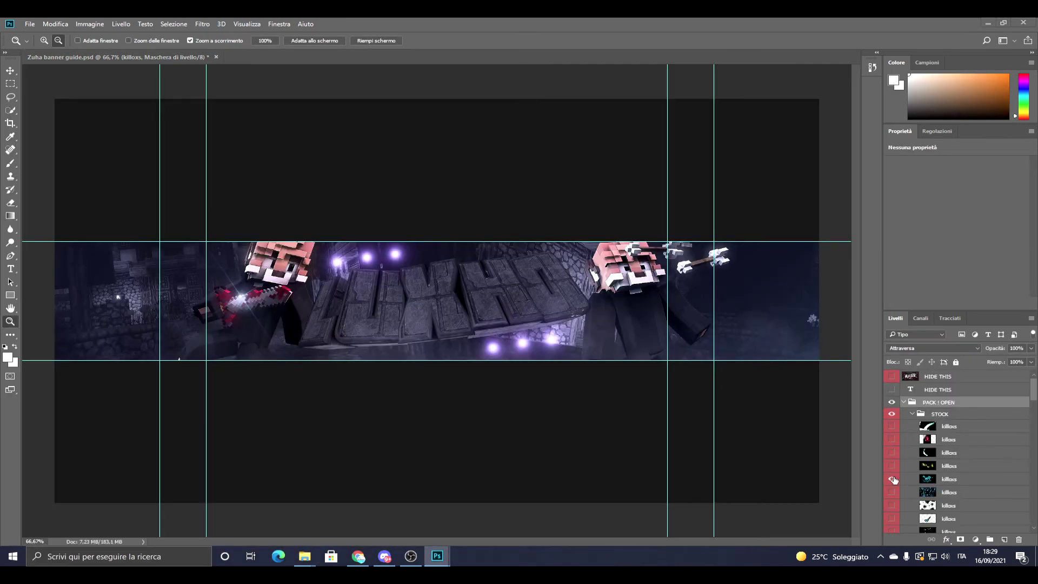
# - Show a blue neon arc layer, enlarged to 158% and tilted at the left end
pyautogui.scroll(-2, 893, 509)
pyautogui.scroll(-2, 892, 485)
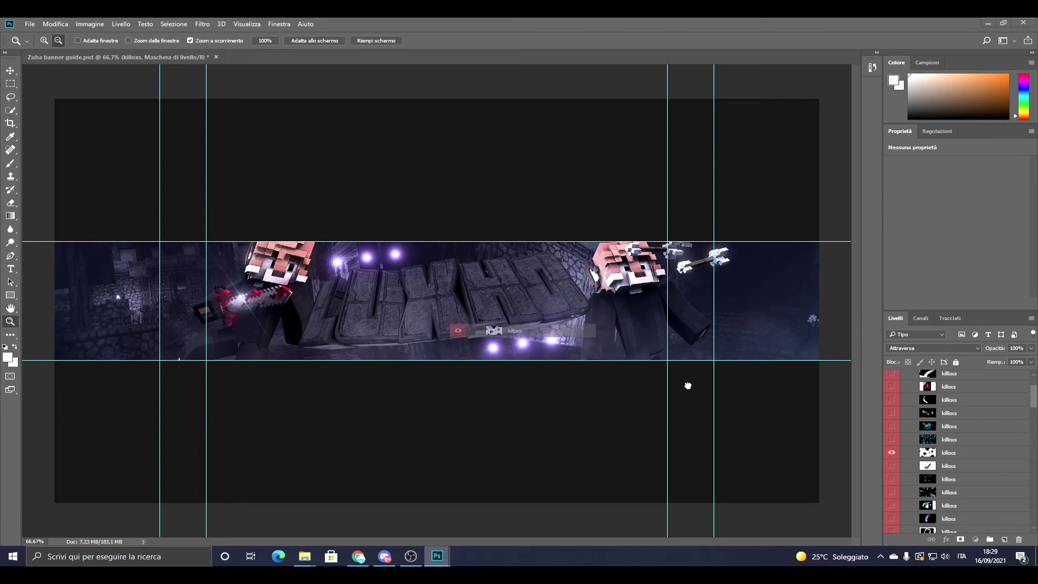
pyautogui.click(927, 429)
pyautogui.scroll(2, 952, 459)
pyautogui.hotkey('ctrl', 't')
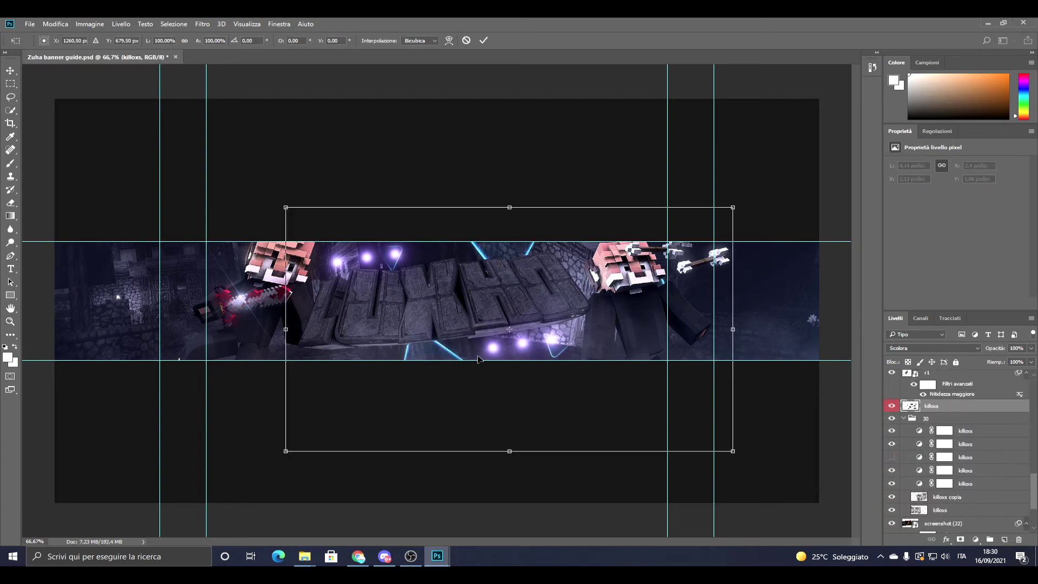
pyautogui.moveTo(733, 451); pyautogui.dragTo(438, 246)
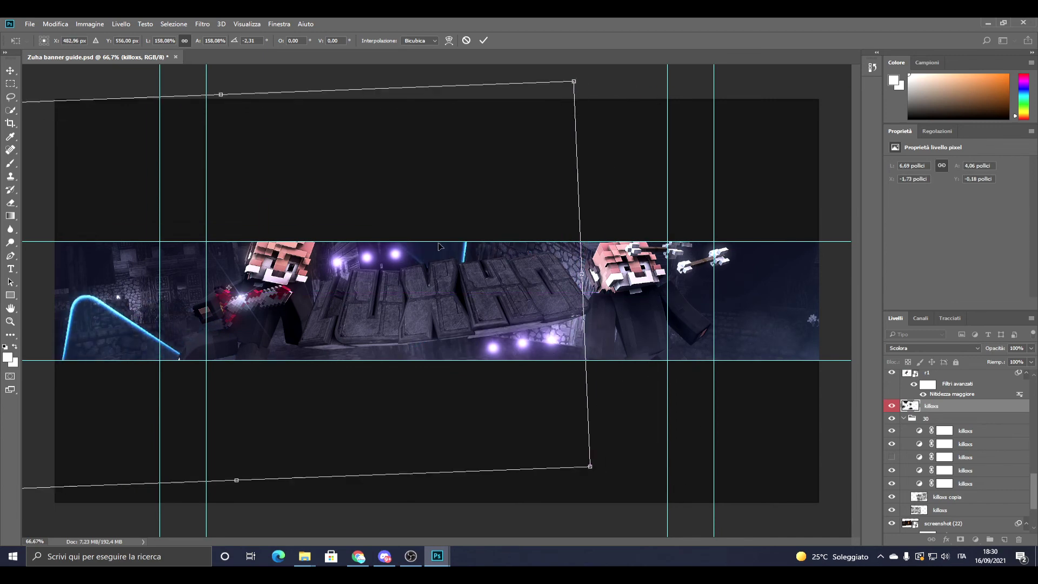
pyautogui.press('Return')
# - Duplicate the neon arc to the banner's right end and set the eraser to 52
pyautogui.hotkey('ctrl', 'j')
pyautogui.hotkey('ctrl', 't')
pyautogui.moveTo(423, 308); pyautogui.dragTo(725, 357)
pyautogui.press('Return')
pyautogui.click(10, 204)
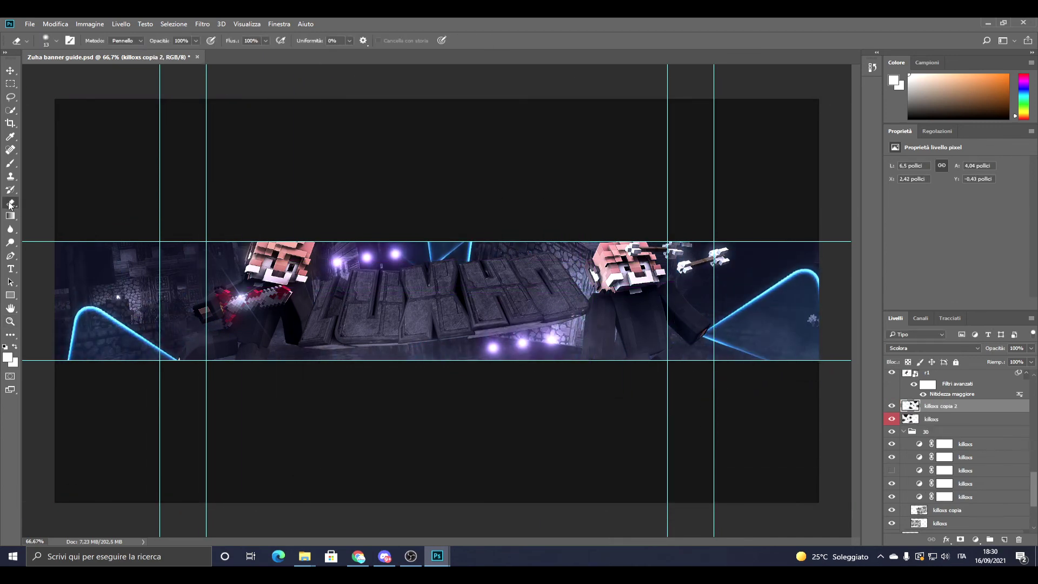
pyautogui.press(']')
pyautogui.press(']')
pyautogui.press(']')
# - Show the light streak layer, rotate and scale it down, then close the pack
pyautogui.hotkey('alt', '.')
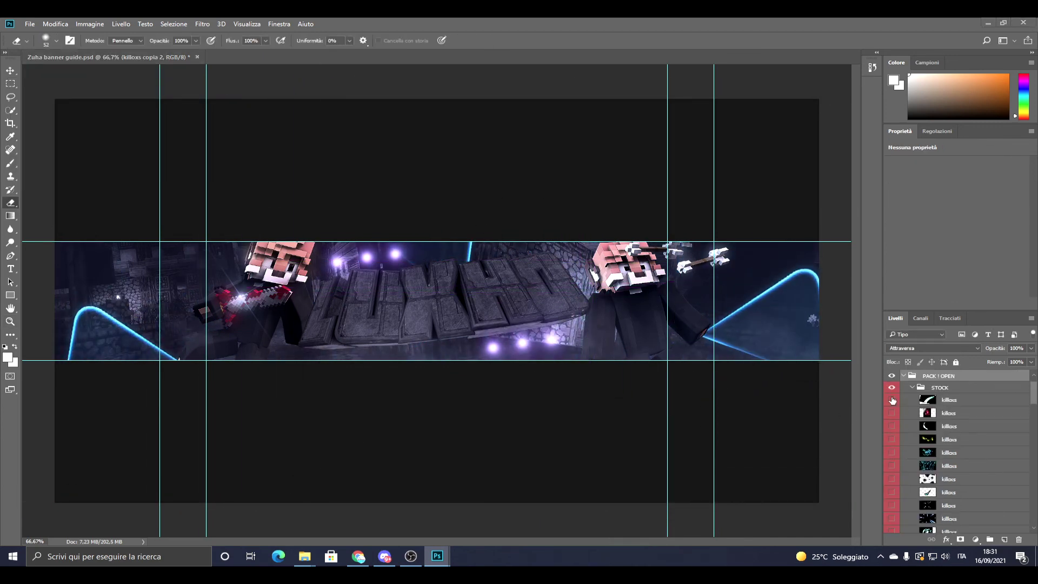
pyautogui.click(893, 401)
pyautogui.hotkey('ctrl', 't')
pyautogui.moveTo(485, 433); pyautogui.dragTo(166, 257)
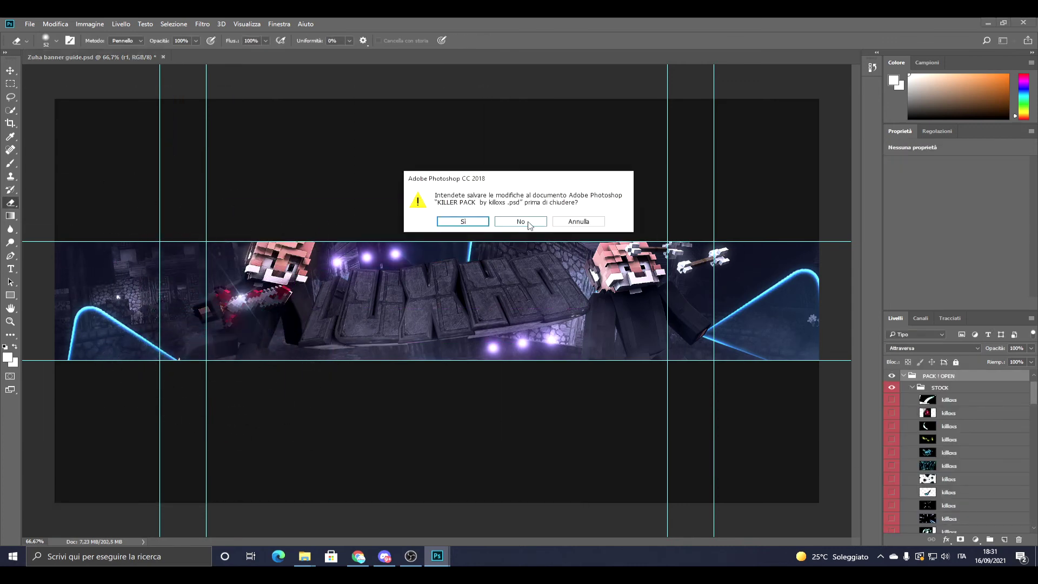
pyautogui.click(527, 222)
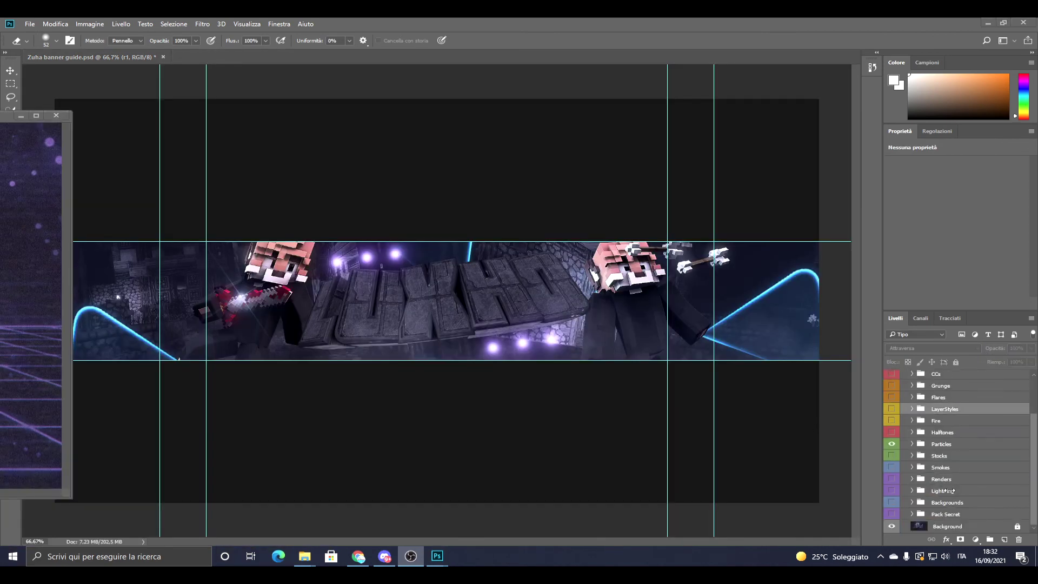
# - Drop a particles layer from the pack onto the banner
pyautogui.scroll(-3, 927, 471)
pyautogui.moveTo(362, 323); pyautogui.dragTo(363, 324)
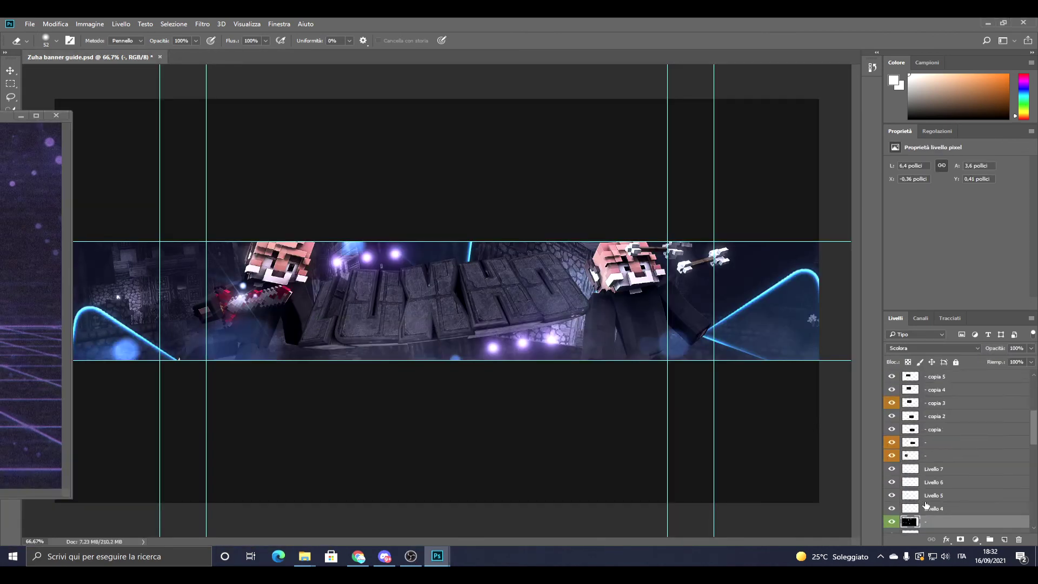
pyautogui.click(939, 464)
pyautogui.scroll(-5, 891, 398)
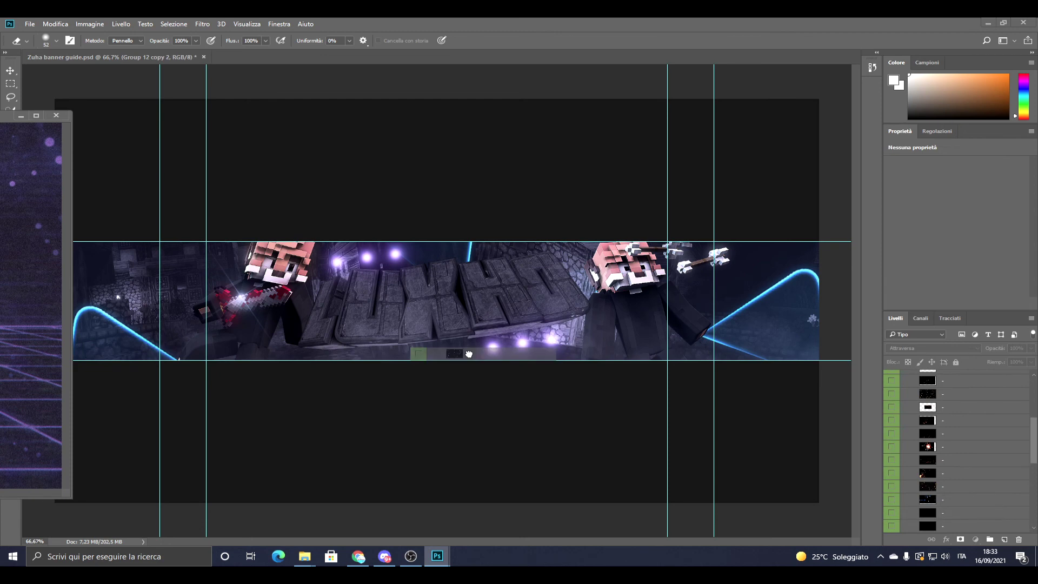
pyautogui.moveTo(469, 354); pyautogui.dragTo(469, 355)
# - Set the brush size to 173 and select a pixel layer in the LayerStyles folder
pyautogui.click(56, 40)
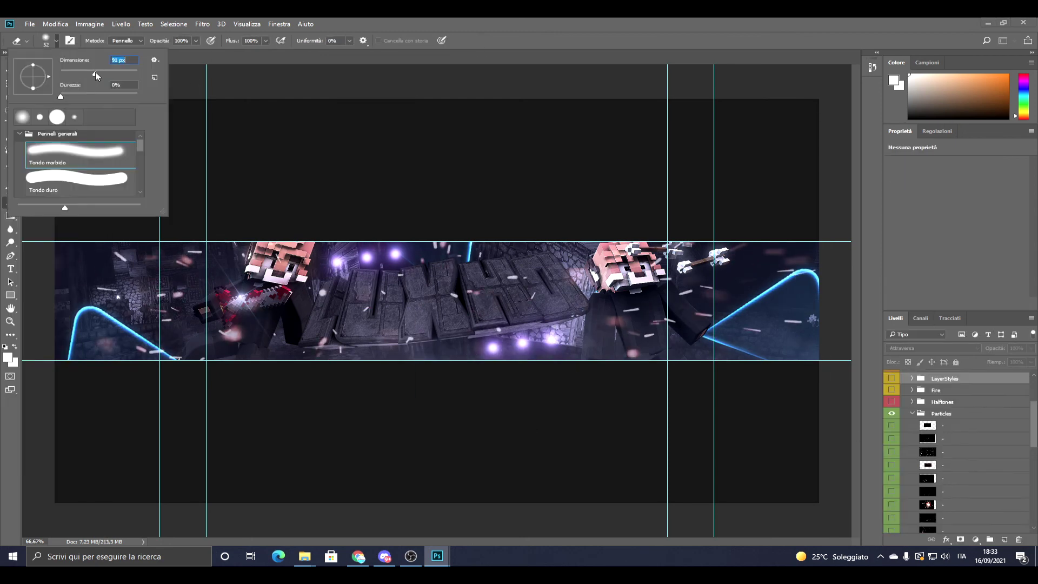
pyautogui.moveTo(95, 72); pyautogui.dragTo(111, 73)
pyautogui.press('Return')
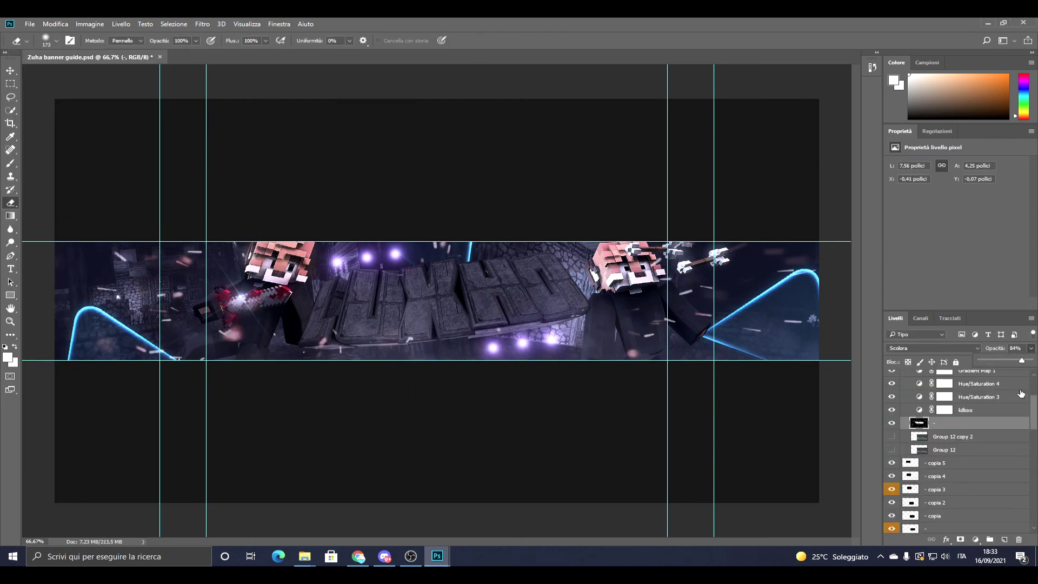
pyautogui.scroll(-3, 1021, 394)
pyautogui.click(952, 375)
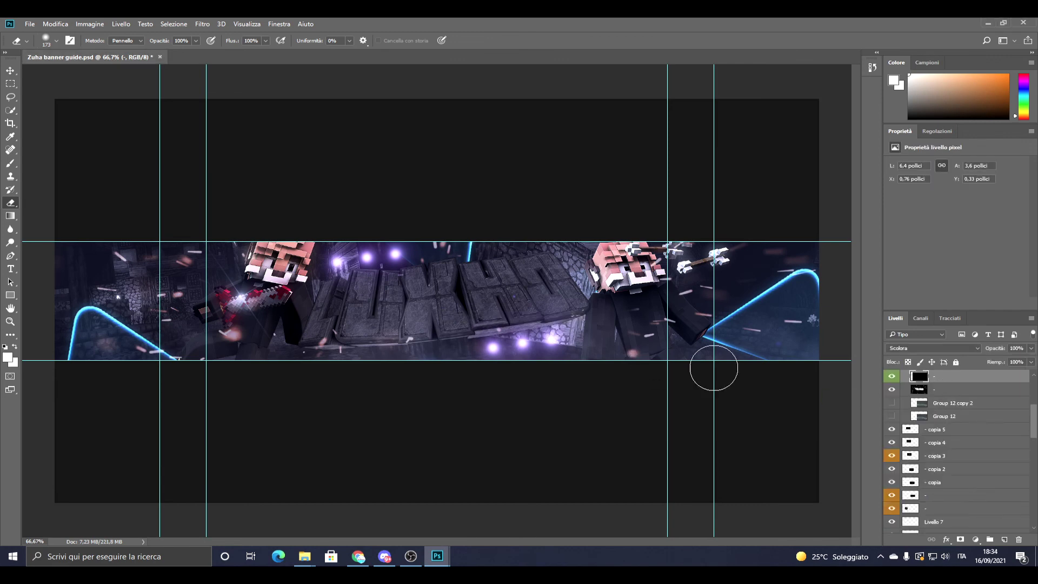
pyautogui.hotkey('alt', '[')
pyautogui.hotkey('alt', '[')
pyautogui.hotkey('alt', '[')
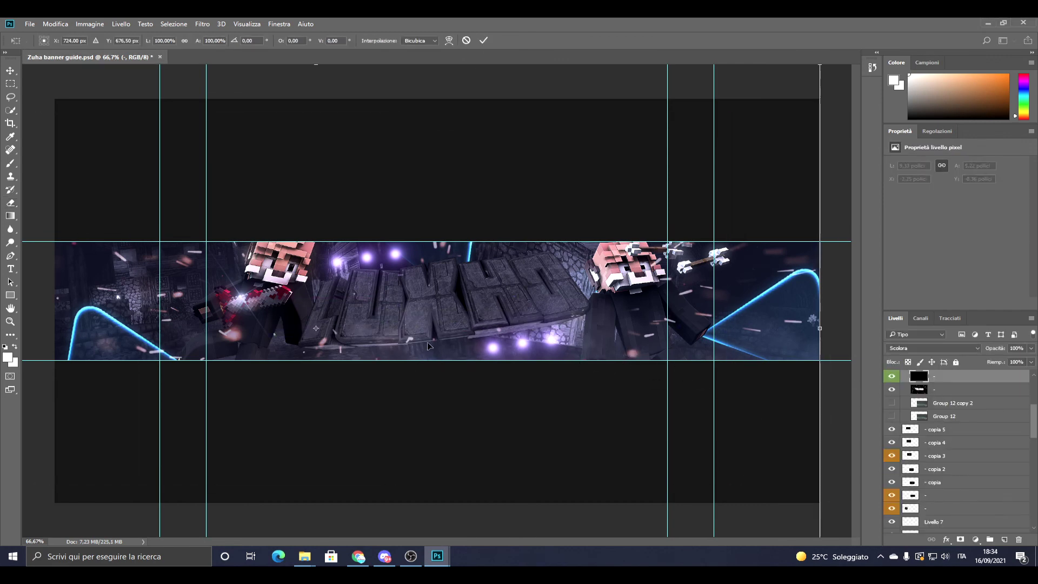
# - Paste a new black layer, apply a transform and duplicate it
pyautogui.hotkey('ctrl', 'v')
pyautogui.hotkey('ctrl', 't')
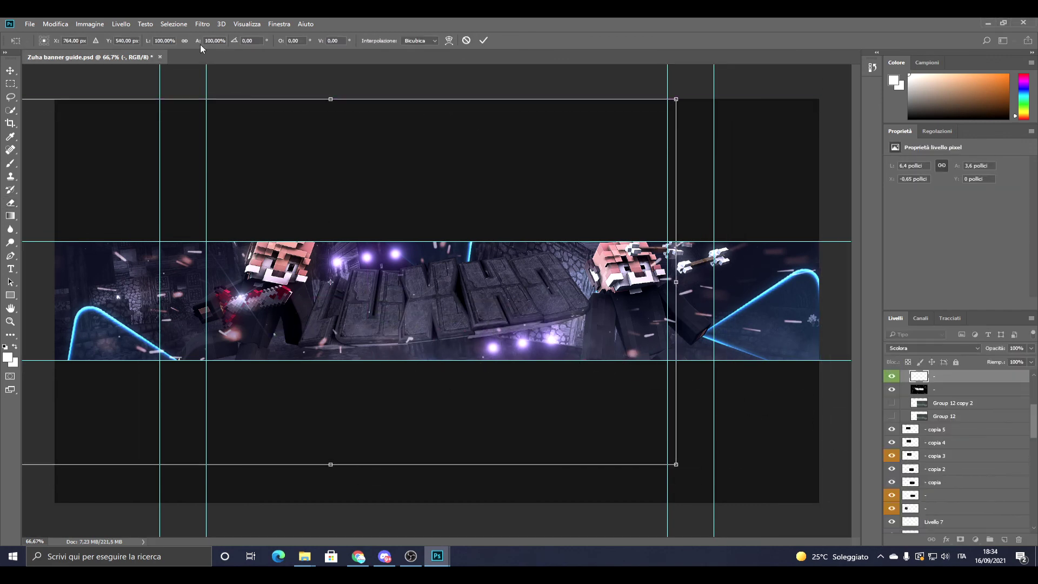
pyautogui.press('Return')
pyautogui.hotkey('ctrl', 'j')
pyautogui.press('e')
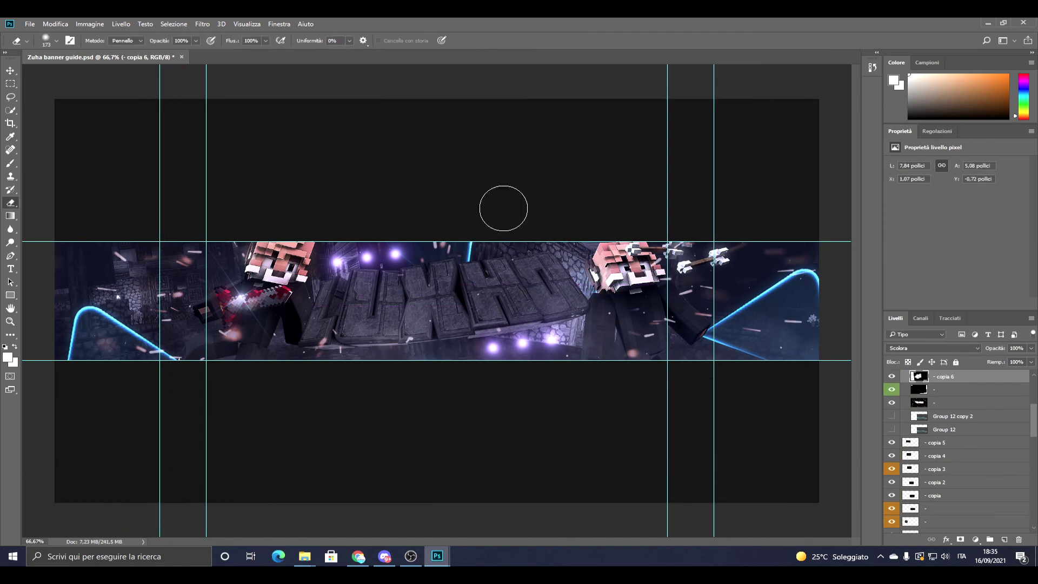
pyautogui.hotkey('alt', '[')
pyautogui.hotkey('alt', '[')
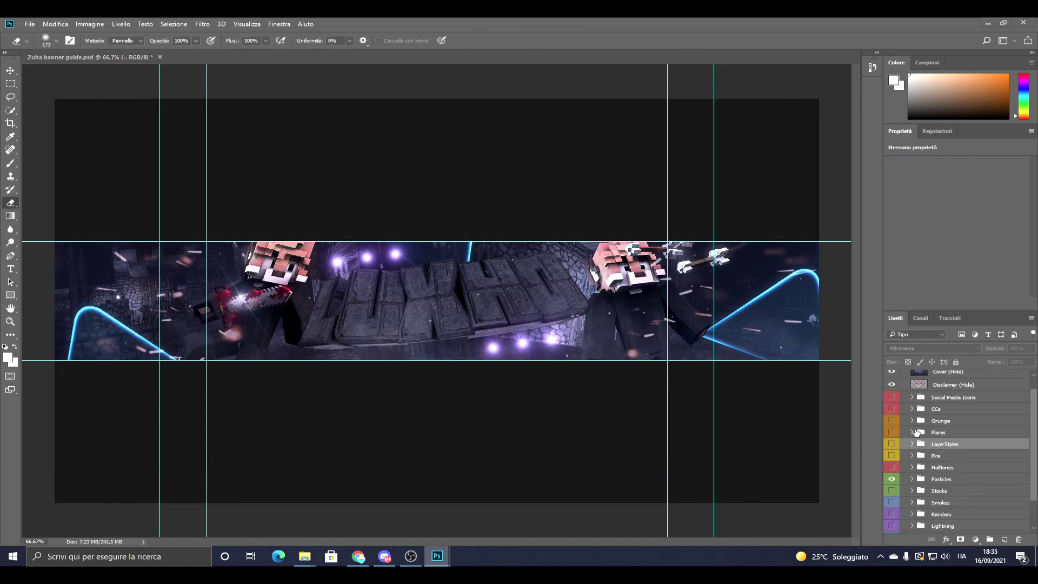
# - Paste the light streak, stretch it across the banner and erase its right end
pyautogui.hotkey('ctrl', 'v')
pyautogui.hotkey('ctrl', 't')
pyautogui.moveTo(703, 325); pyautogui.dragTo(704, 326)
pyautogui.press('Return')
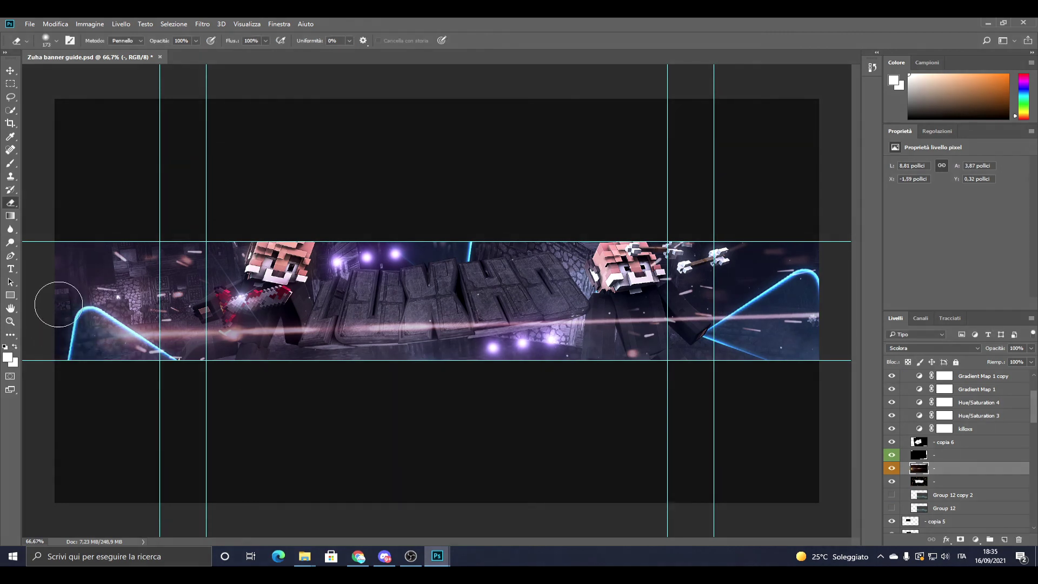
pyautogui.click(742, 259)
# - Enable a purple Color Overlay in the light streak's layer style
pyautogui.doubleClick(974, 468)
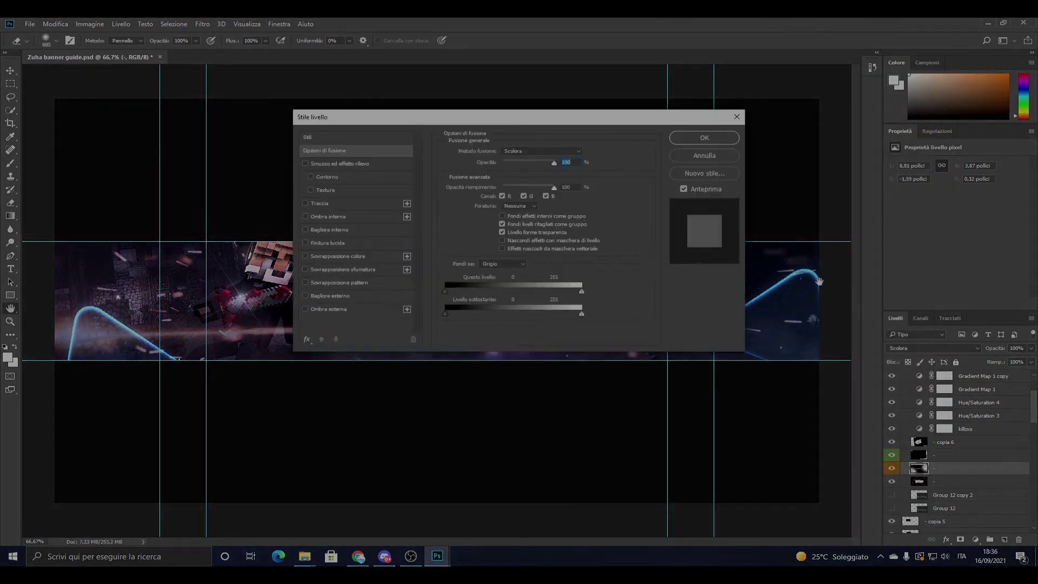
pyautogui.click(338, 256)
pyautogui.click(575, 151)
pyautogui.click(523, 182)
# - Accept the purple colour and apply the Color Overlay style to the light streak
pyautogui.click(625, 154)
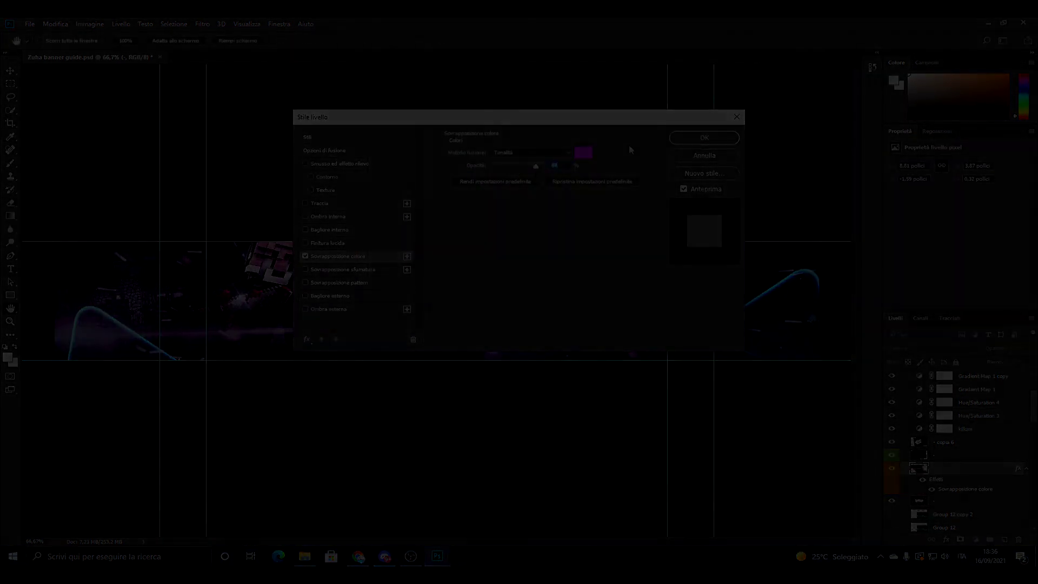
pyautogui.click(705, 138)
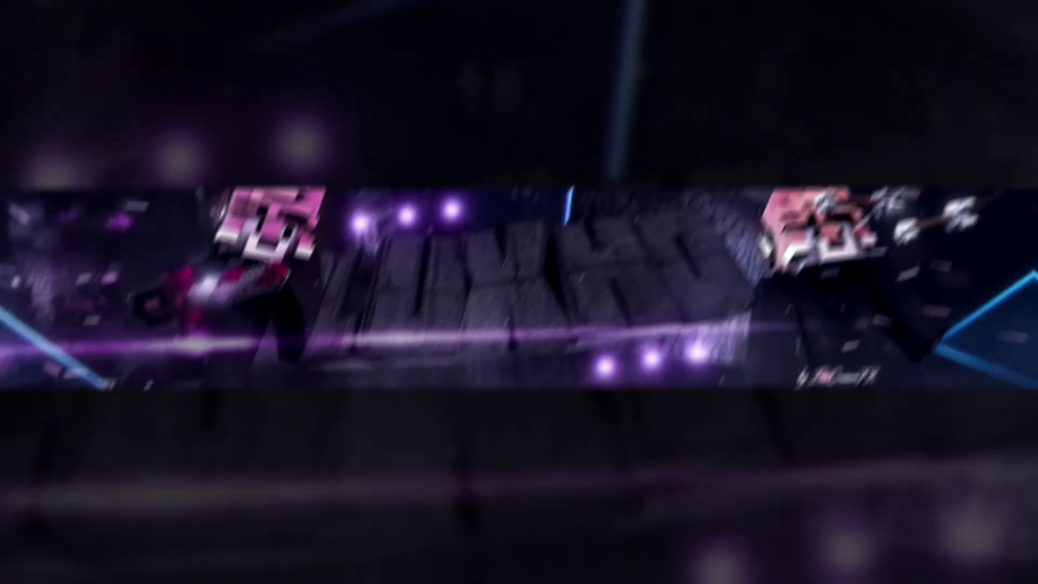